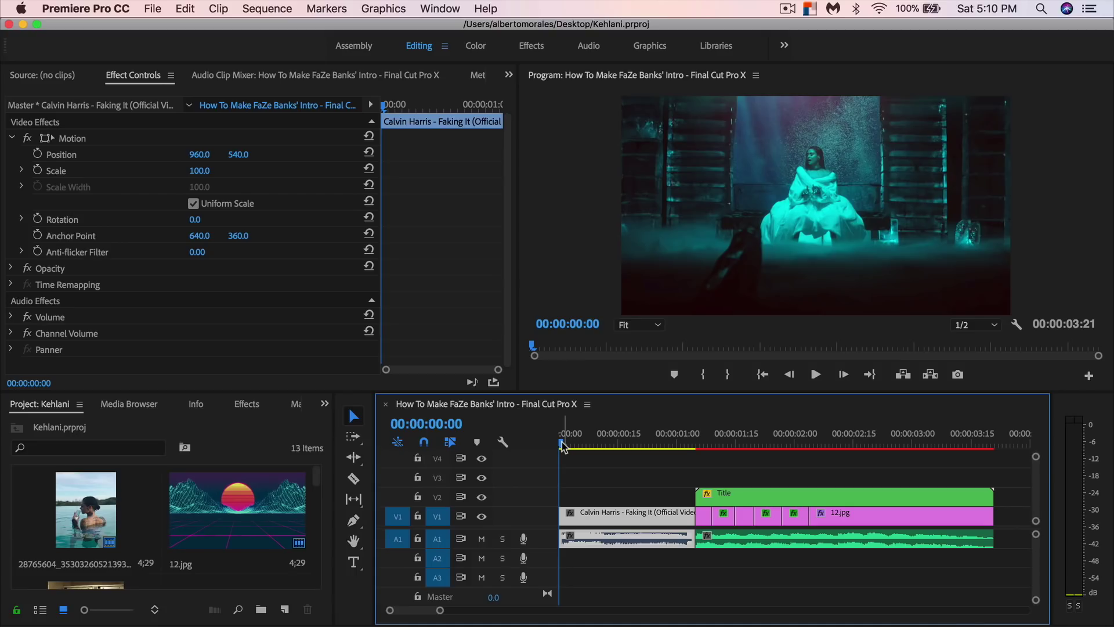
Scrub through the finished intro sequence to review the photo clips and the closing 12.jpg clip.
left_click(705, 442)
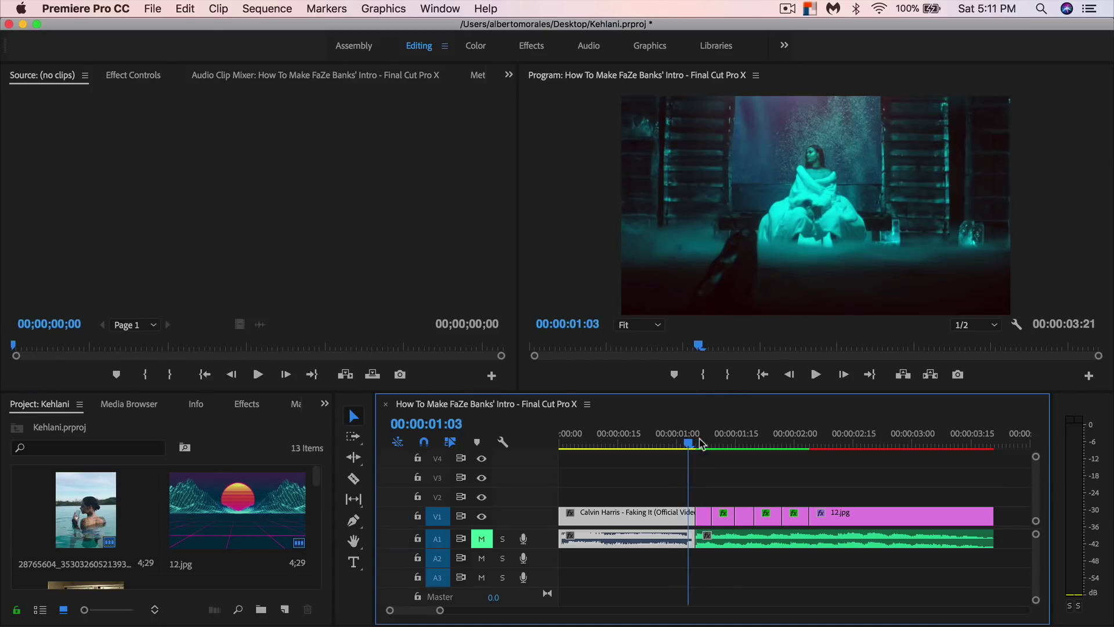
left_click_drag(700, 442, 783, 442)
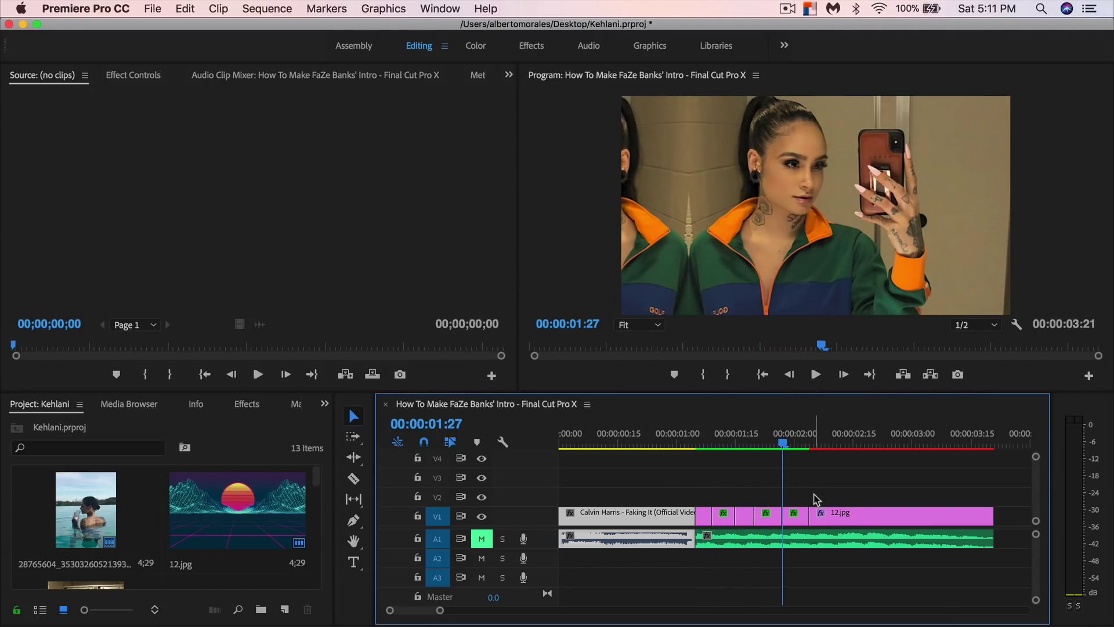
left_click(704, 518)
left_click_drag(705, 443, 849, 451)
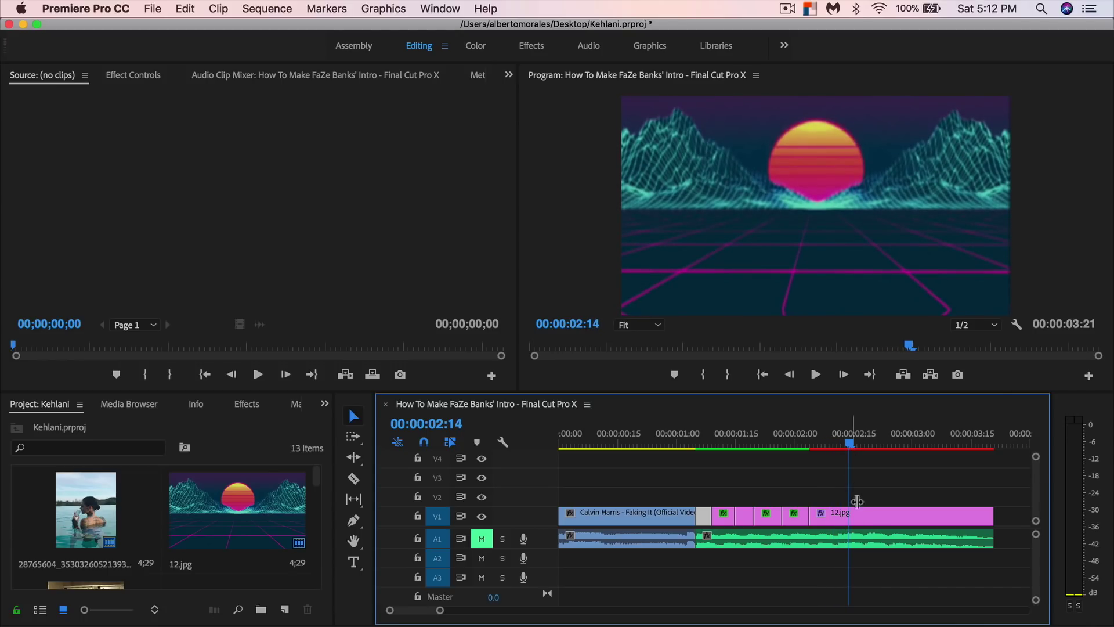
left_click(862, 515)
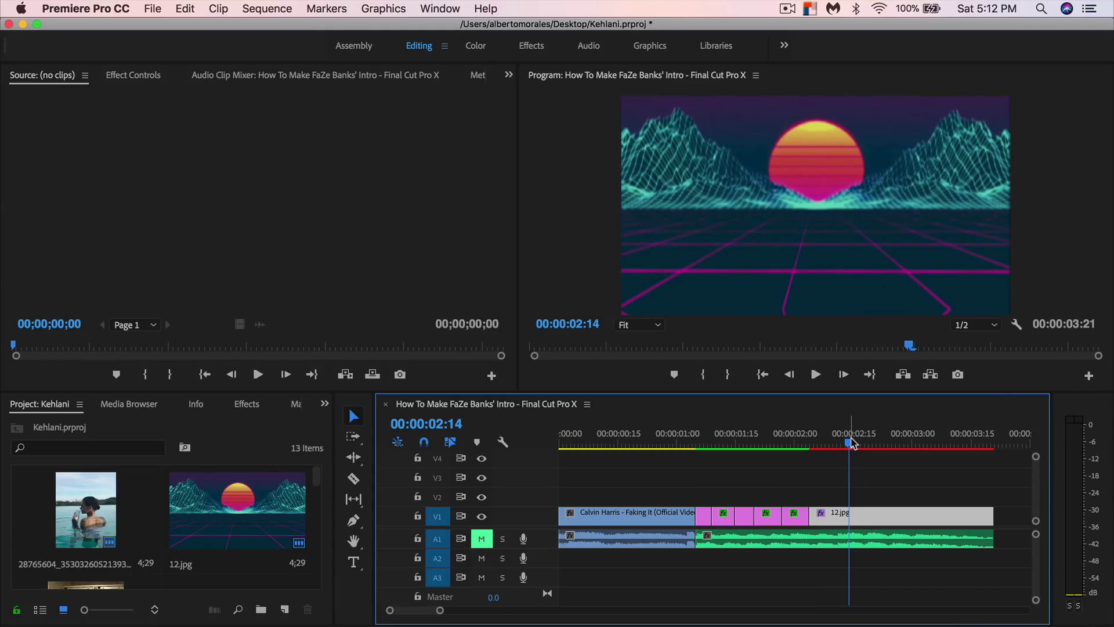
left_click_drag(852, 442, 863, 443)
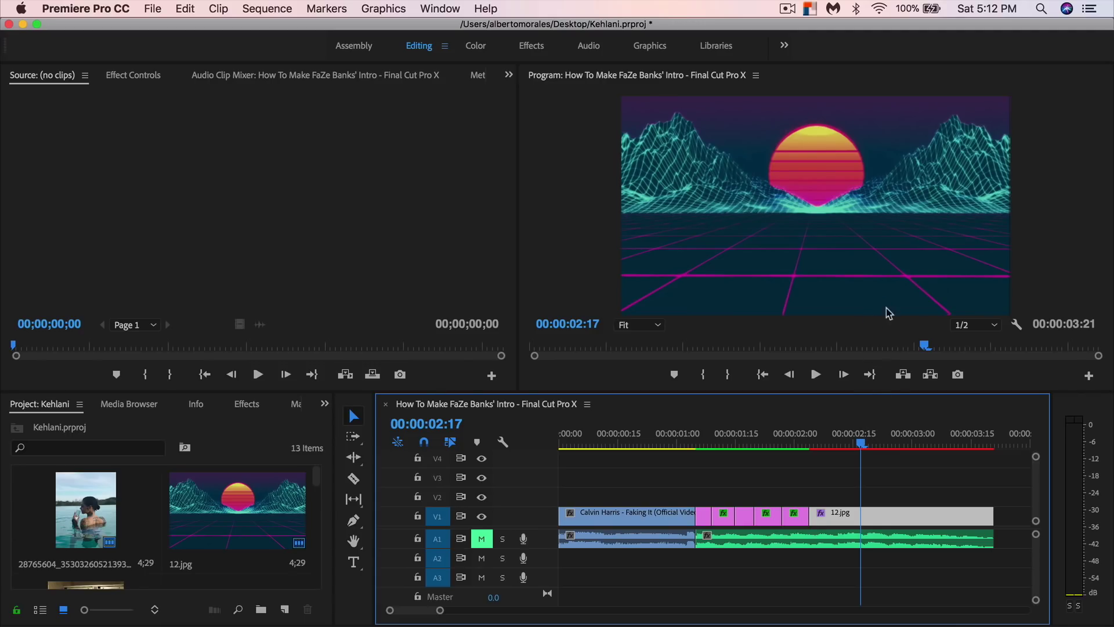
left_click_drag(865, 444, 823, 447)
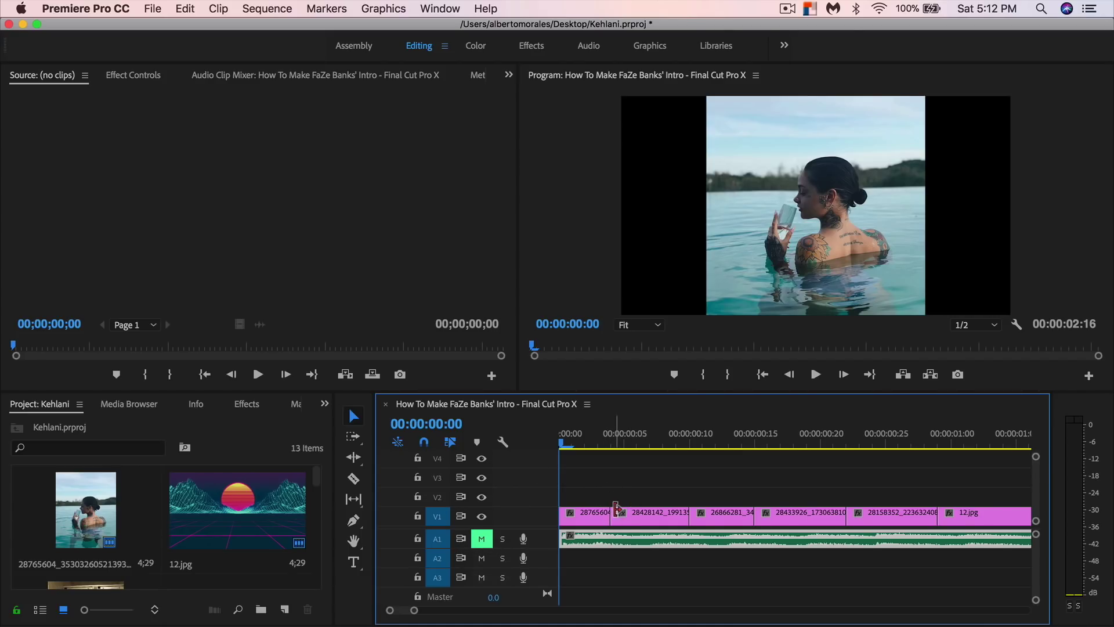
Park the playhead on the first photo clip and open the sequence settings for review.
left_click_drag(617, 442, 561, 443)
left_click(481, 538)
mouse_move(575, 432)
left_mouse_down()
mouse_move(965, 438)
mouse_move(585, 438)
left_mouse_up()
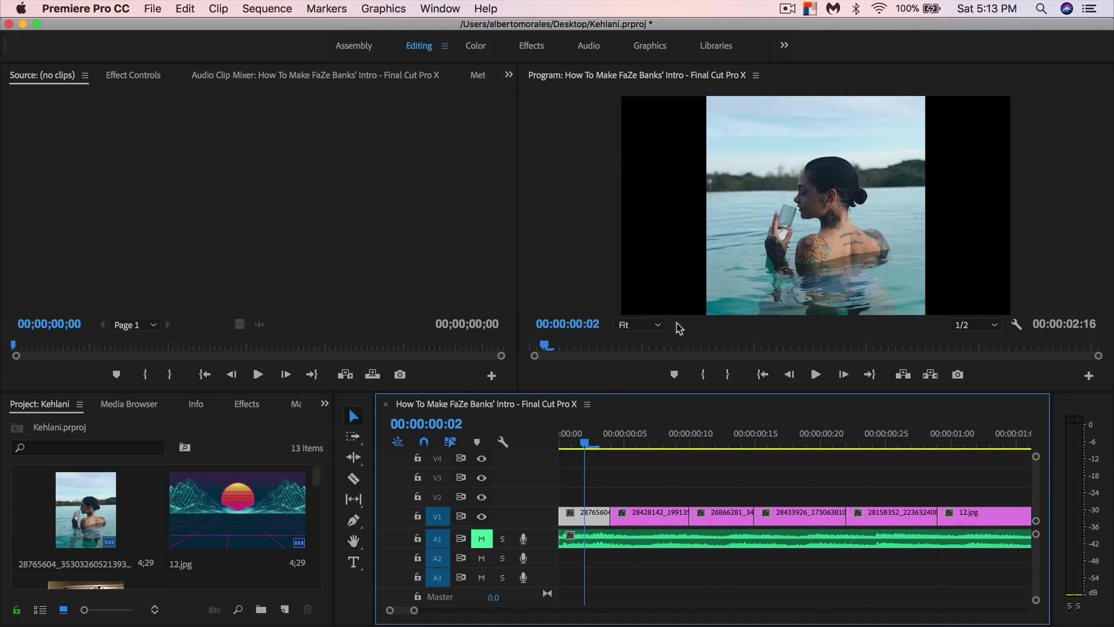
left_click(263, 9)
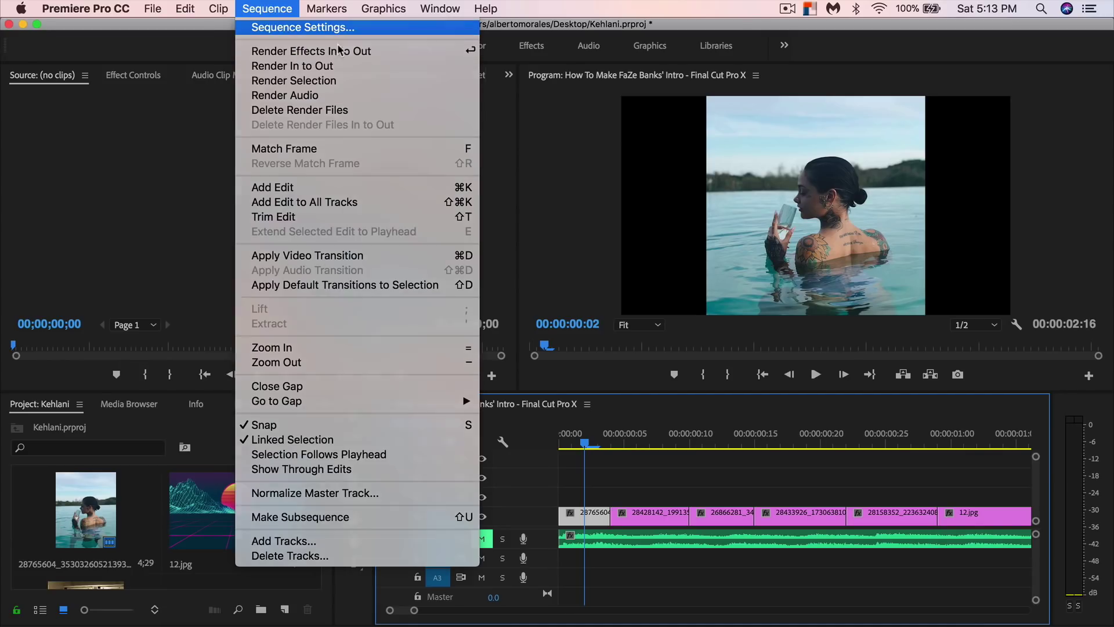
left_click(288, 27)
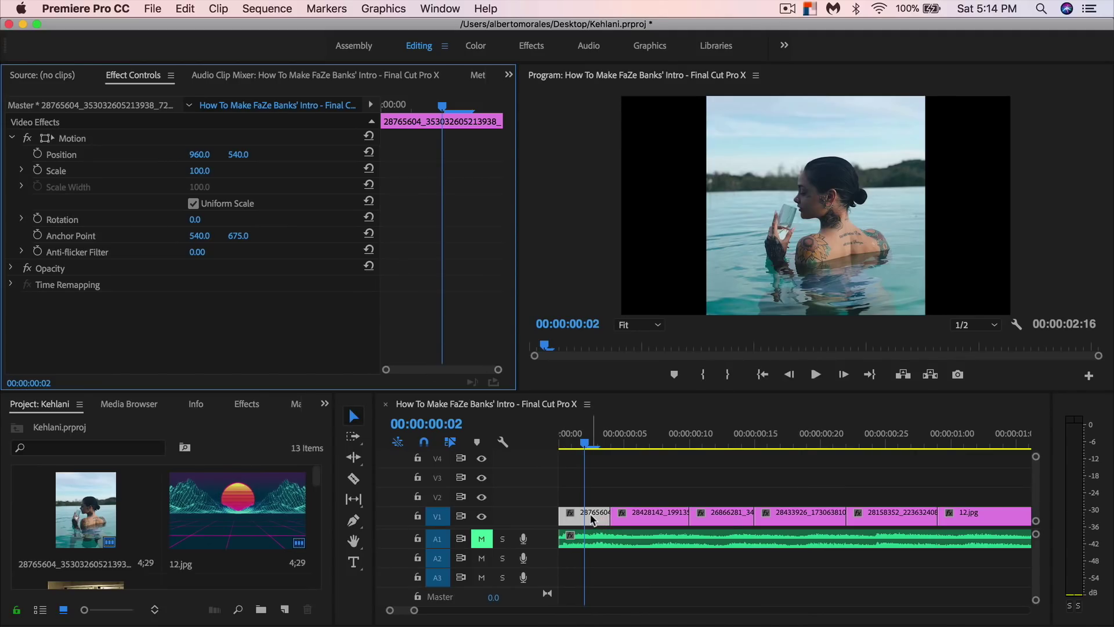
Scale the first photo clip to 186 and set its position to 959, 500 in its Motion properties.
left_click(600, 514)
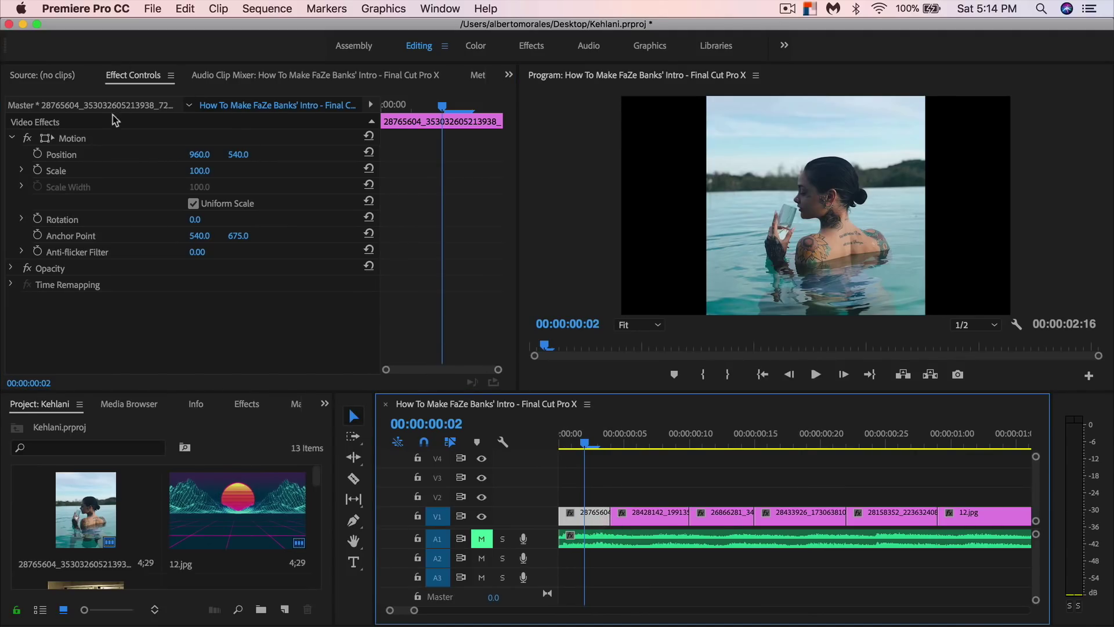
left_click(12, 138)
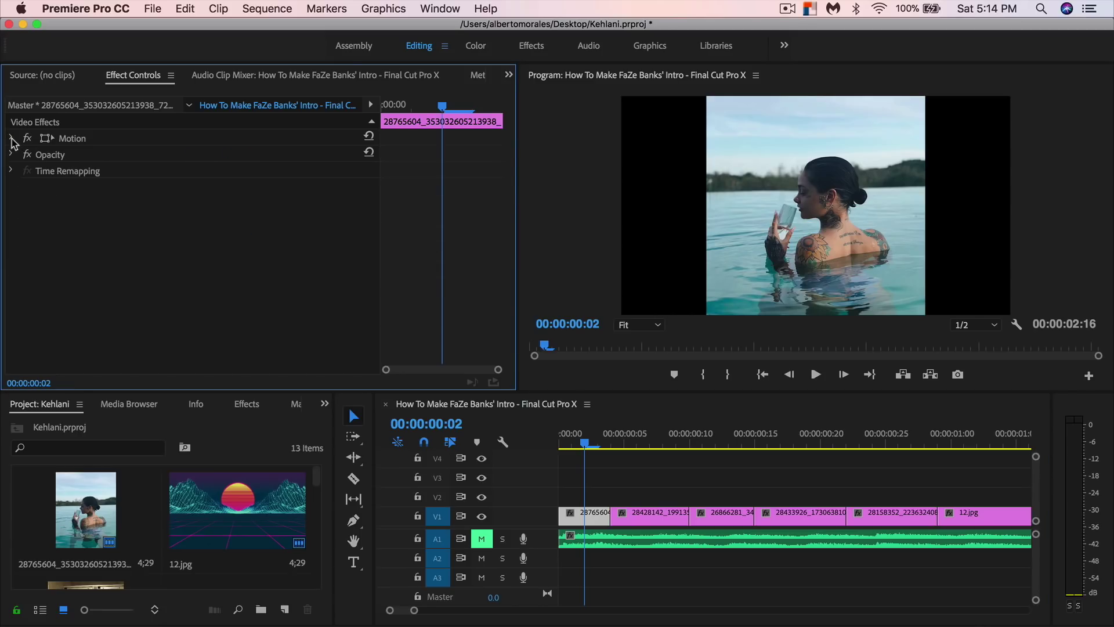
left_click(9, 138)
left_click_drag(199, 170, 250, 171)
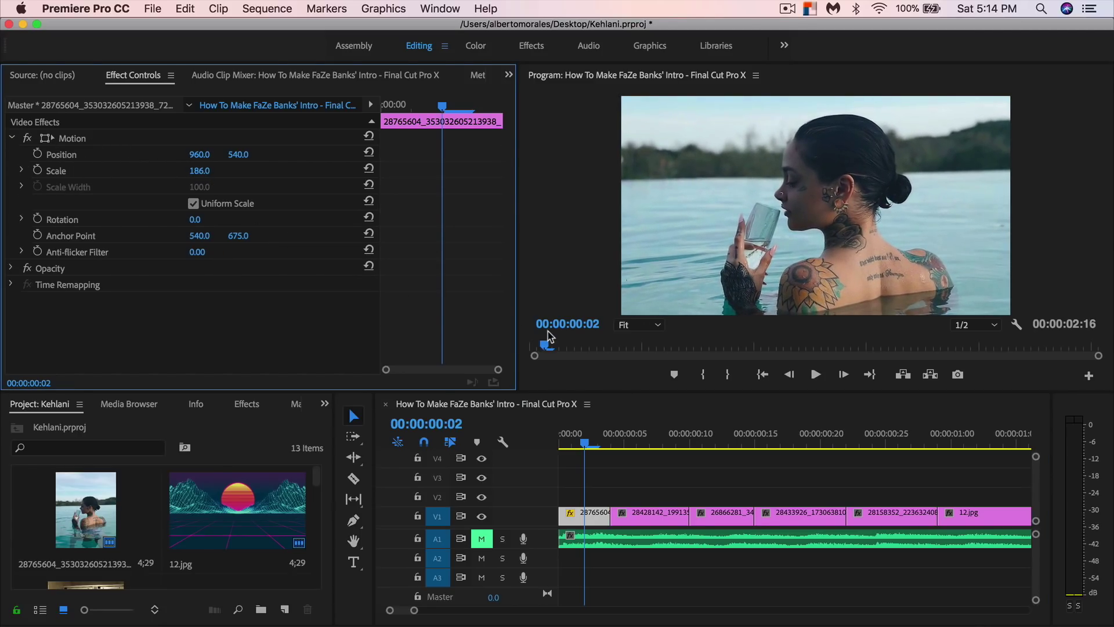
left_click_drag(238, 155, 209, 155)
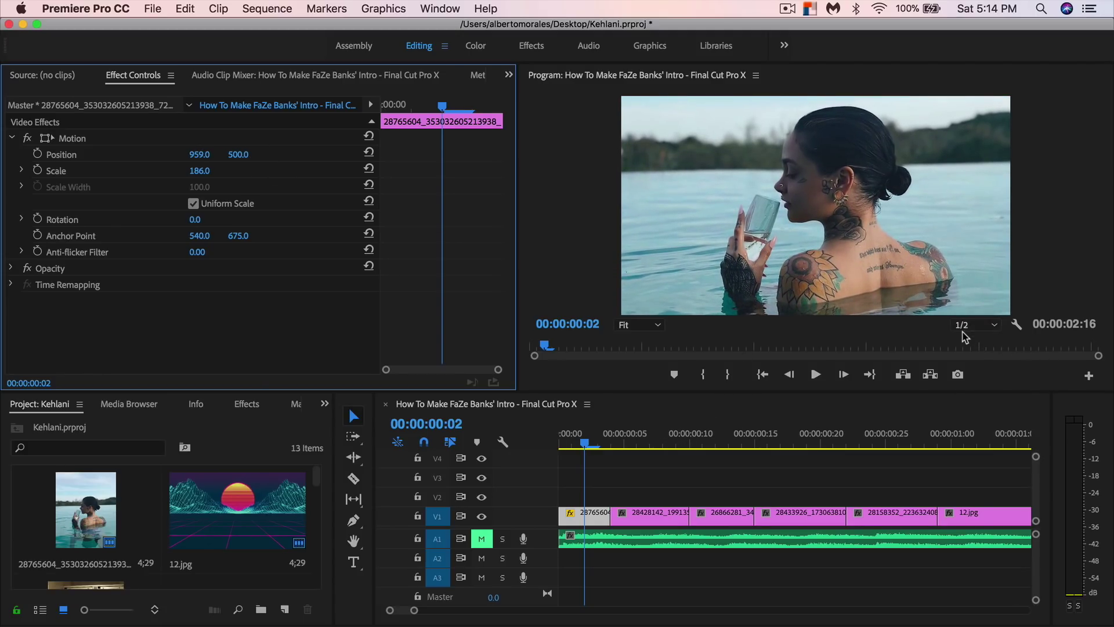
Examine the playback resolution options for the program preview.
left_click(966, 325)
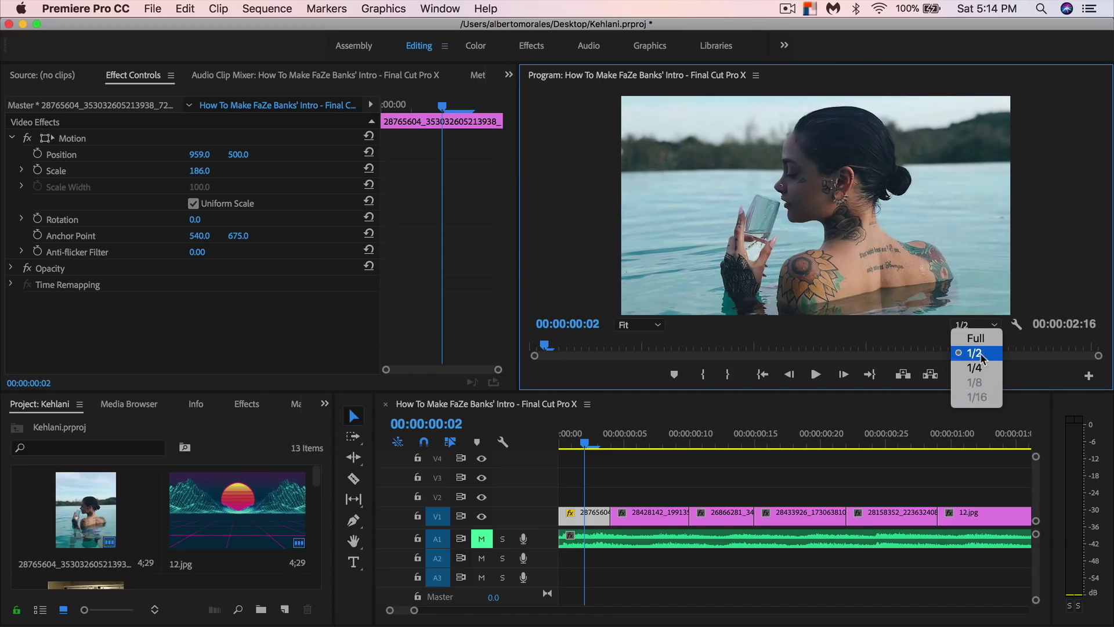
left_click(915, 325)
left_click(960, 325)
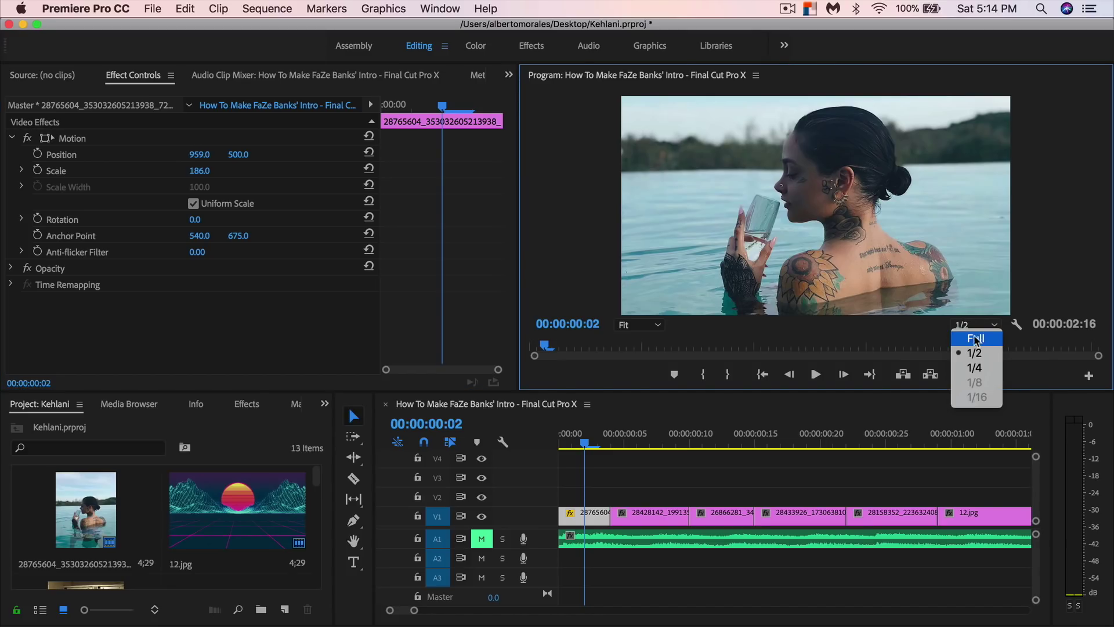
left_click(923, 330)
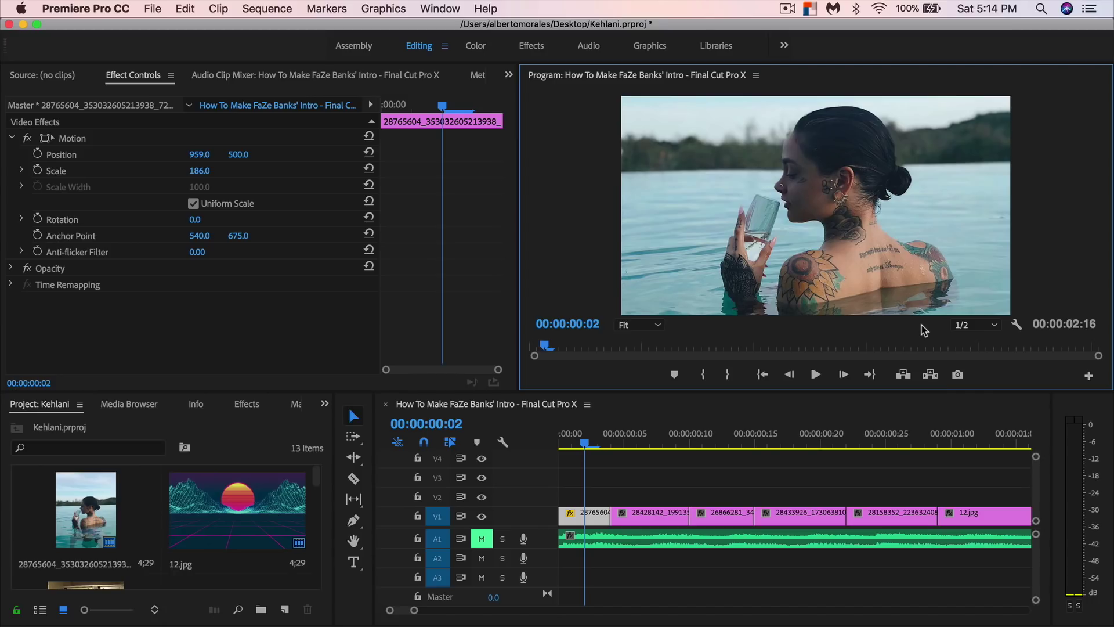
Scale the second photo clip to 184 and set its vertical position to 776.
left_click_drag(589, 445, 636, 487)
left_click(647, 510)
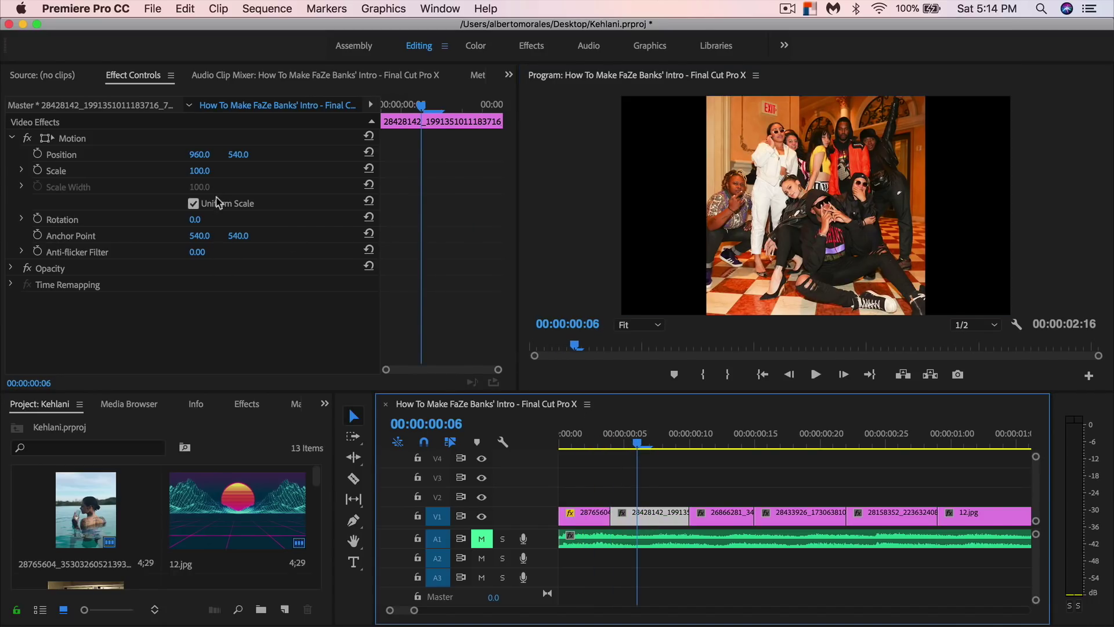
left_click_drag(199, 170, 248, 170)
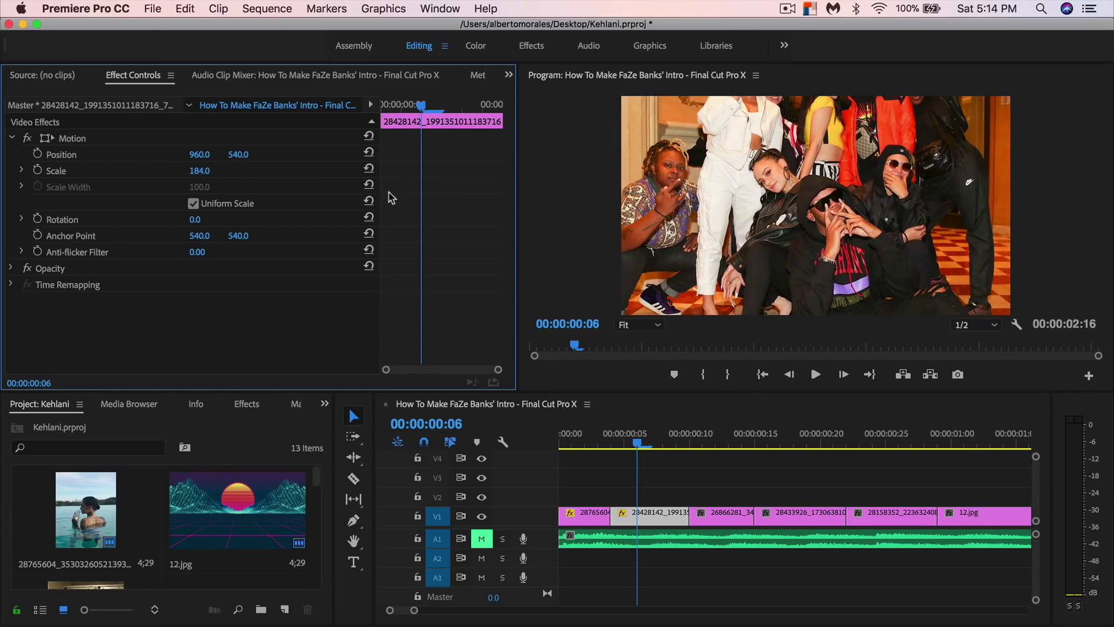
mouse_move(238, 155)
left_mouse_down()
mouse_move(225, 154)
mouse_move(270, 156)
mouse_move(245, 154)
left_mouse_up()
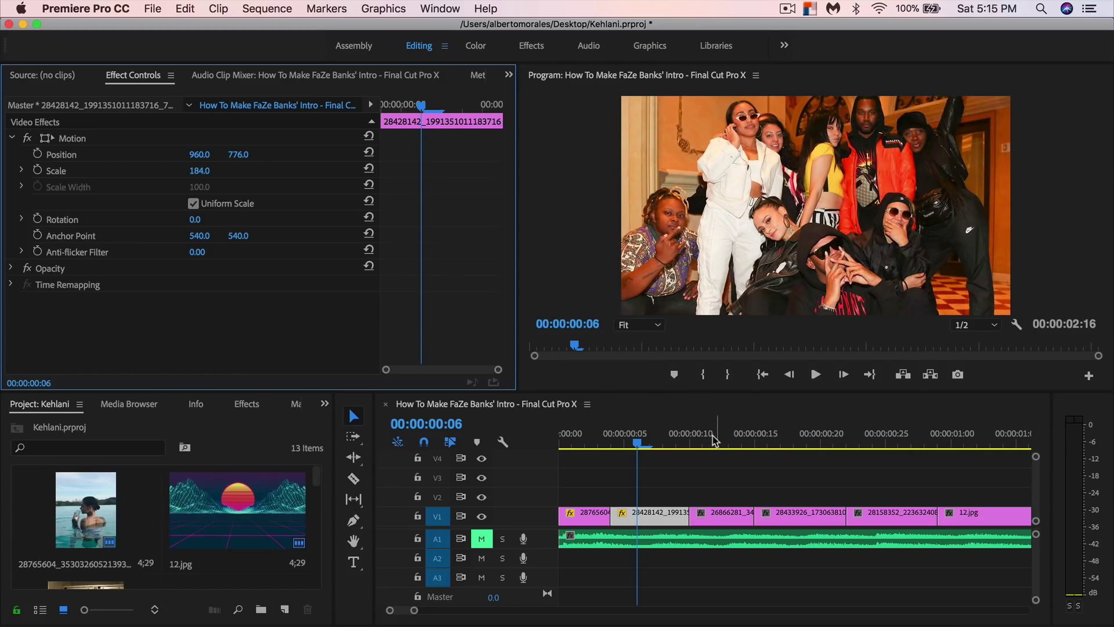
Increase the Motion scale of the third photo clip on V1.
left_click(716, 446)
left_click(731, 524)
left_click_drag(200, 171, 213, 171)
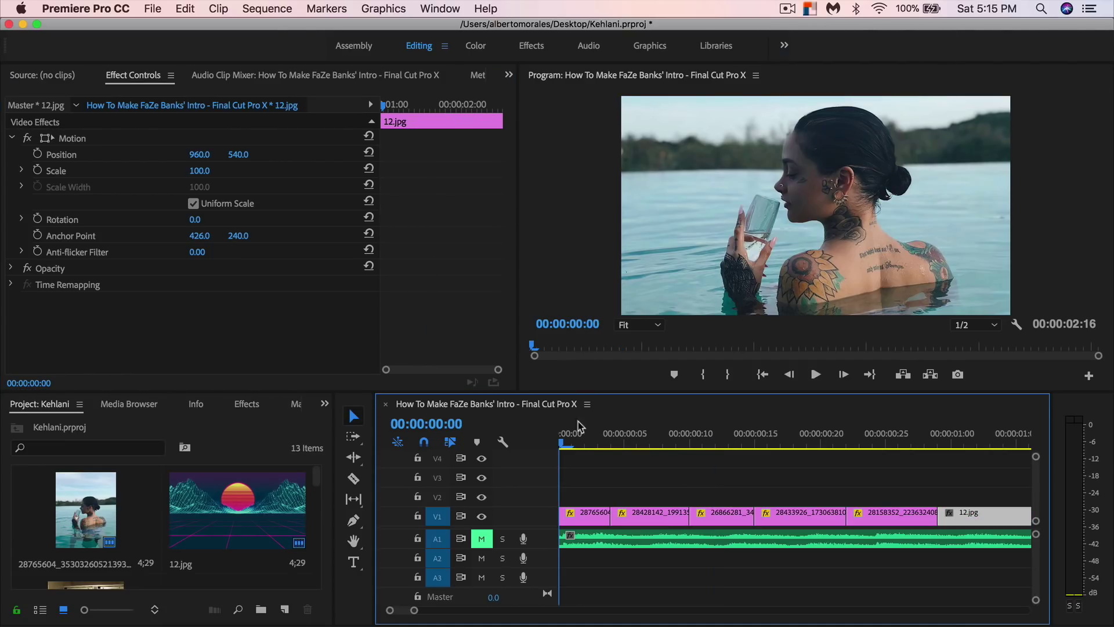
Bring up the effects library and collapse its Presets folder.
mouse_move(589, 446)
left_mouse_down()
mouse_move(966, 445)
mouse_move(573, 454)
left_mouse_up()
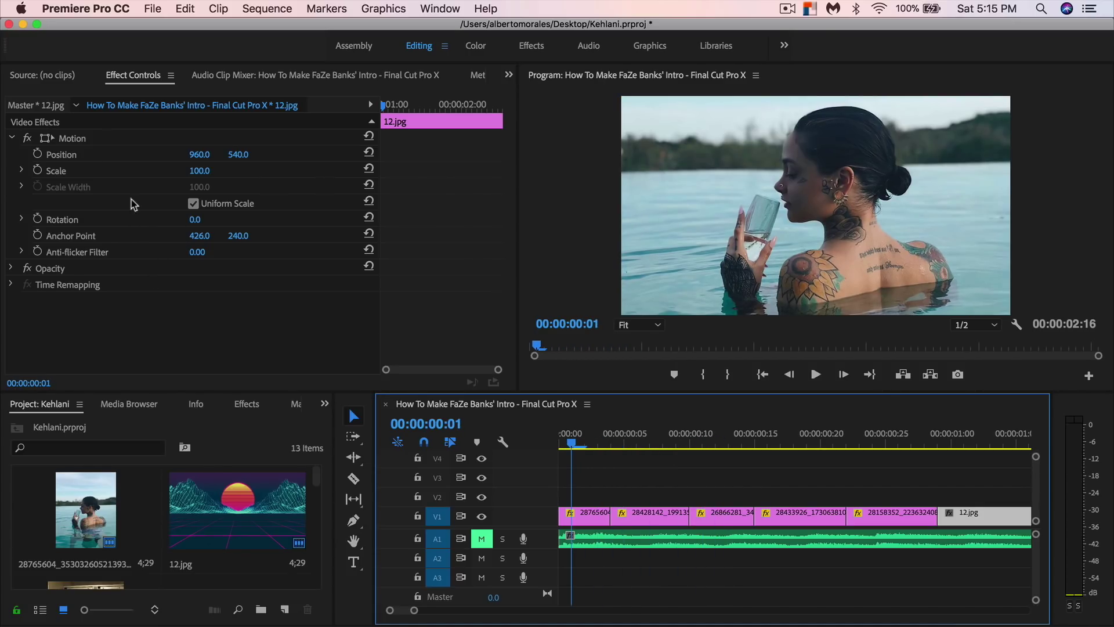
left_click(57, 76)
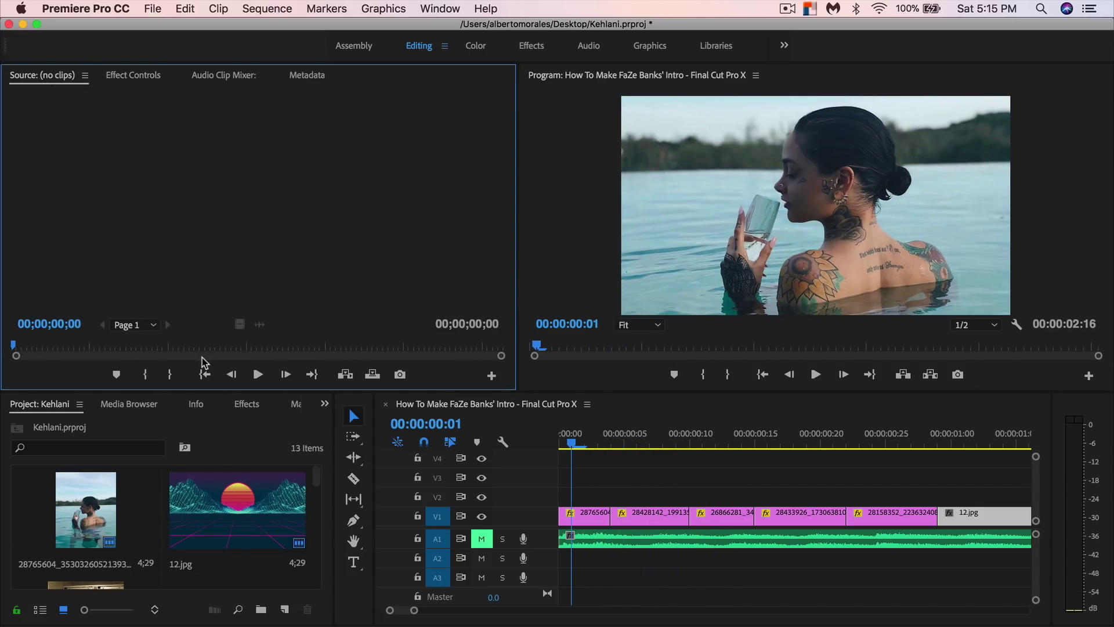
left_click(244, 405)
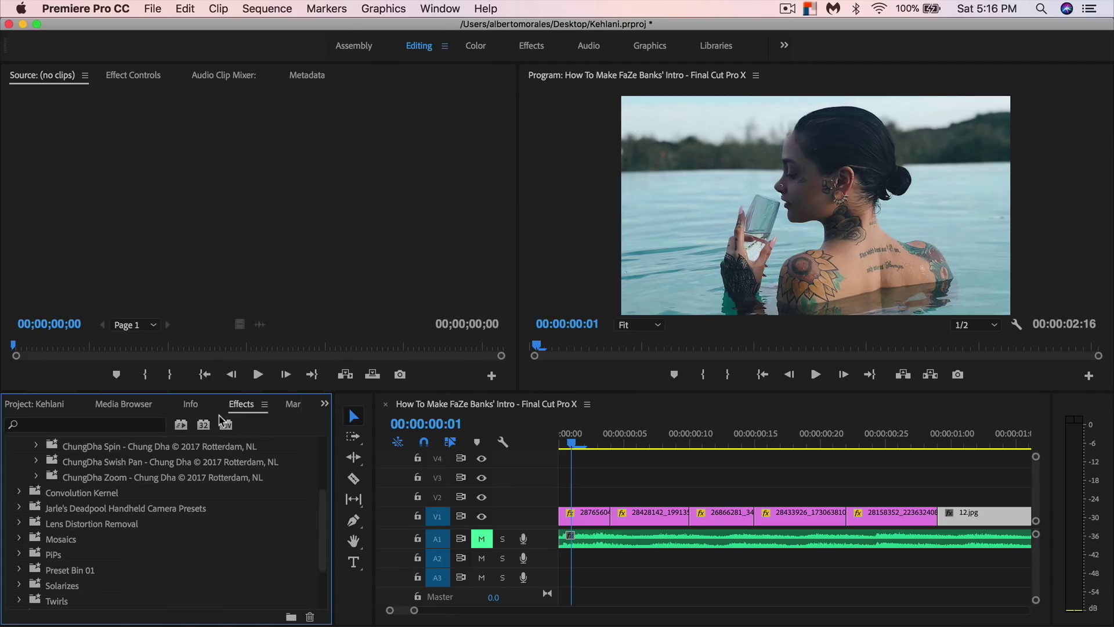
scroll(92, 503, "up", 4)
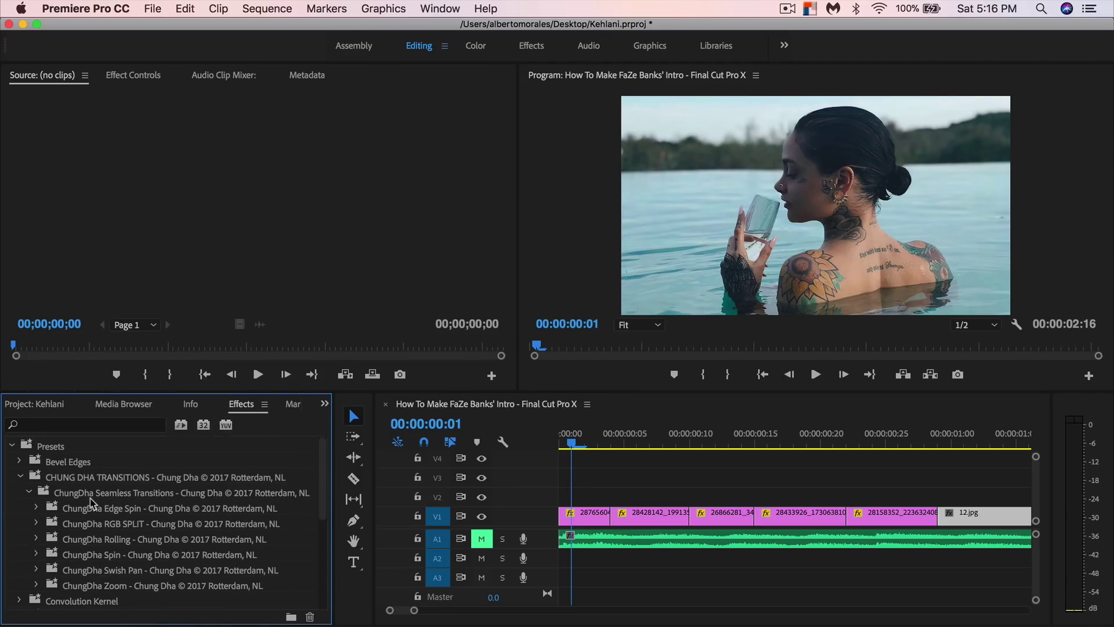
left_click(11, 445)
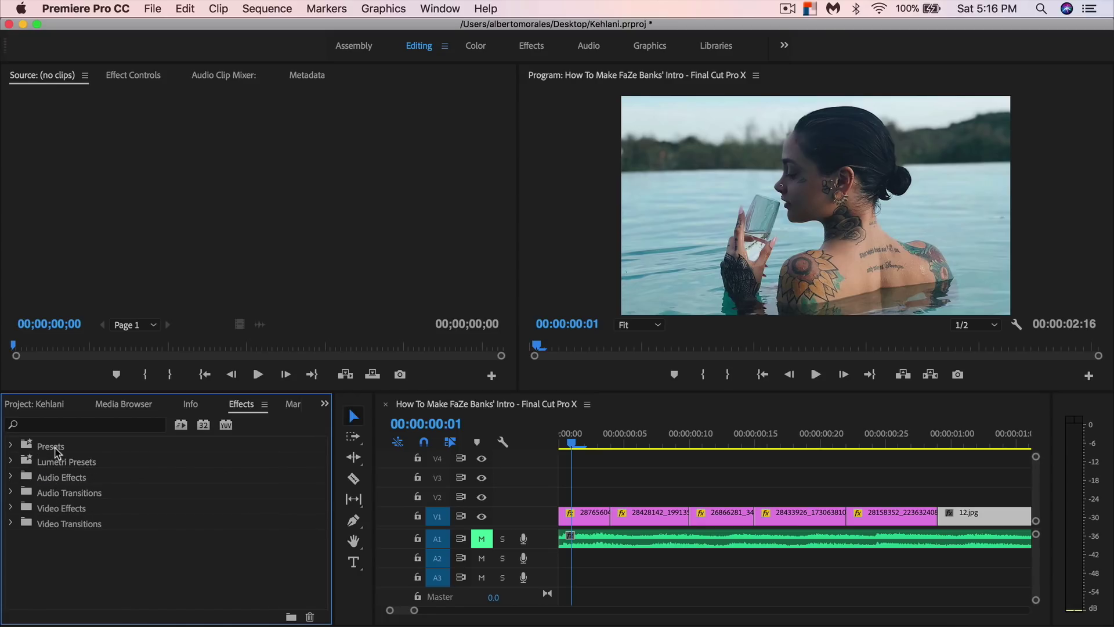
Start importing presets into the Presets folder and browse to the ChungDha_STV5_1 folder in Downloads.
left_click(76, 447)
right_click(117, 448)
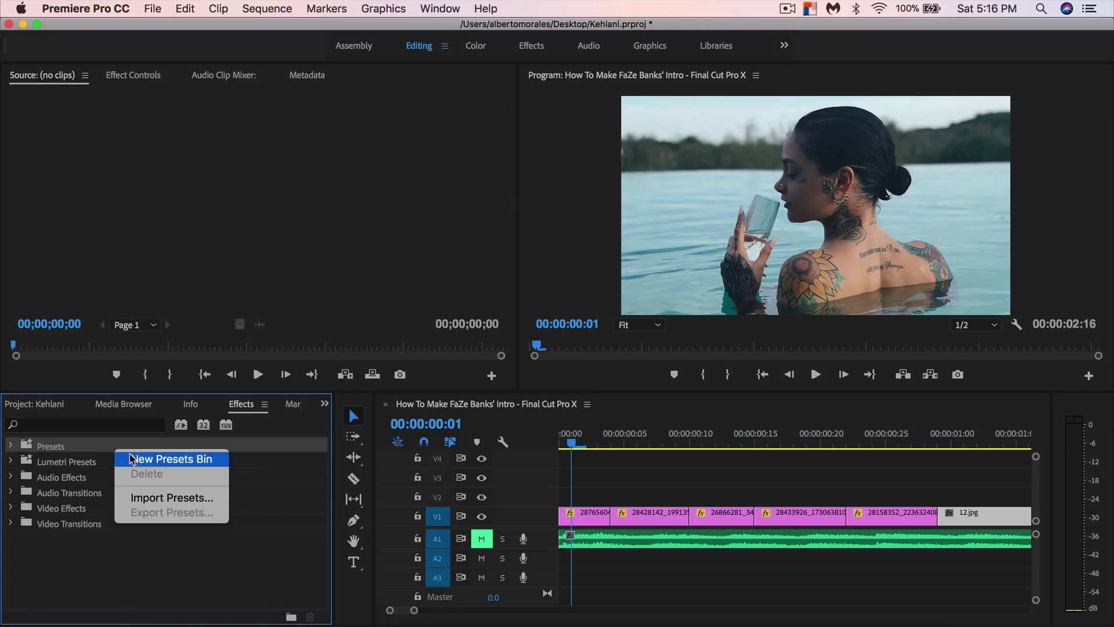
left_click(151, 507)
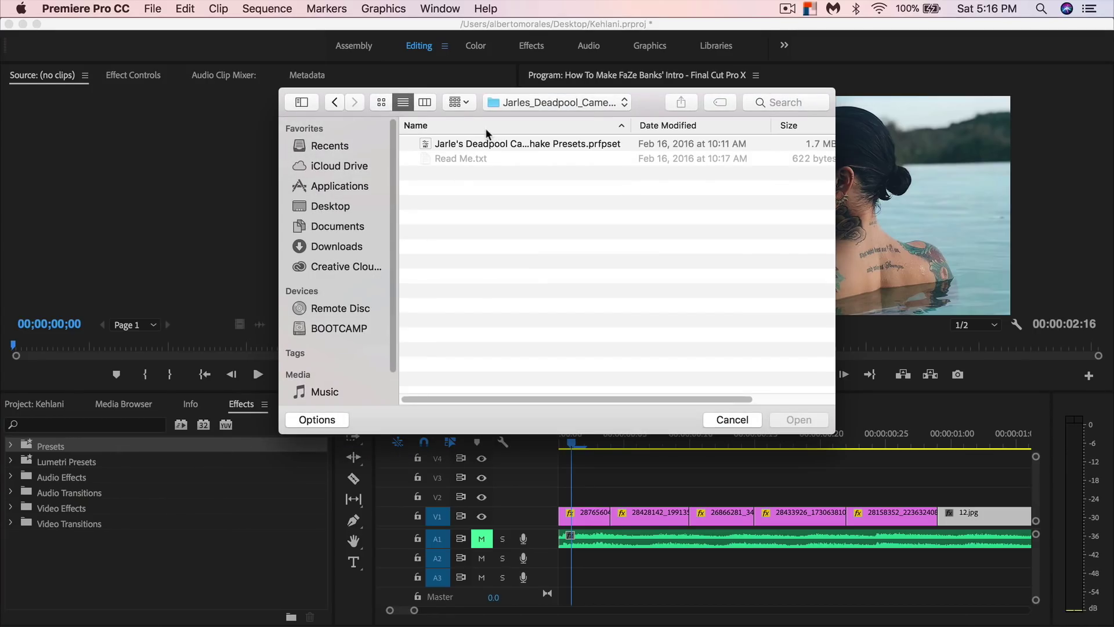
left_click(337, 246)
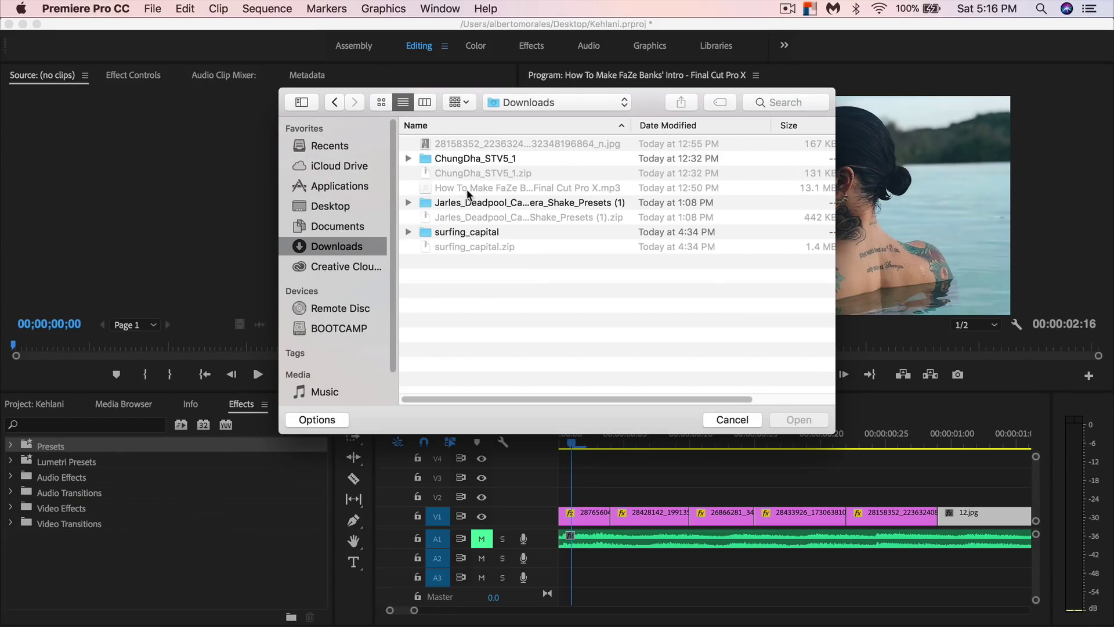
left_click(508, 158)
double_click(489, 158)
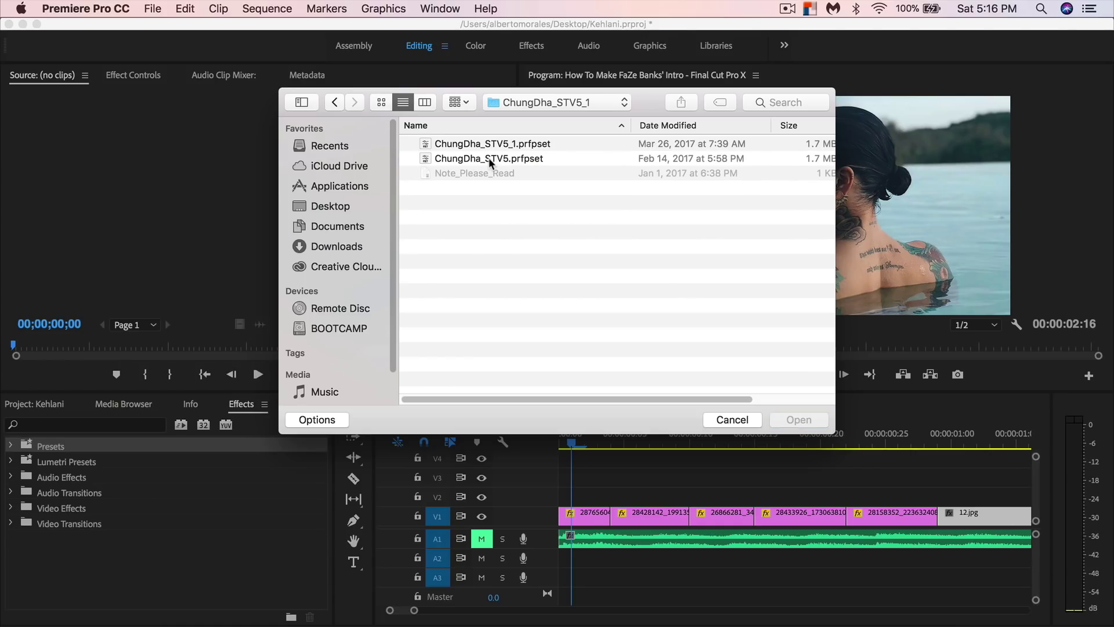
Look through the Jarle's Deadpool camera shake and ChungDha_STV5_1 folders for their preset files, and cancel the import.
left_click(334, 104)
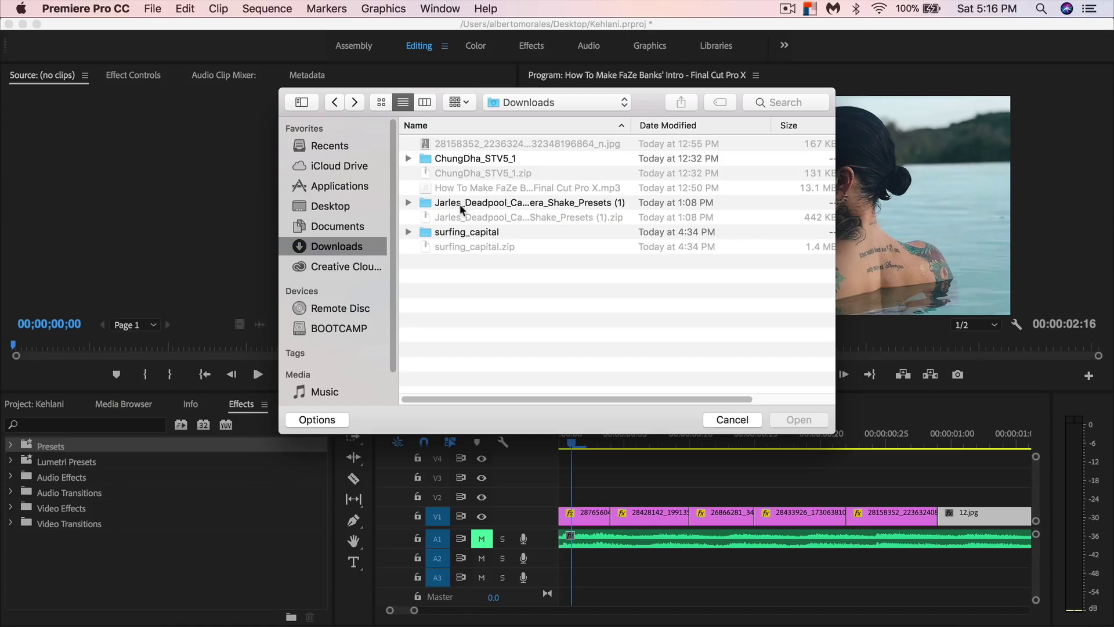
left_click(479, 204)
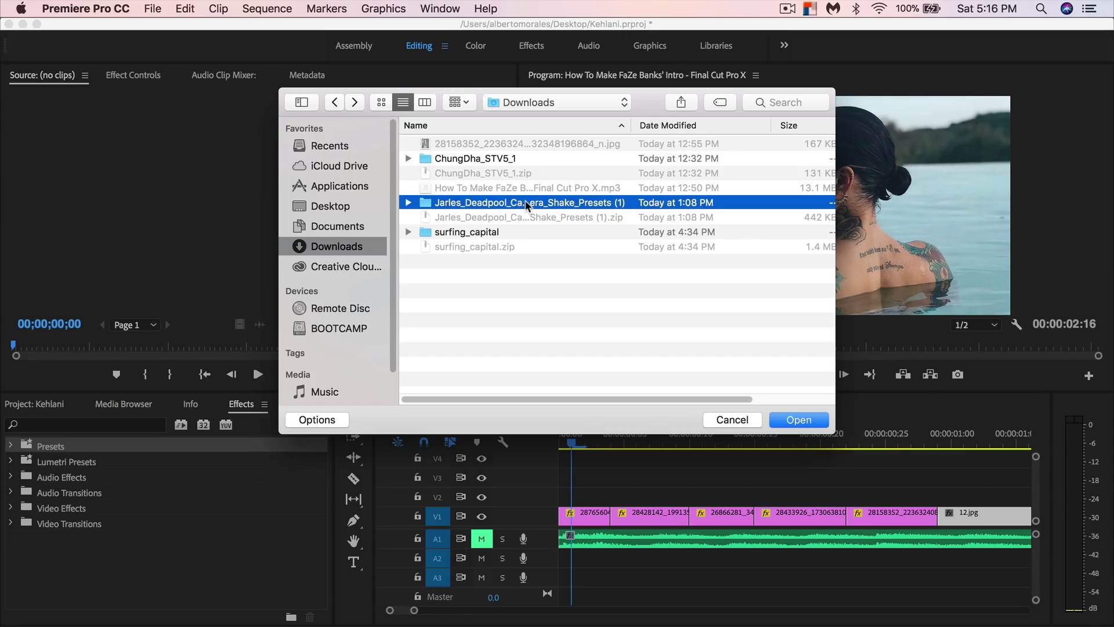
double_click(528, 204)
left_click(519, 145)
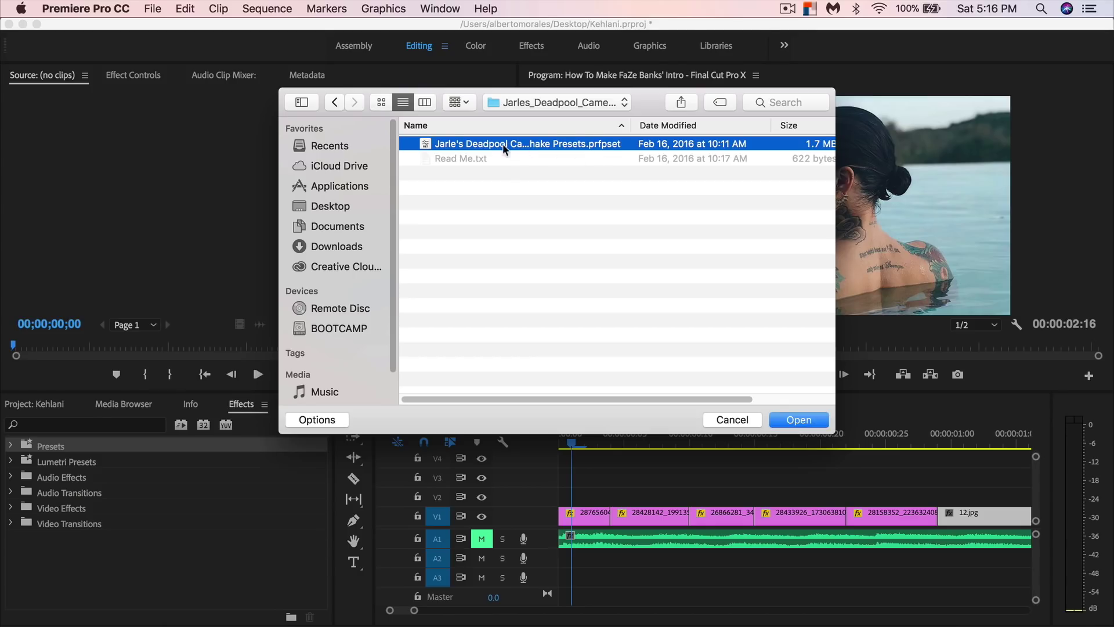
left_click(335, 103)
double_click(482, 159)
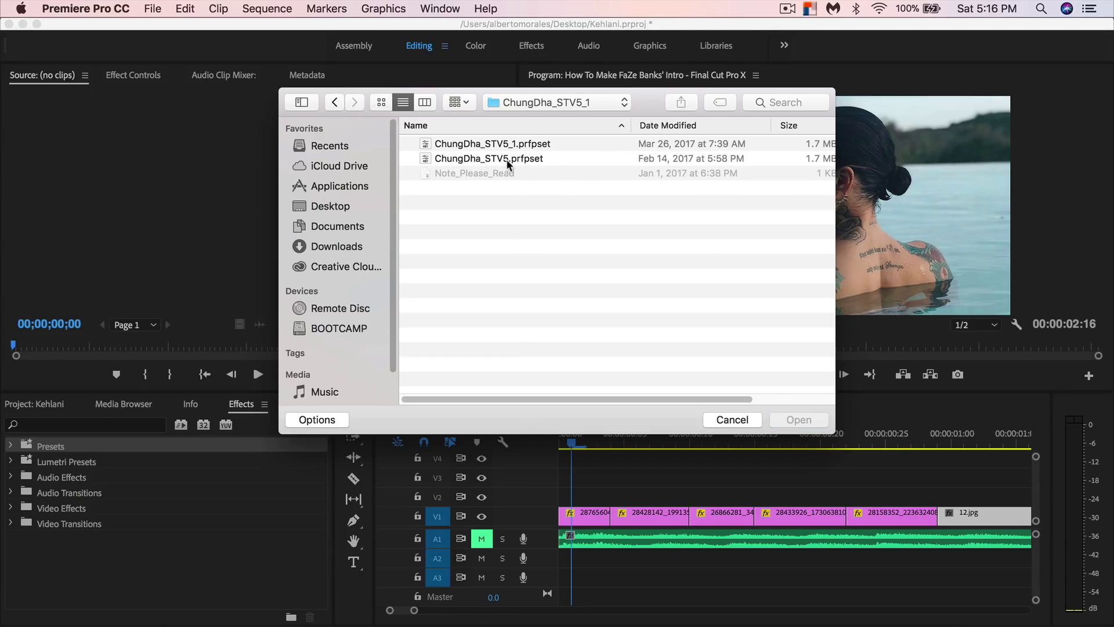
left_click(559, 162)
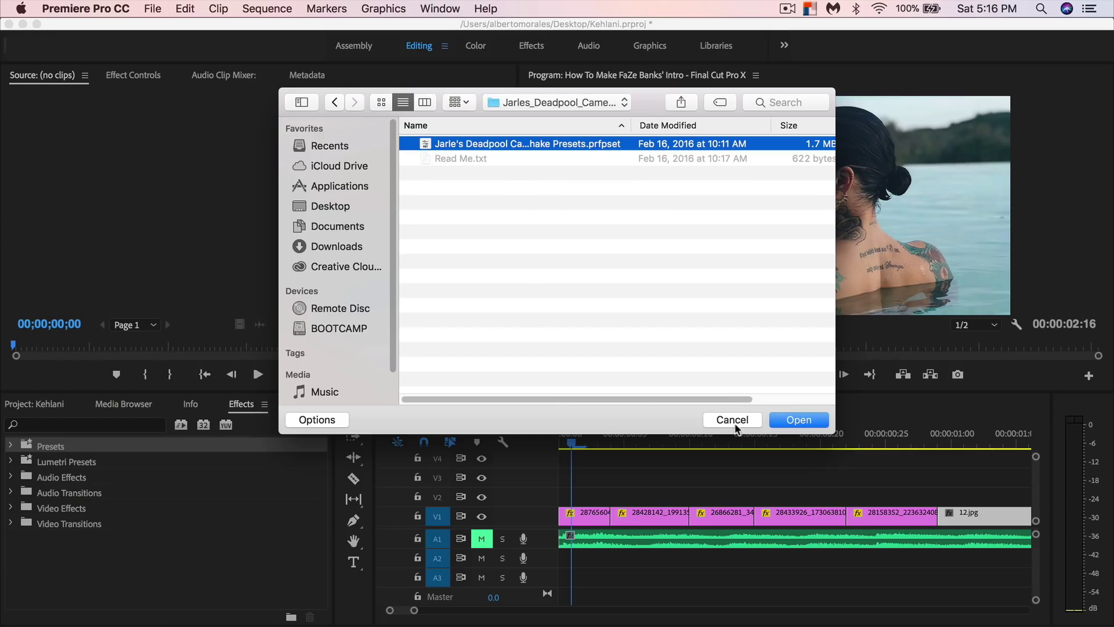
left_click(732, 420)
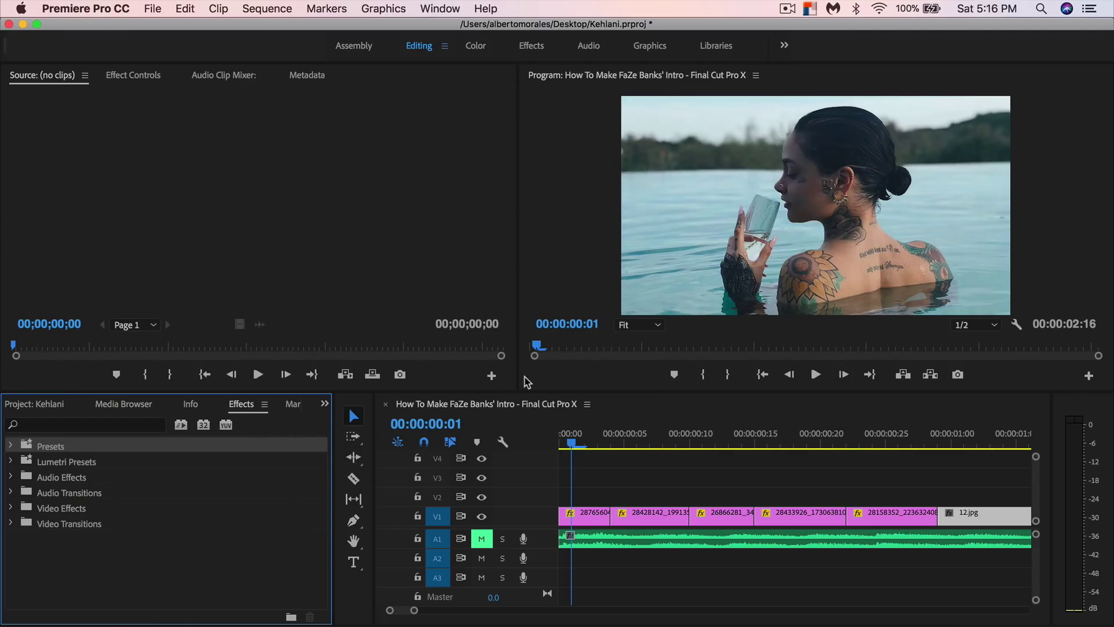
Expand the Presets folder, check the imported Jarle's Deadpool Handheld Camera Presets folder, and expand the CHUNG DHA TRANSITIONS folder.
left_click(11, 447)
left_click(19, 477)
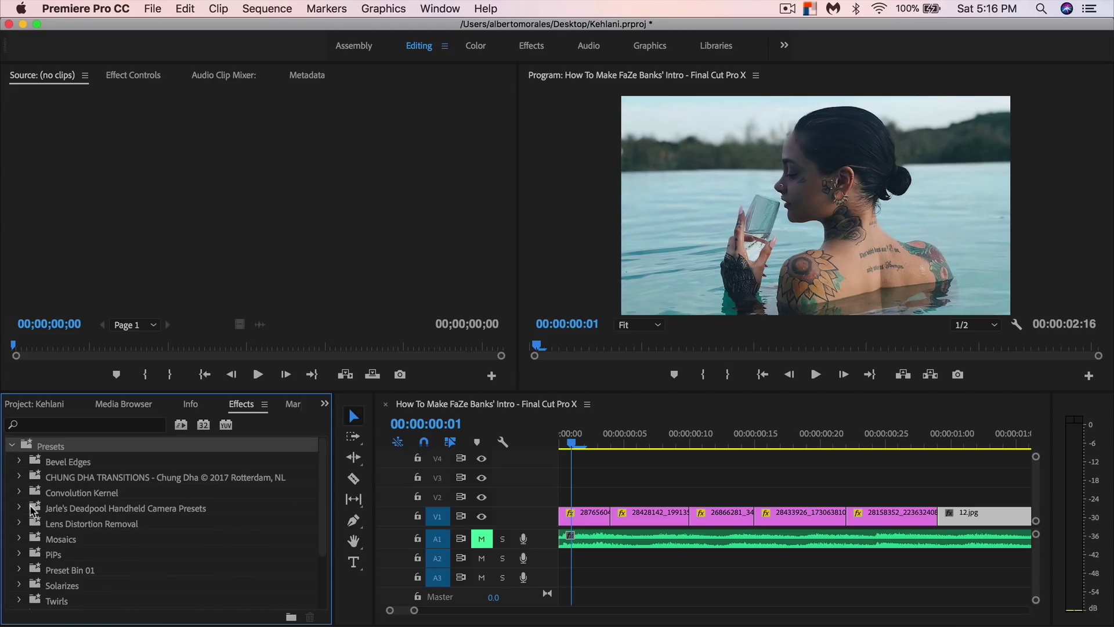
left_click(81, 482)
left_click(109, 494)
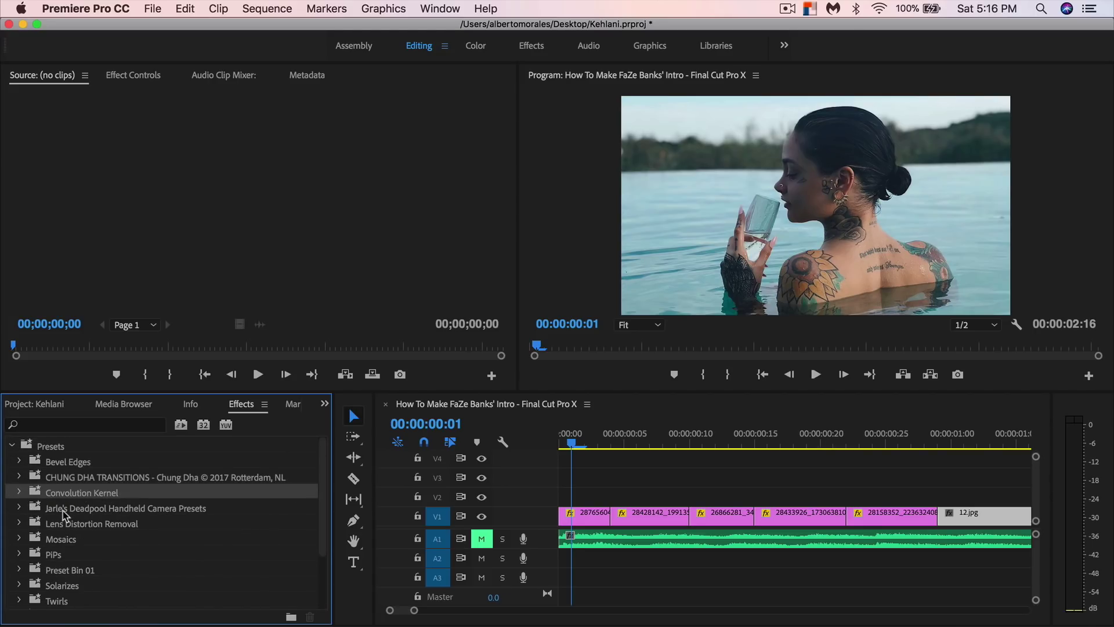
left_click(63, 510)
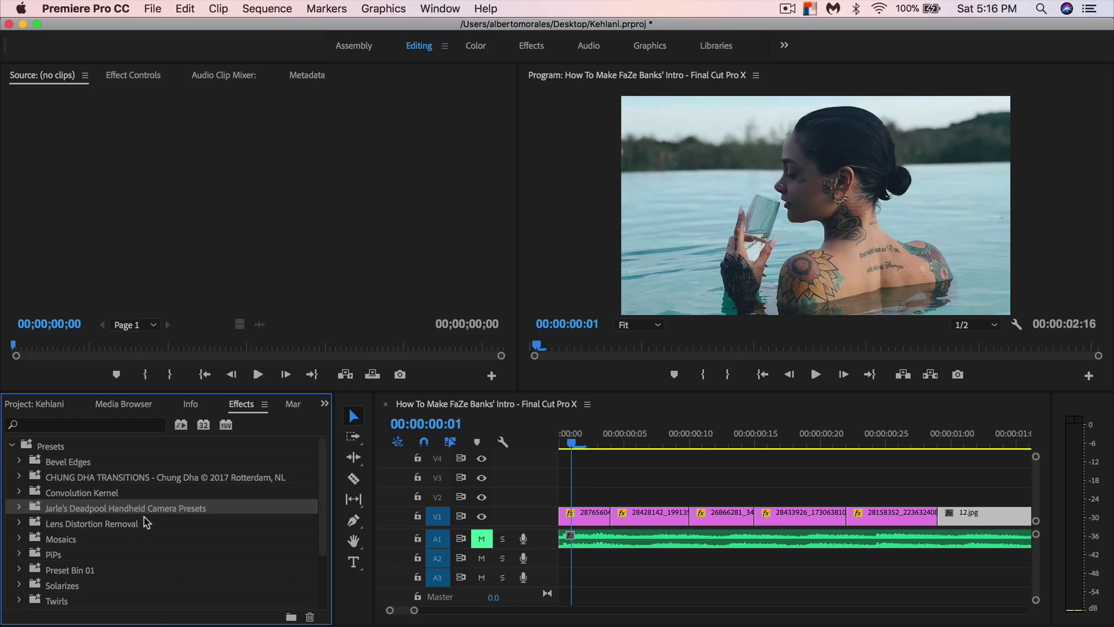
left_click(61, 481)
left_click(20, 477)
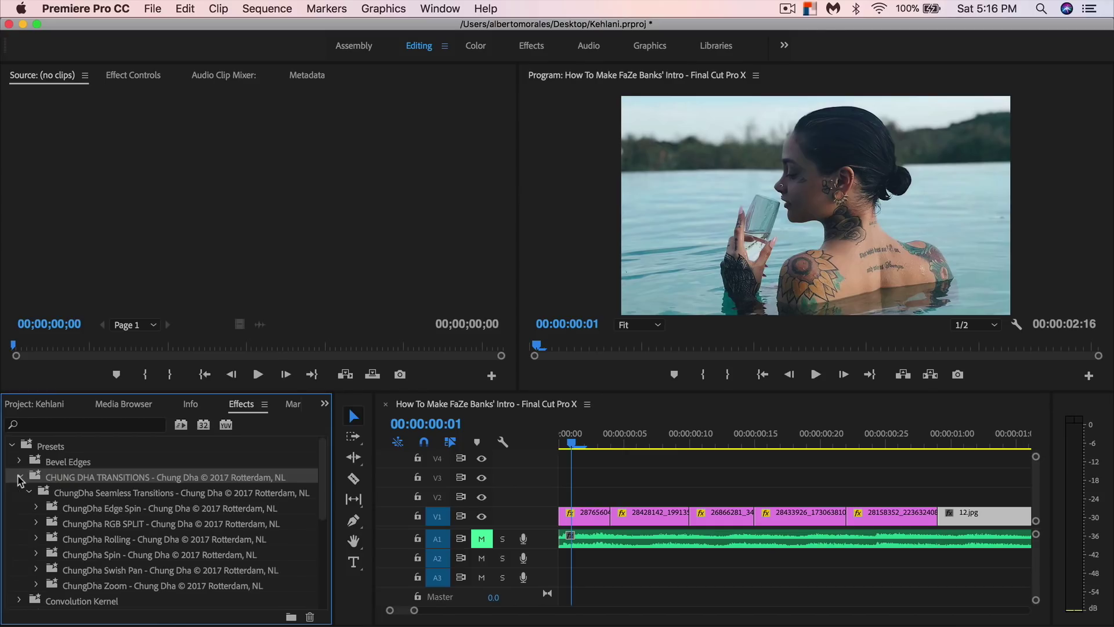
Expand the ChungDha Swish Pan folder under the seamless transitions and look through its diagonal, pan and tilt presets.
scroll(55, 487, "down", 1)
left_click(55, 481)
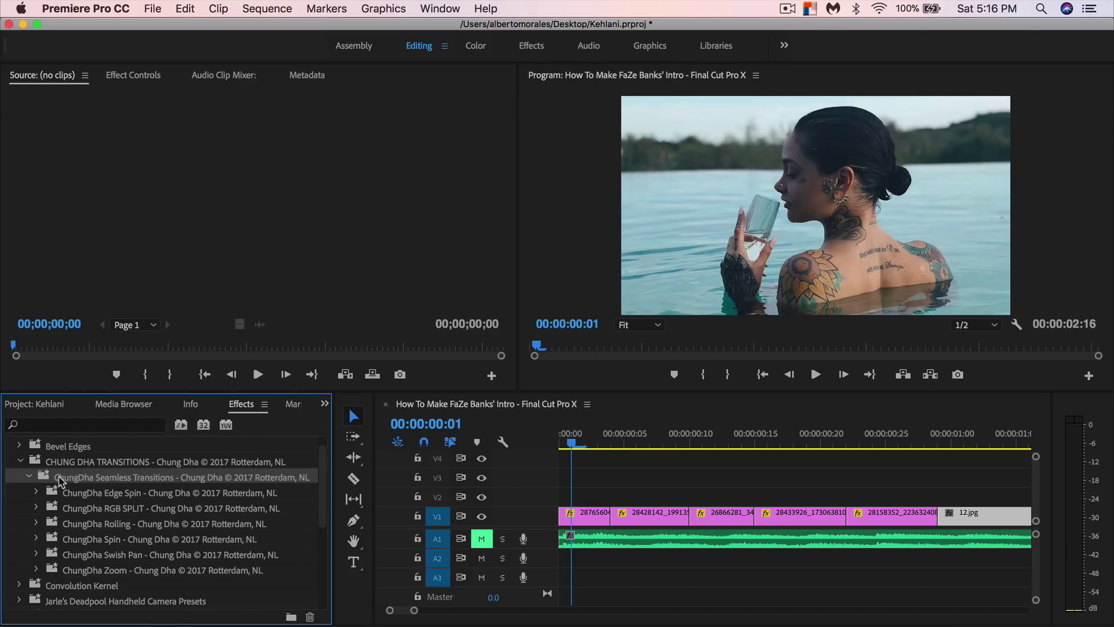
scroll(80, 498, "down", 1)
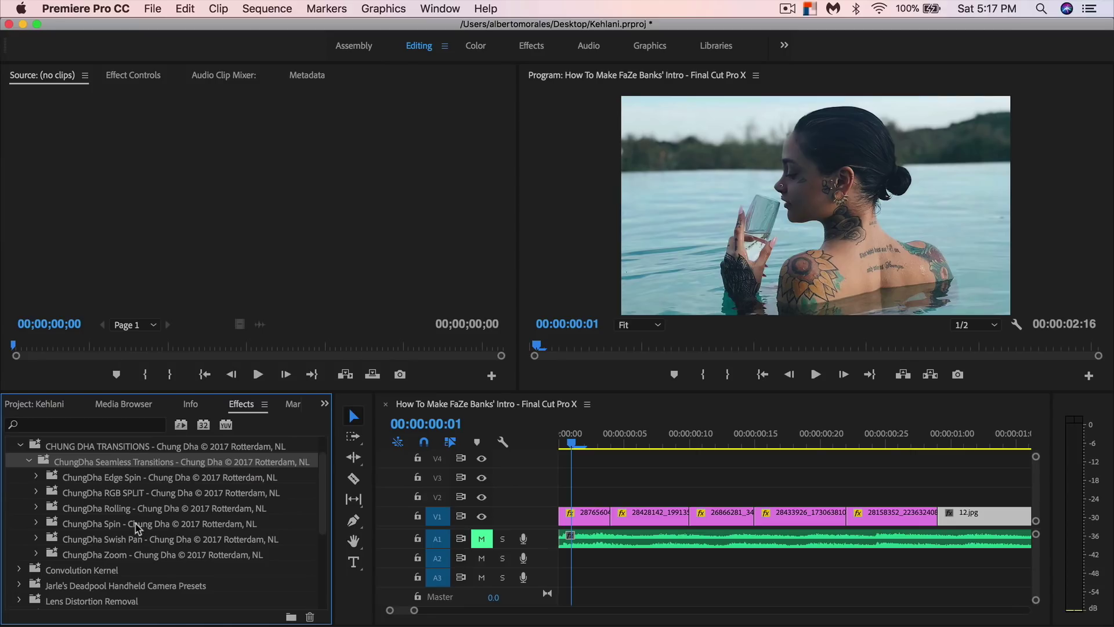
left_click(124, 541)
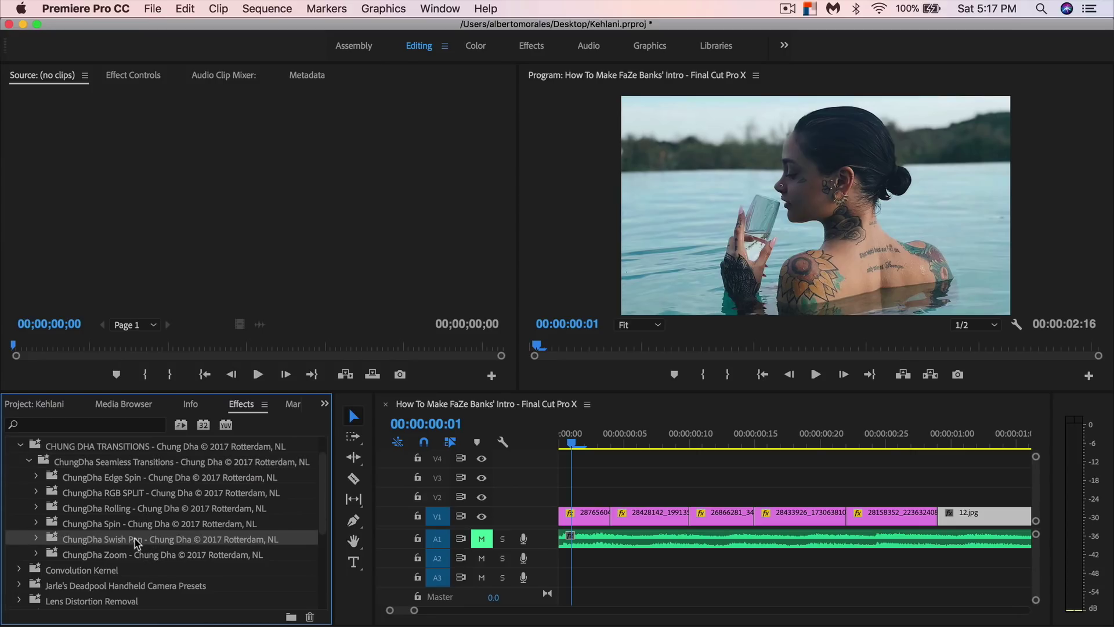
left_click(34, 540)
scroll(101, 546, "down", 5)
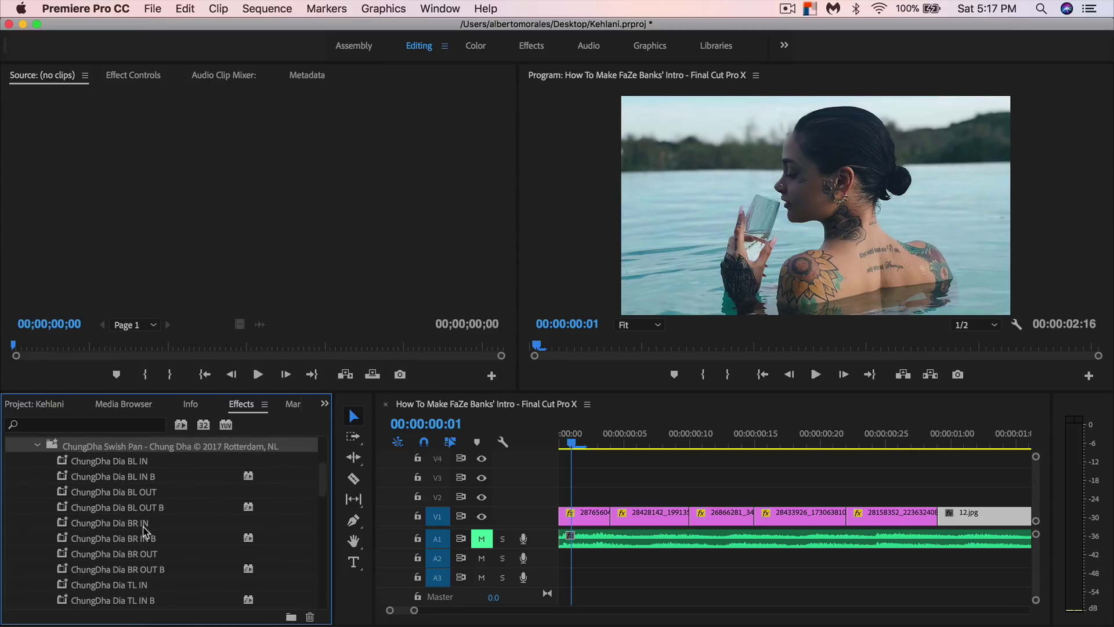
scroll(146, 529, "down", 5)
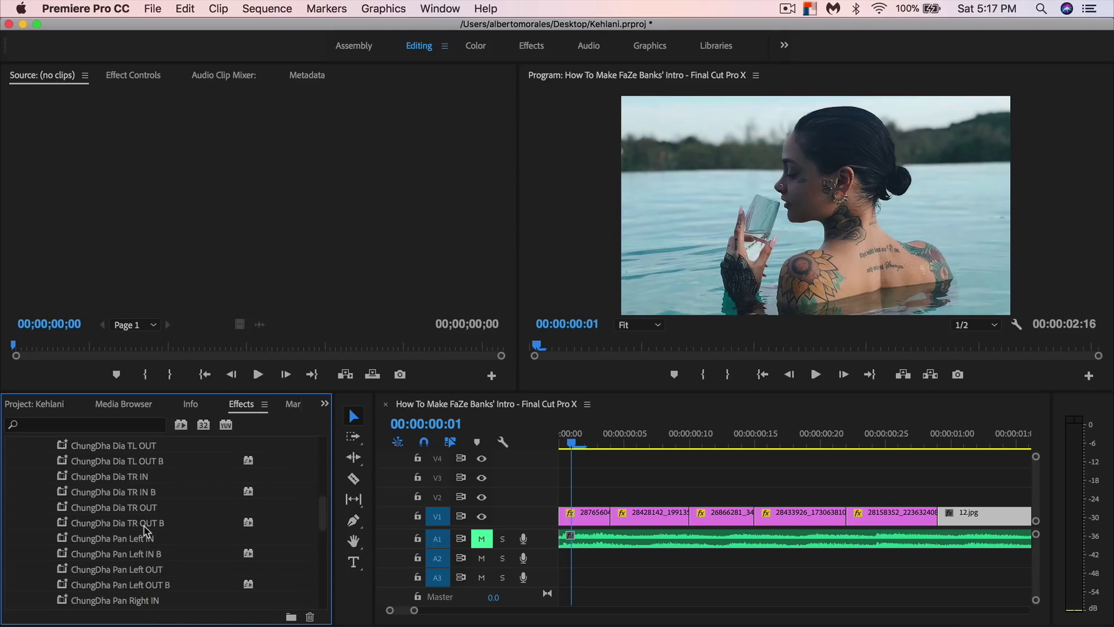
scroll(146, 529, "down", 5)
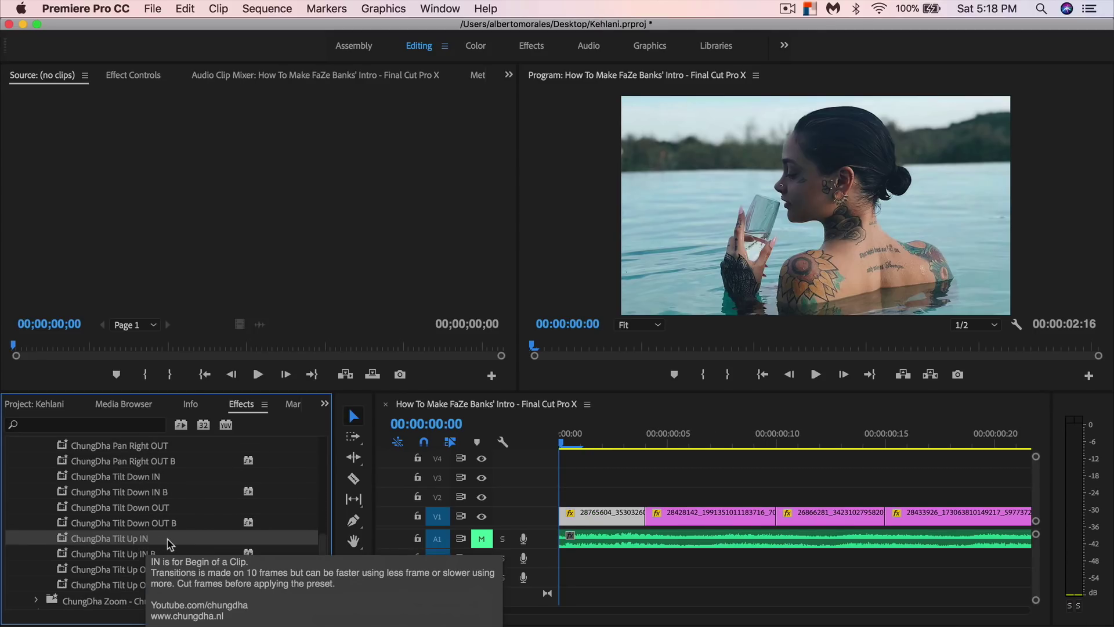
Apply the ChungDha Tilt Down IN preset to the first photo clip on V1 and preview its opening frames.
scroll(186, 535, "up", 2)
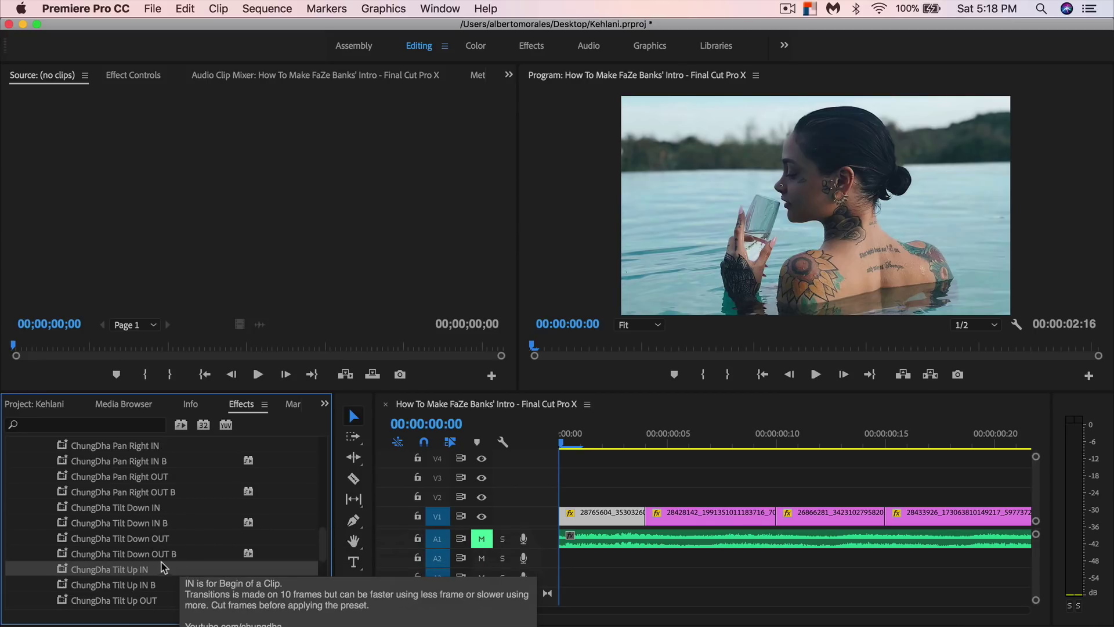
left_click_drag(203, 510, 583, 517)
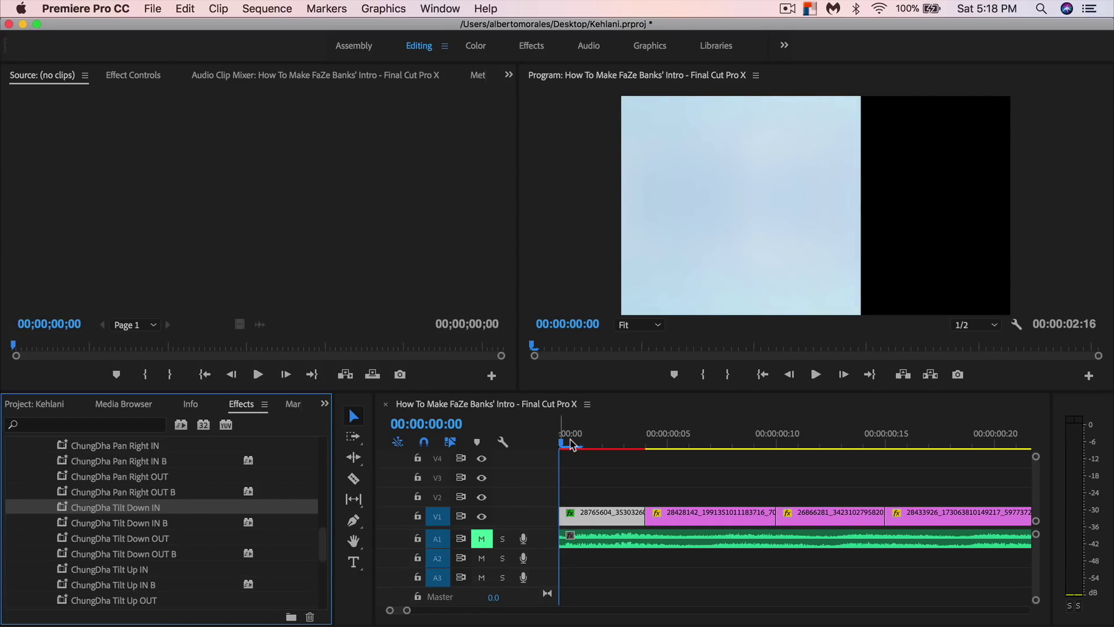
mouse_move(585, 445)
left_mouse_down()
mouse_move(624, 444)
mouse_move(582, 445)
left_mouse_up()
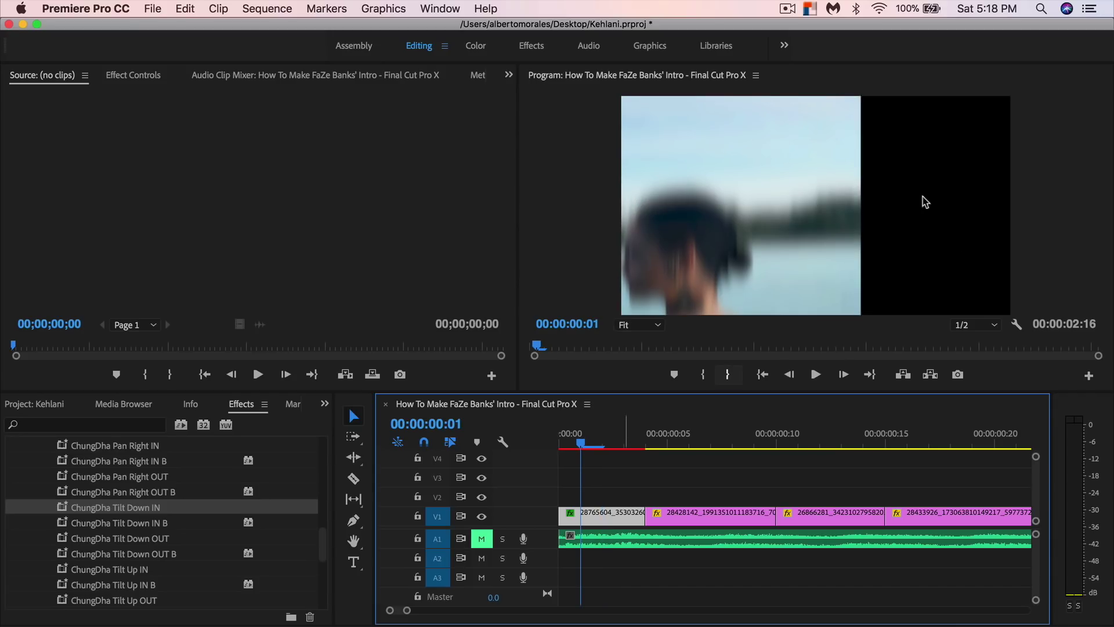
left_click(576, 445)
Adjust the first clip's Motion settings to a scale of about 163.9 and a position of about 1771.1, 511.4.
left_click(141, 76)
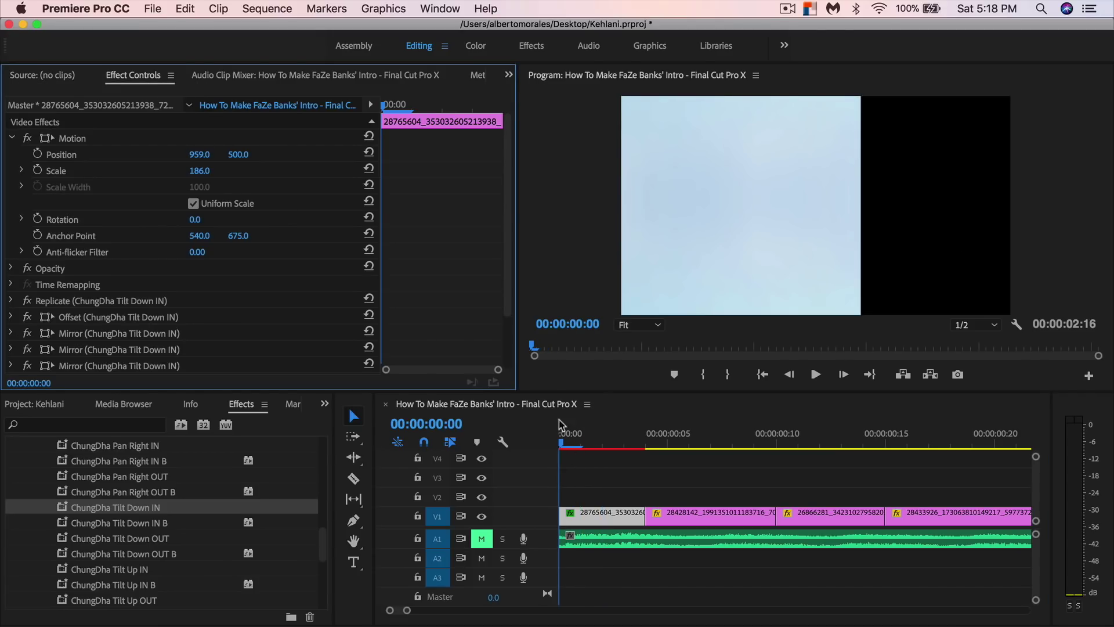
left_click(593, 519)
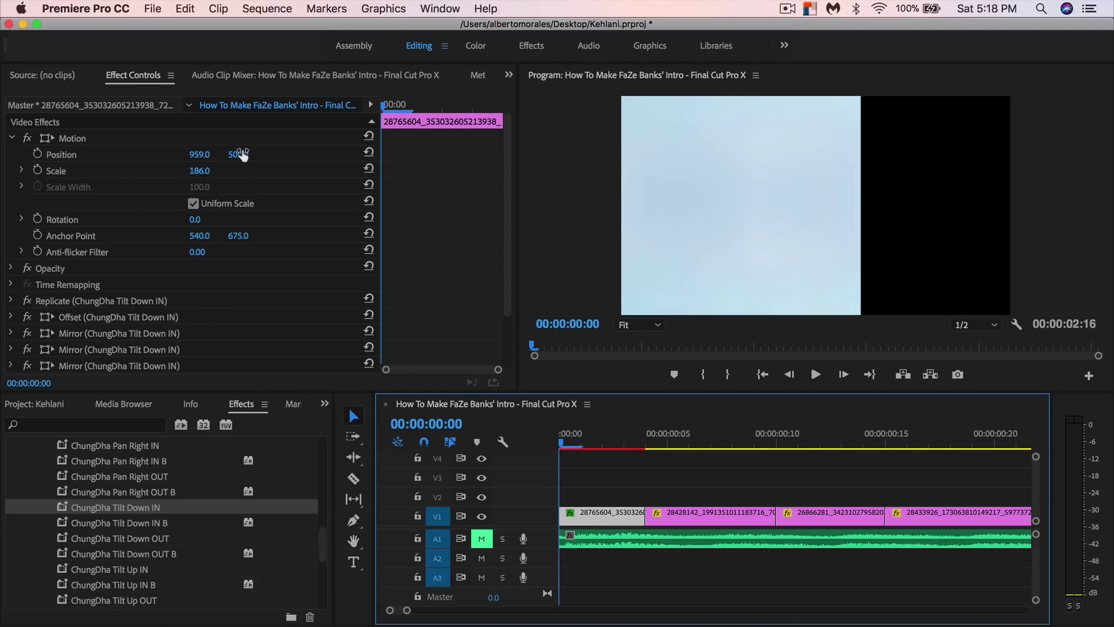
mouse_move(241, 157)
left_mouse_down()
mouse_move(199, 154)
mouse_move(225, 155)
left_mouse_up()
key("super+z")
left_click_drag(600, 444, 625, 444)
left_click_drag(240, 154, 244, 157)
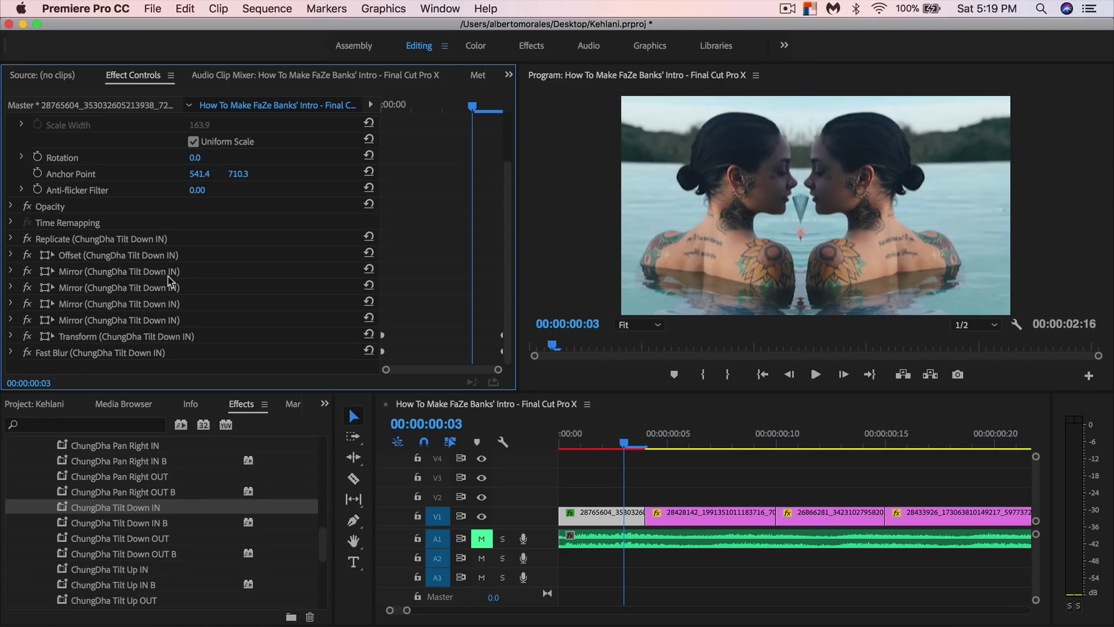
Move the reflection center of the first clip's first Mirror effect to about 75.8, 668.4.
left_click(10, 271)
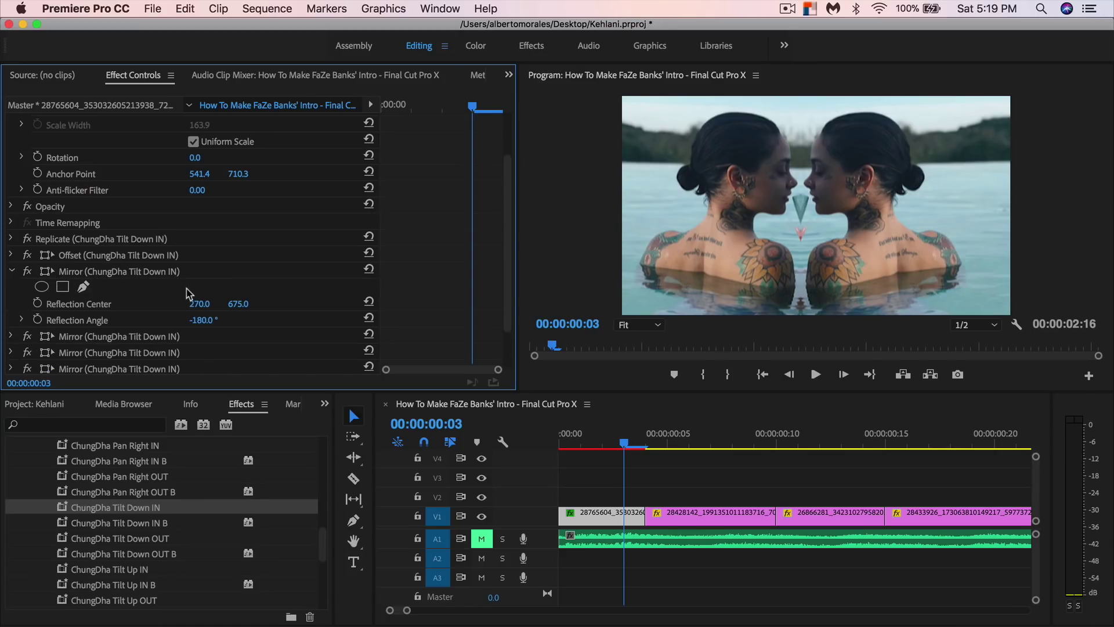
left_click(194, 275)
left_click_drag(896, 193, 828, 191)
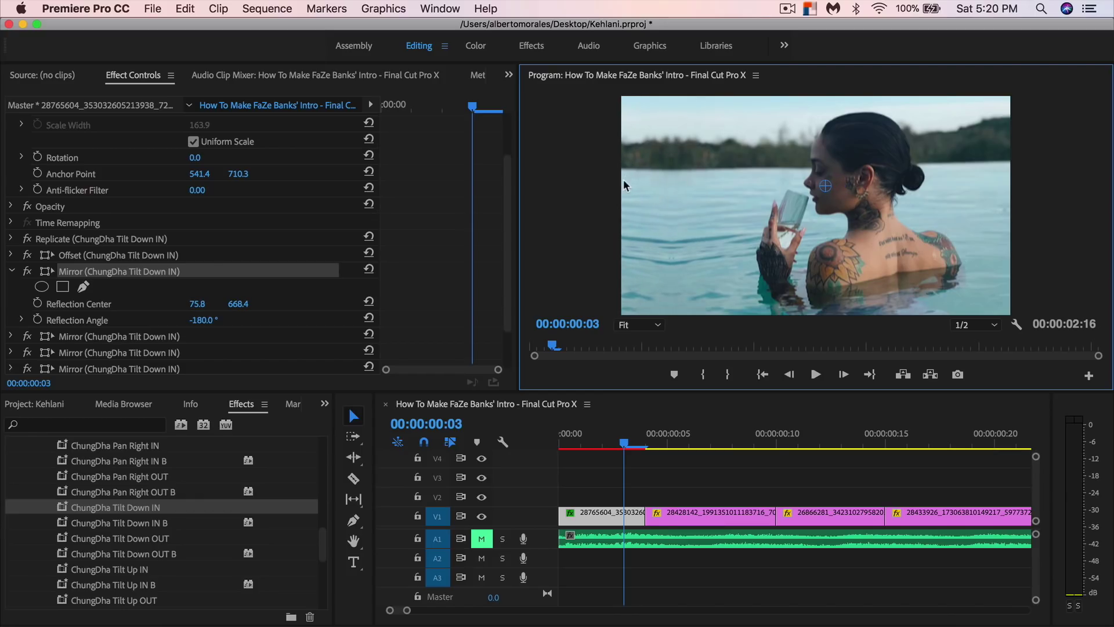
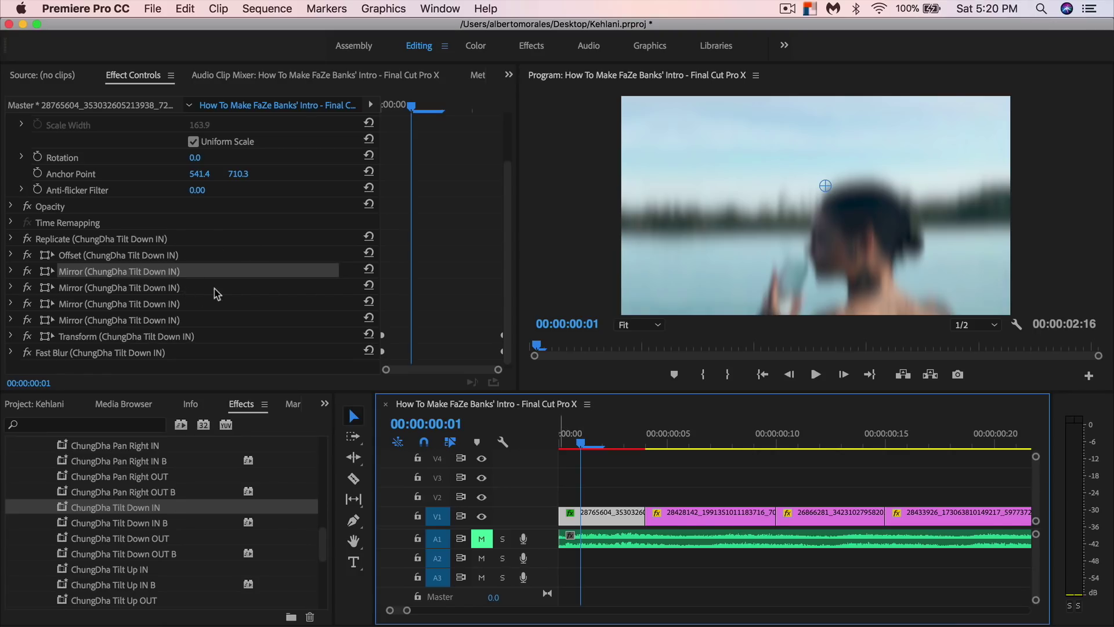
Apply the ChungDha Tilt Up IN preset to the second photo clip on V1 and go to frame 8.
left_click(121, 505)
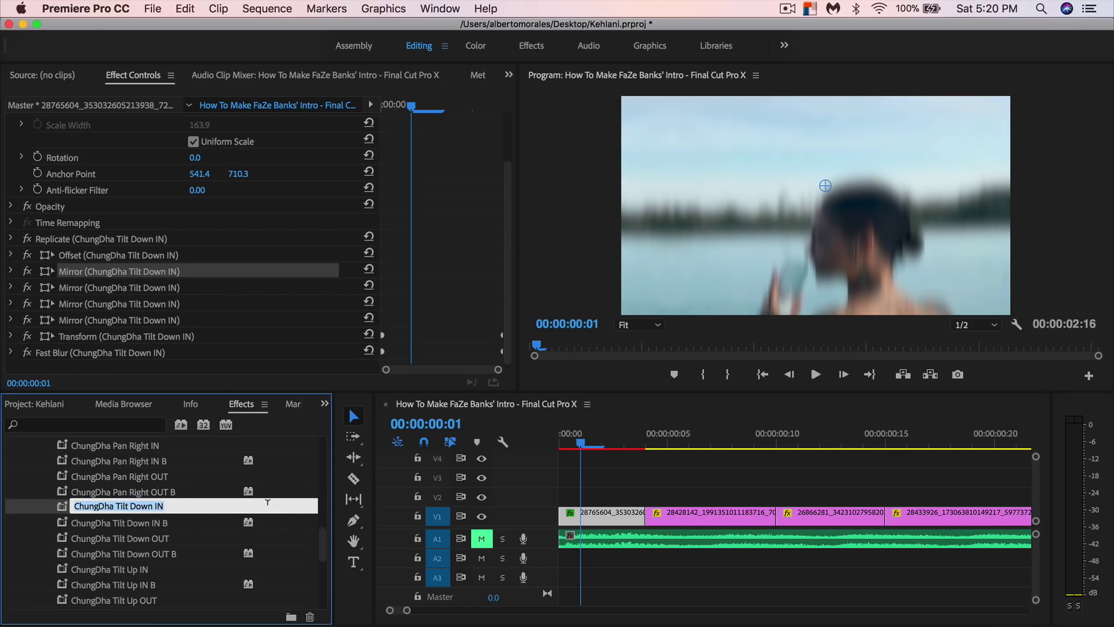
left_click(189, 529)
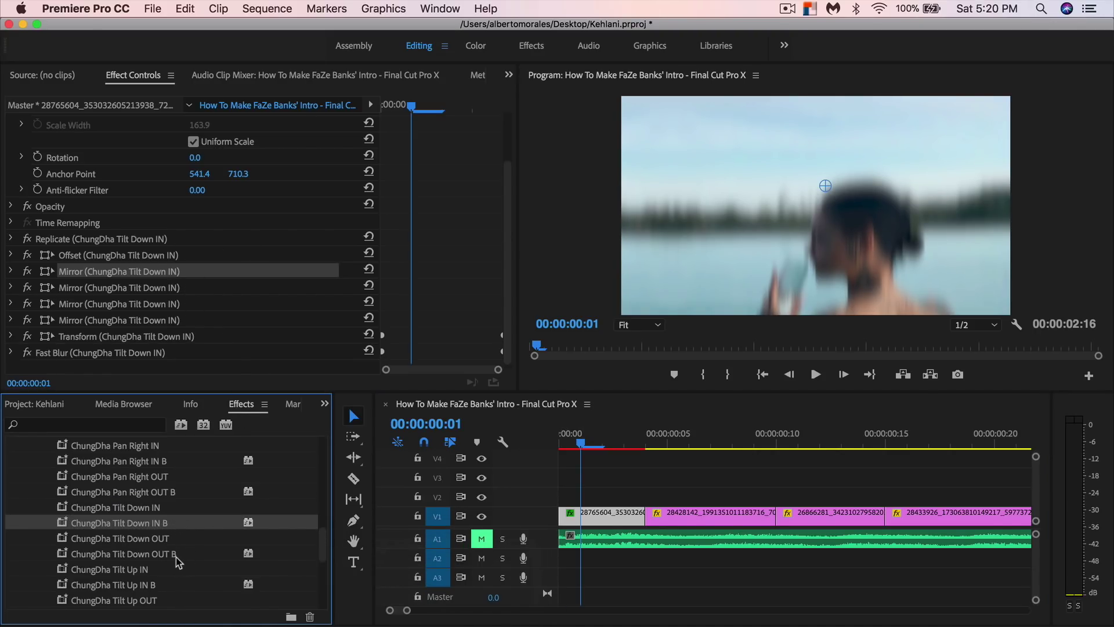
left_click(149, 571)
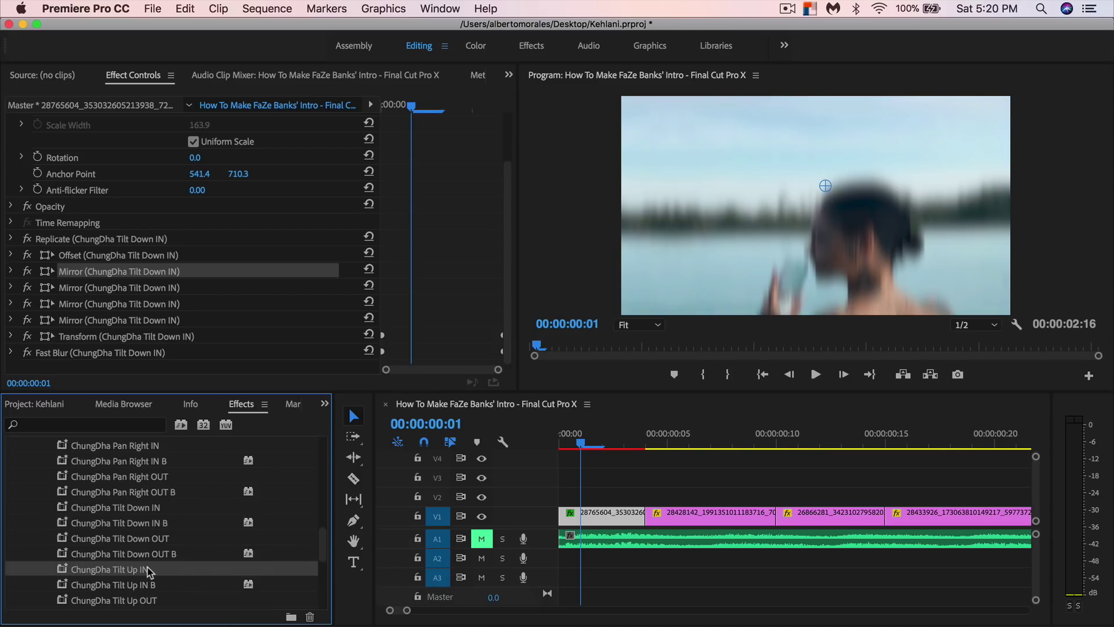
left_click_drag(173, 563, 684, 514)
left_click_drag(667, 448, 740, 448)
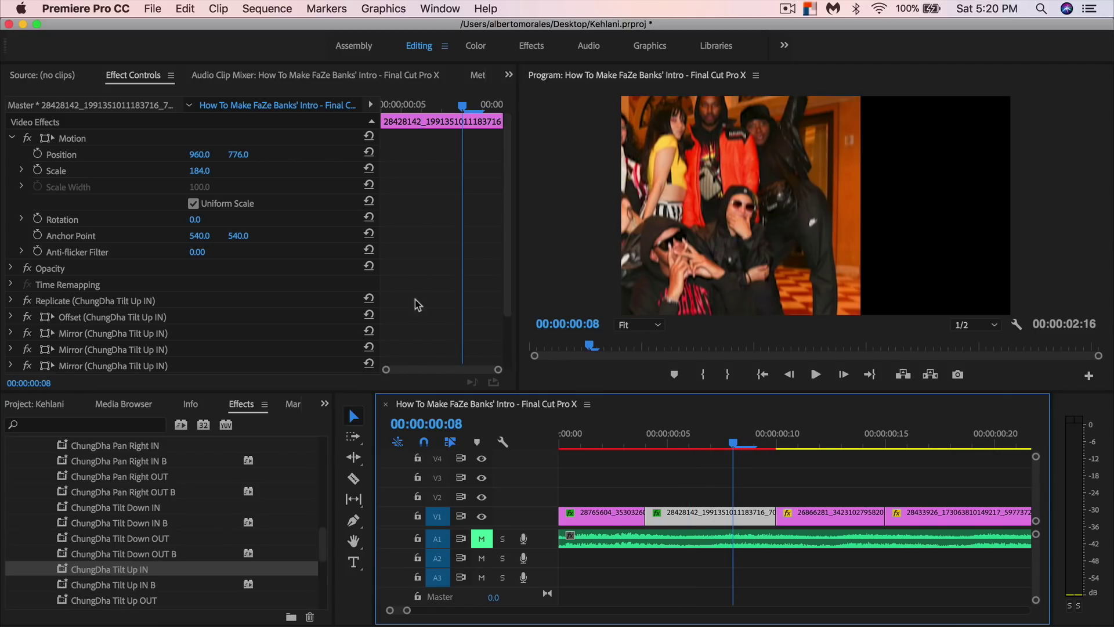
Set the second clip's horizontal Motion position to 1738.0.
left_click(200, 154)
type("1419")
key("Return")
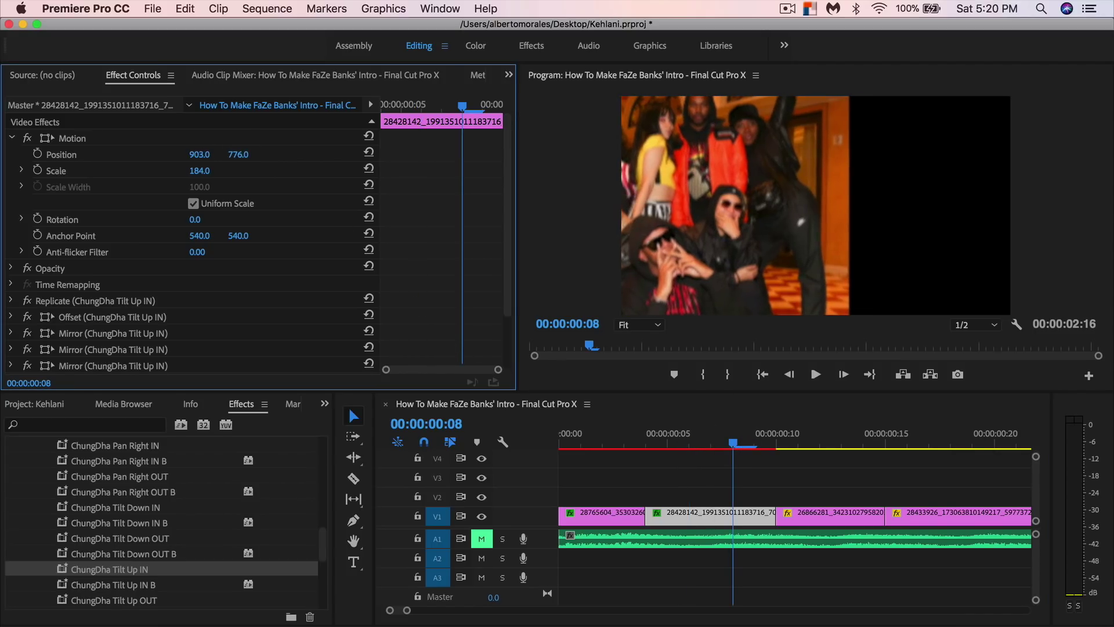
left_click_drag(199, 155, 384, 155)
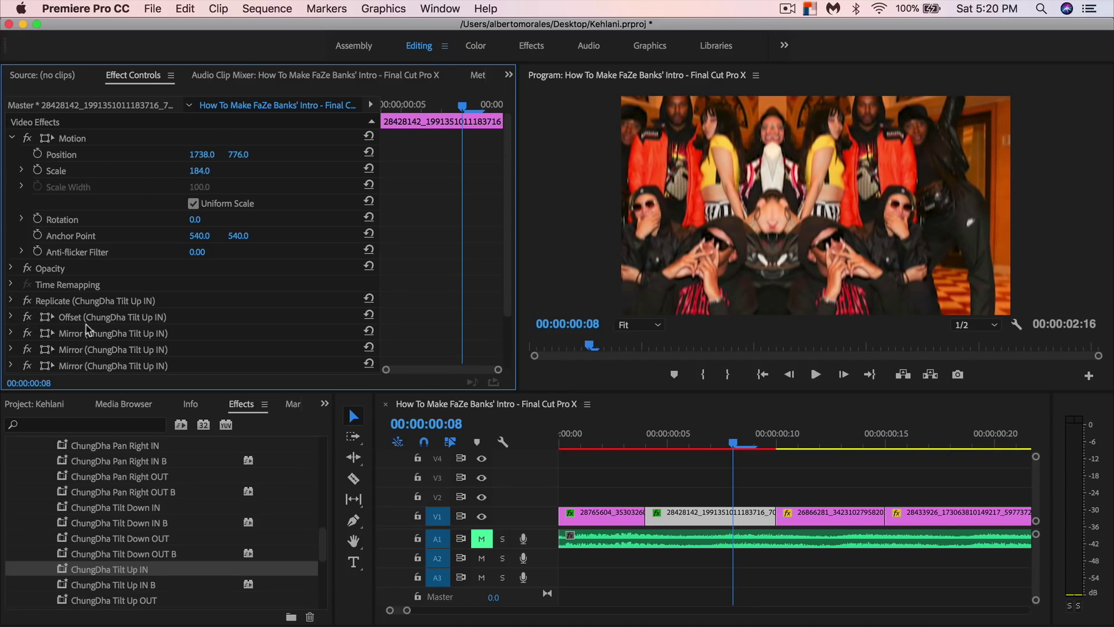
Move the reflection center of the second clip's first Mirror effect to about 68.4, 533.1 and preview the clip's last frames.
scroll(22, 330, "down", 1)
left_click(11, 317)
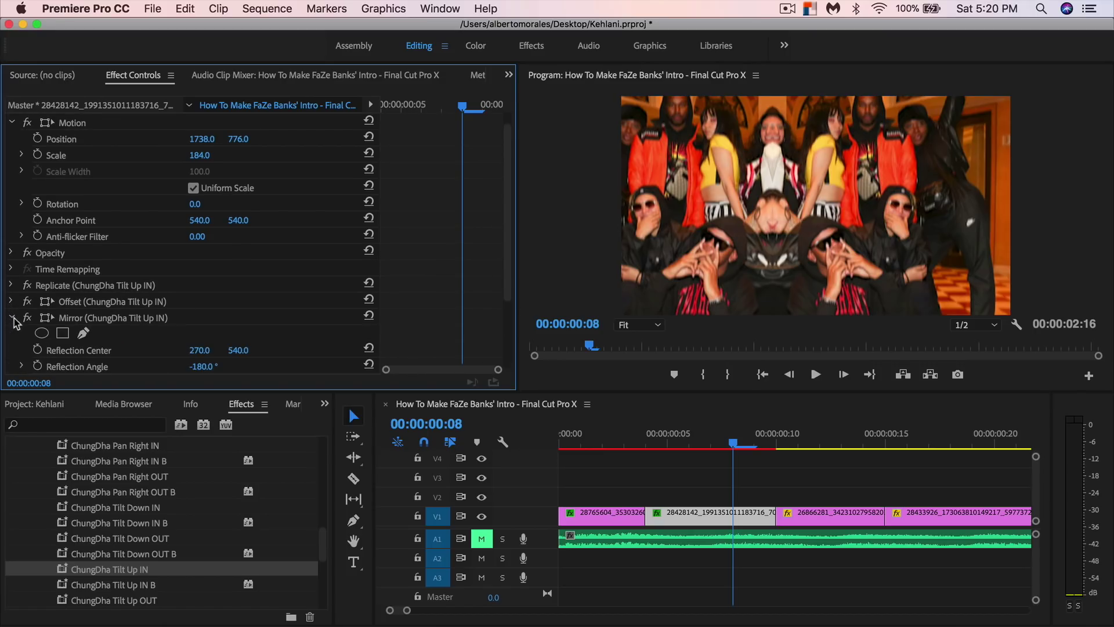
scroll(107, 335, "down", 2)
left_click(166, 288)
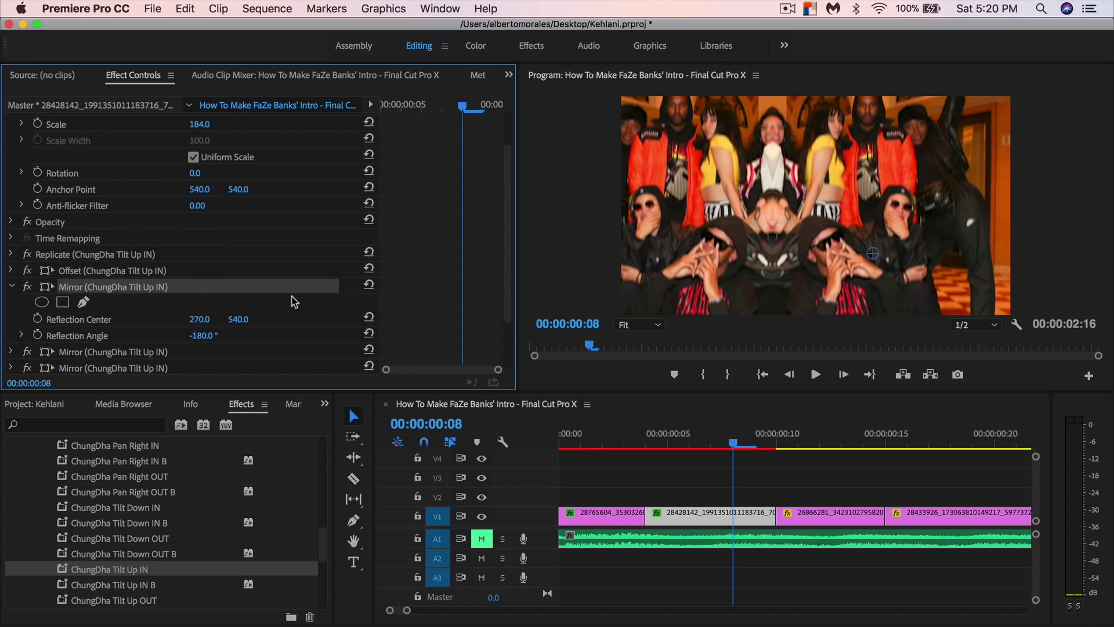
left_click_drag(875, 254, 798, 254)
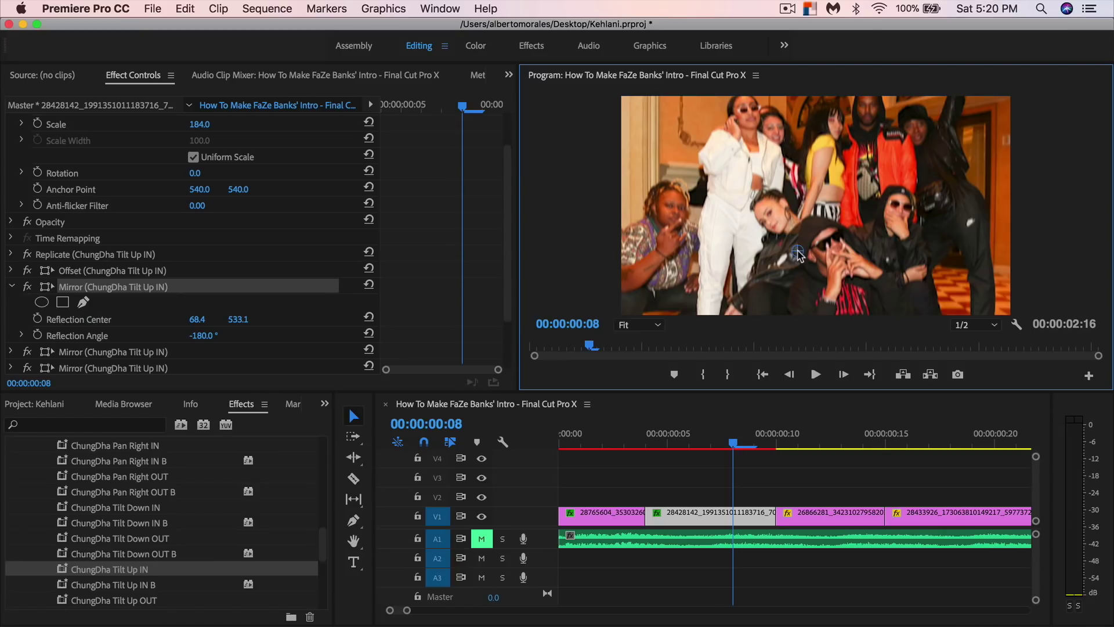
left_click(755, 445)
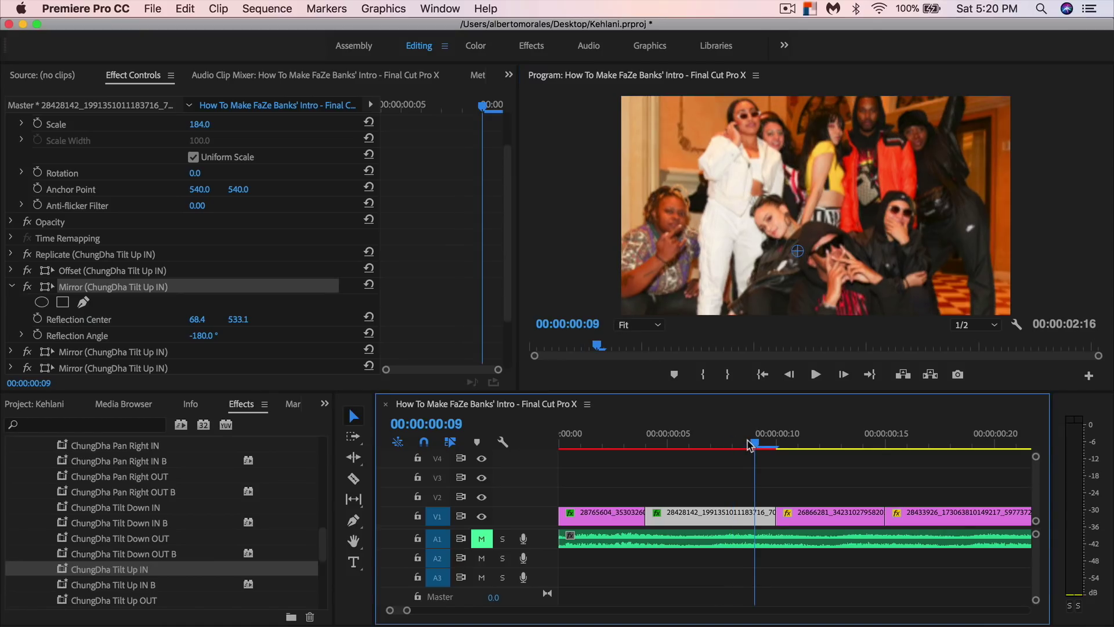
mouse_move(755, 445)
left_mouse_down()
mouse_move(580, 443)
mouse_move(769, 448)
left_mouse_up()
Copy the first photo clip on V1 and paste its attributes onto the third photo clip.
left_click(811, 514)
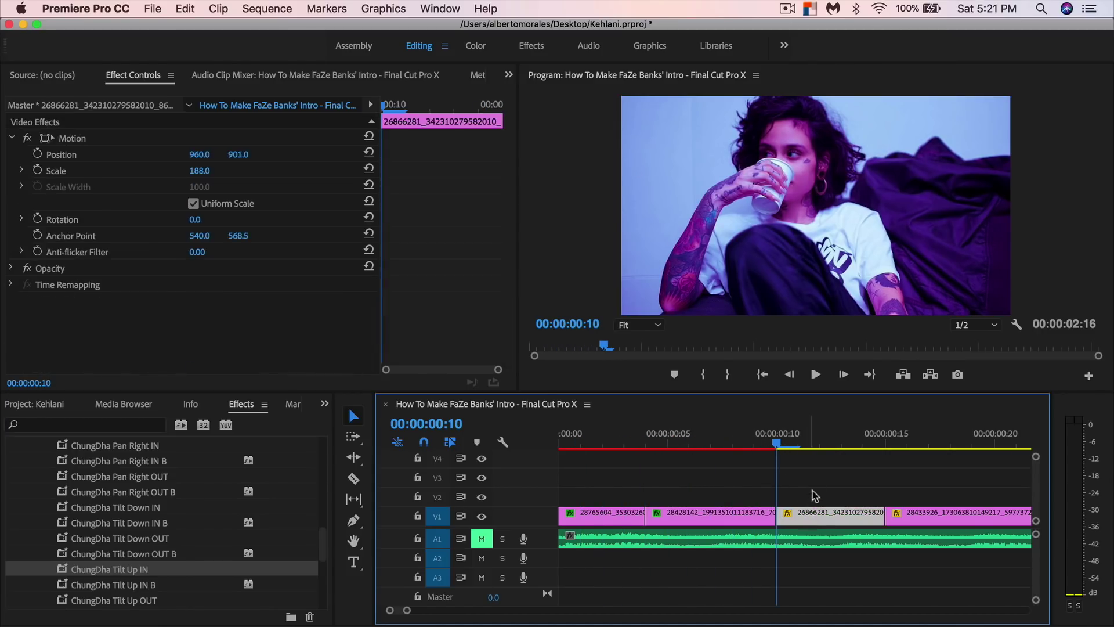
left_click(818, 446)
left_click(609, 521)
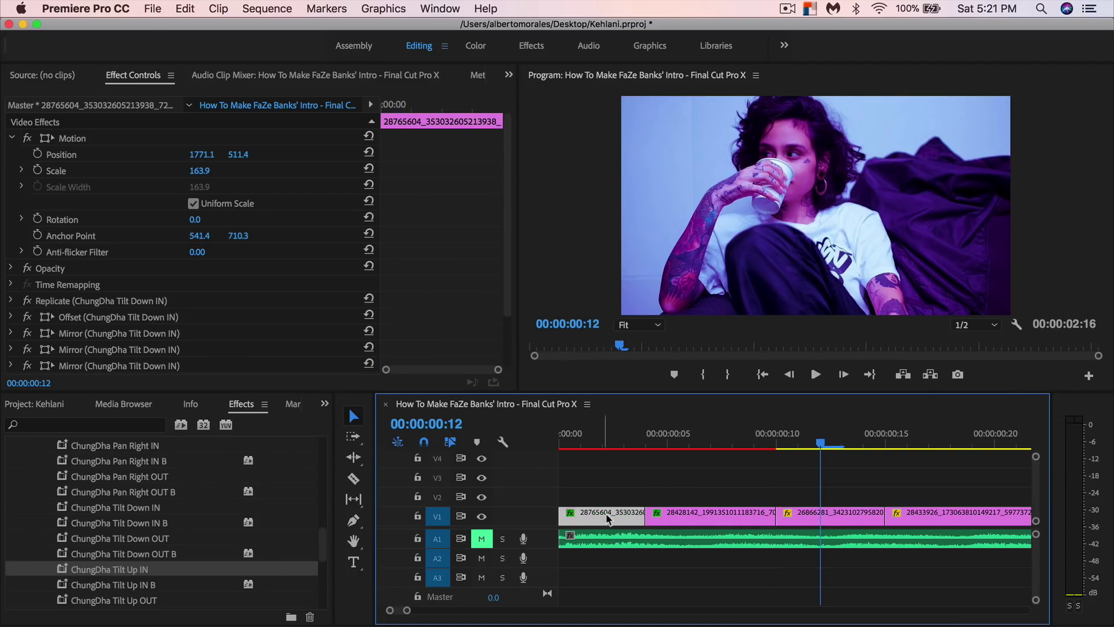
key("cmd+s")
right_click(614, 521)
left_click(639, 547)
left_click(830, 516)
right_click(829, 520)
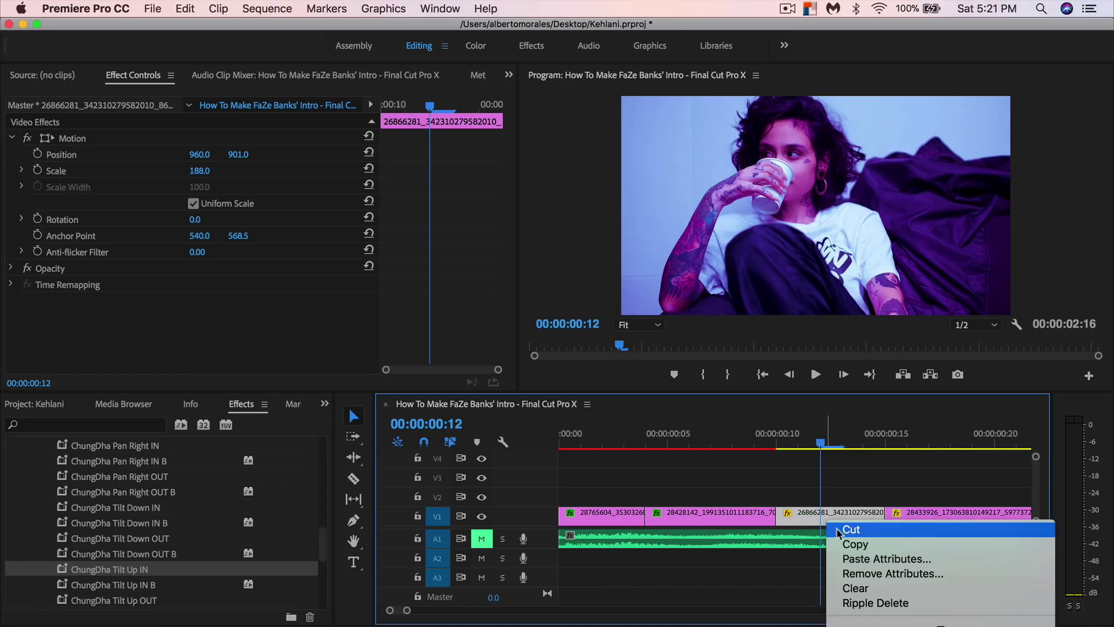
left_click(853, 559)
left_click(663, 584)
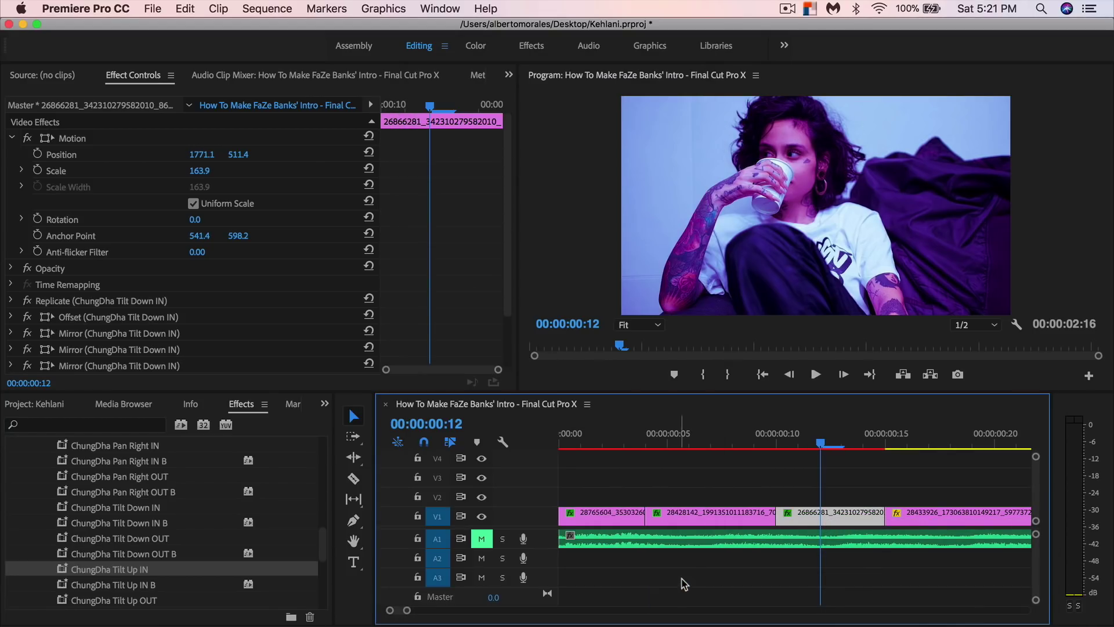
Reposition the third clip at frame 14 by setting its Motion position to about 2018.1, 841.4.
mouse_move(834, 449)
left_mouse_down()
mouse_move(800, 447)
mouse_move(850, 449)
left_mouse_up()
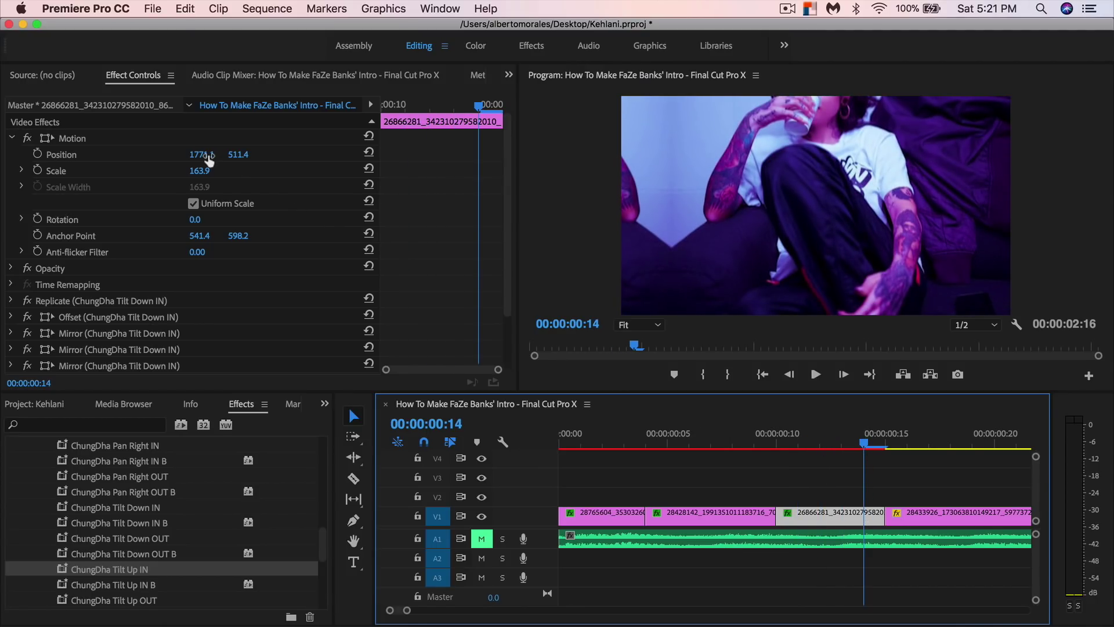
left_click_drag(202, 160, 250, 154)
left_click(159, 318)
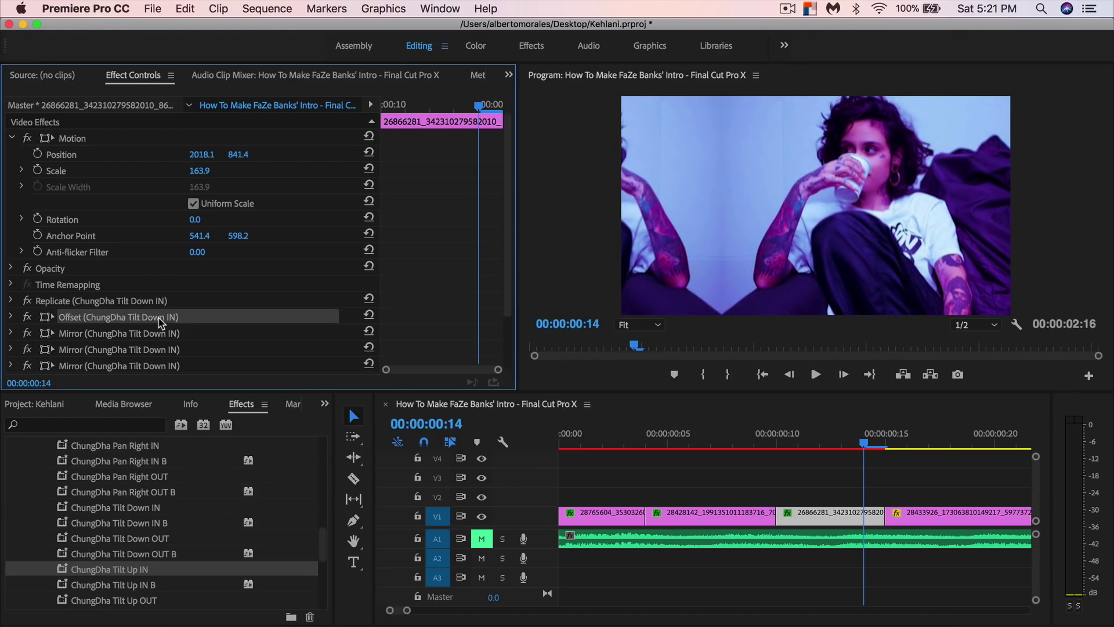
Nudge the third clip's first Mirror center slightly up and right, and set its Motion scale to 197.9 and vertical position to 1002.4.
left_click(225, 334)
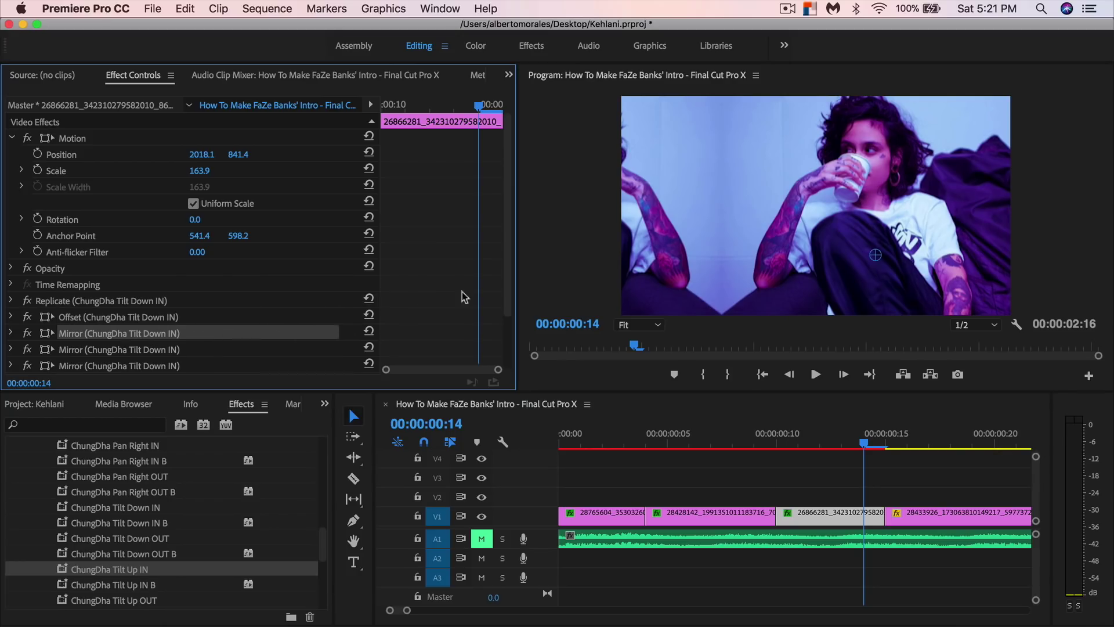
mouse_move(877, 257)
left_mouse_down()
mouse_move(843, 256)
mouse_move(880, 254)
left_mouse_up()
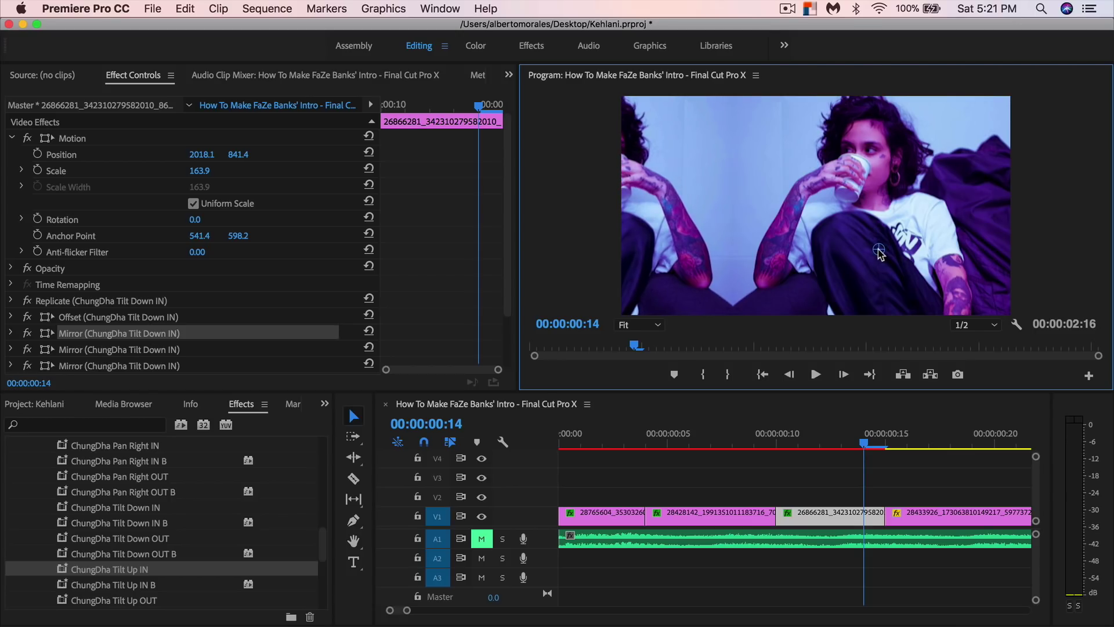
left_click(207, 175)
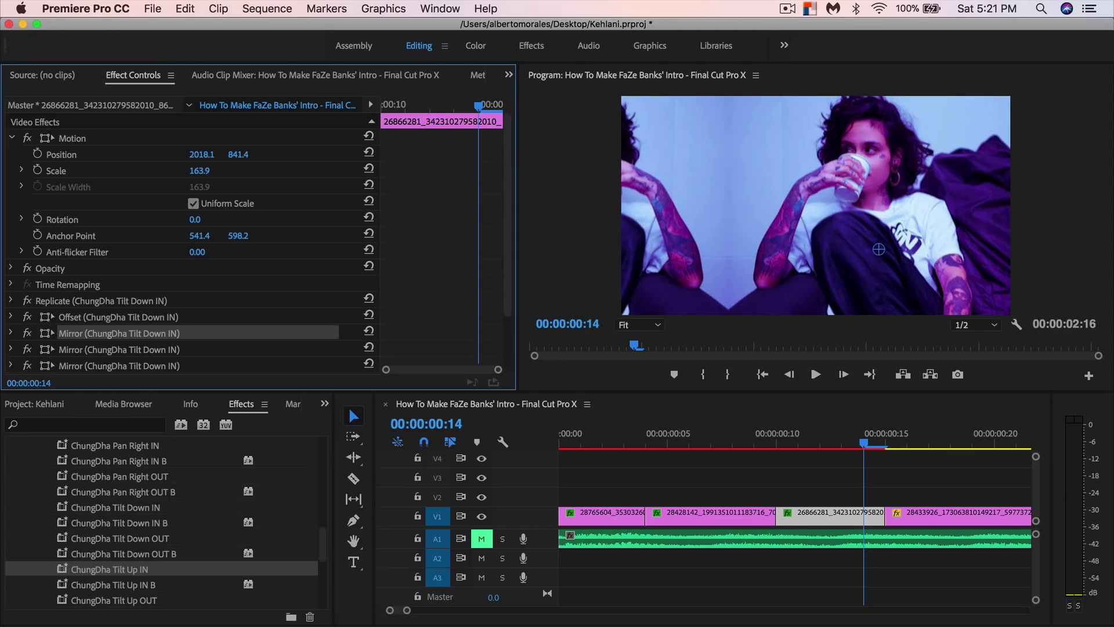
left_click_drag(207, 176, 301, 183)
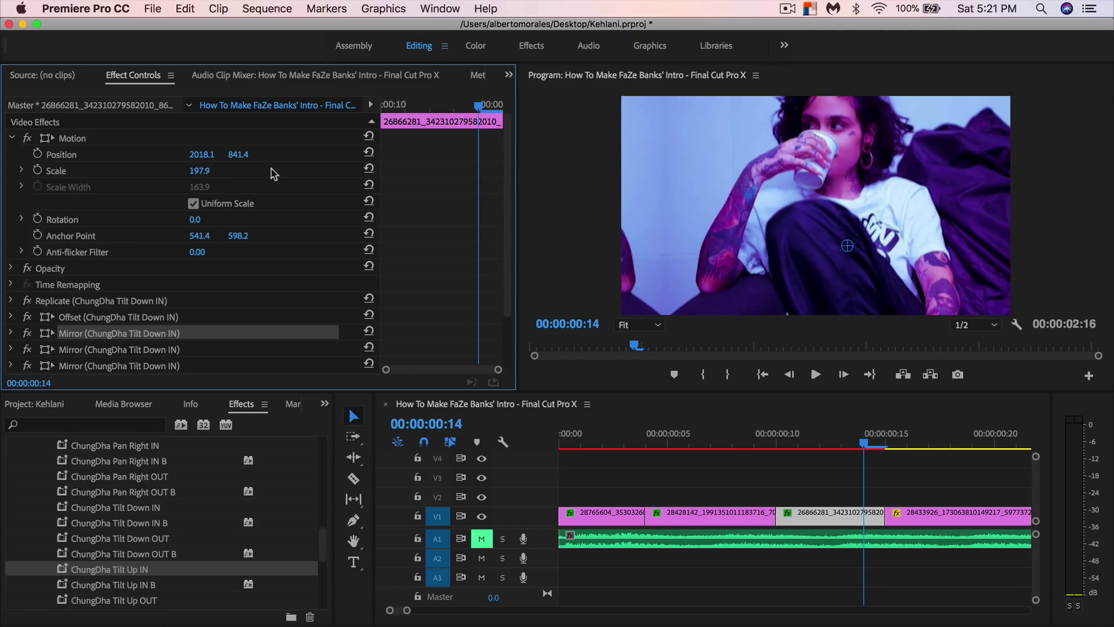
left_click_drag(245, 159, 299, 161)
left_click(845, 282)
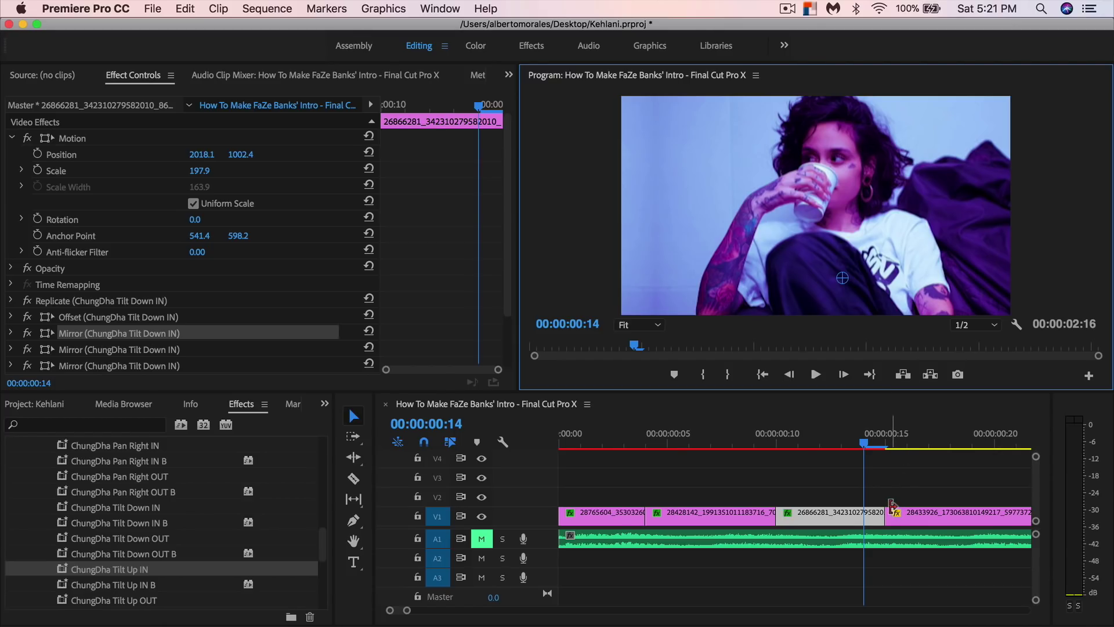
Copy the second photo clip on V1 and paste all its video attributes onto the fourth photo clip.
scroll(892, 504, "right", 3)
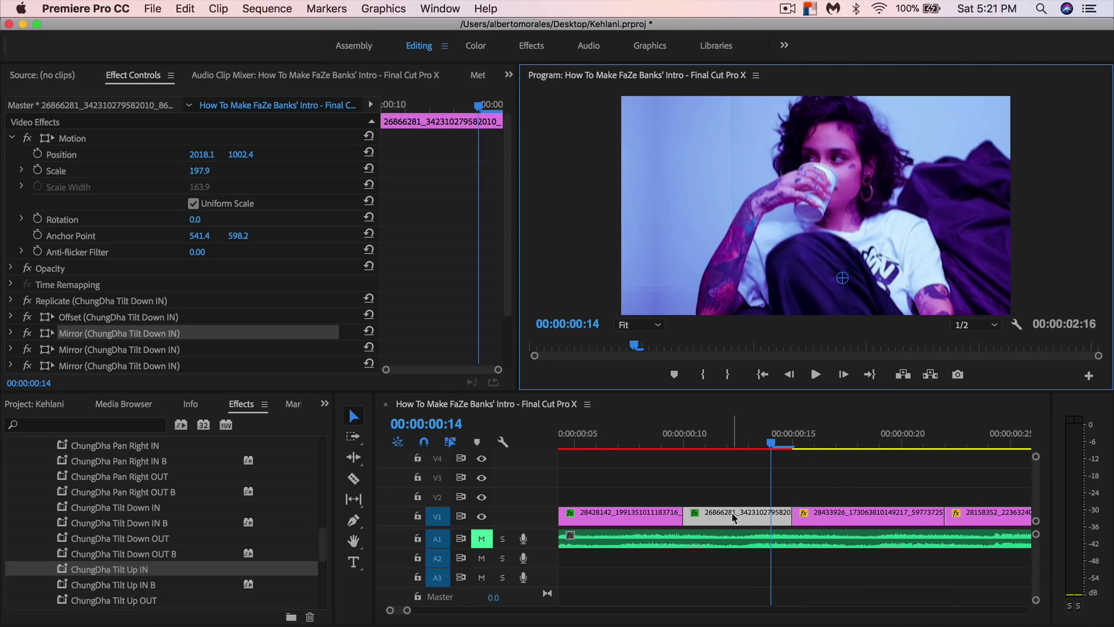
left_click(860, 444)
left_click(852, 519)
scroll(755, 518, "left", 2)
left_click(638, 518)
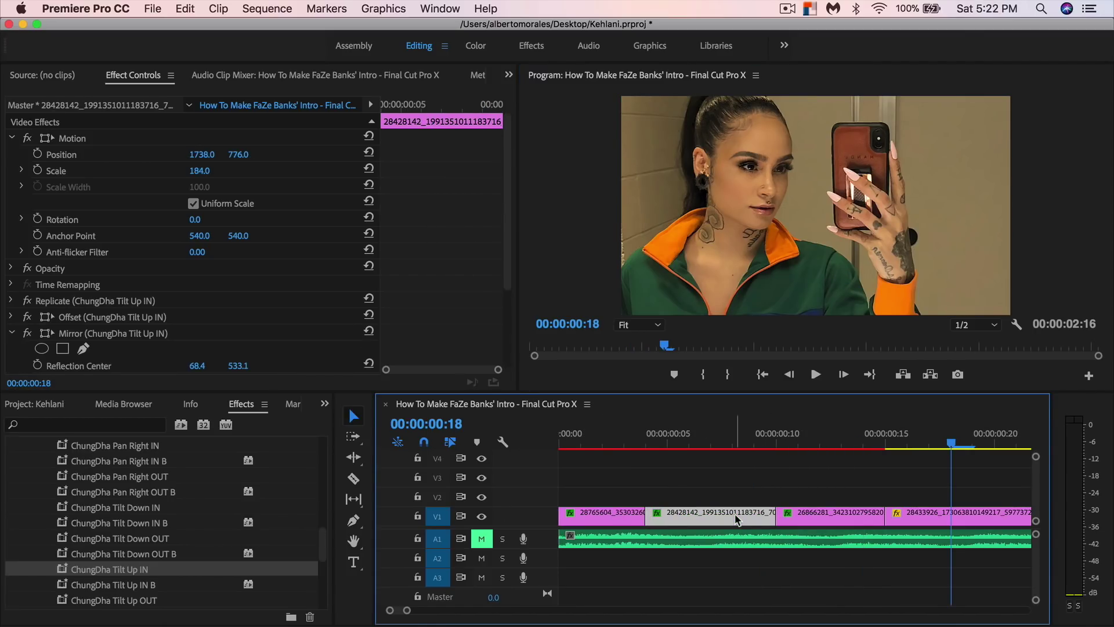
right_click(725, 518)
left_click(758, 542)
scroll(844, 538, "right", 1)
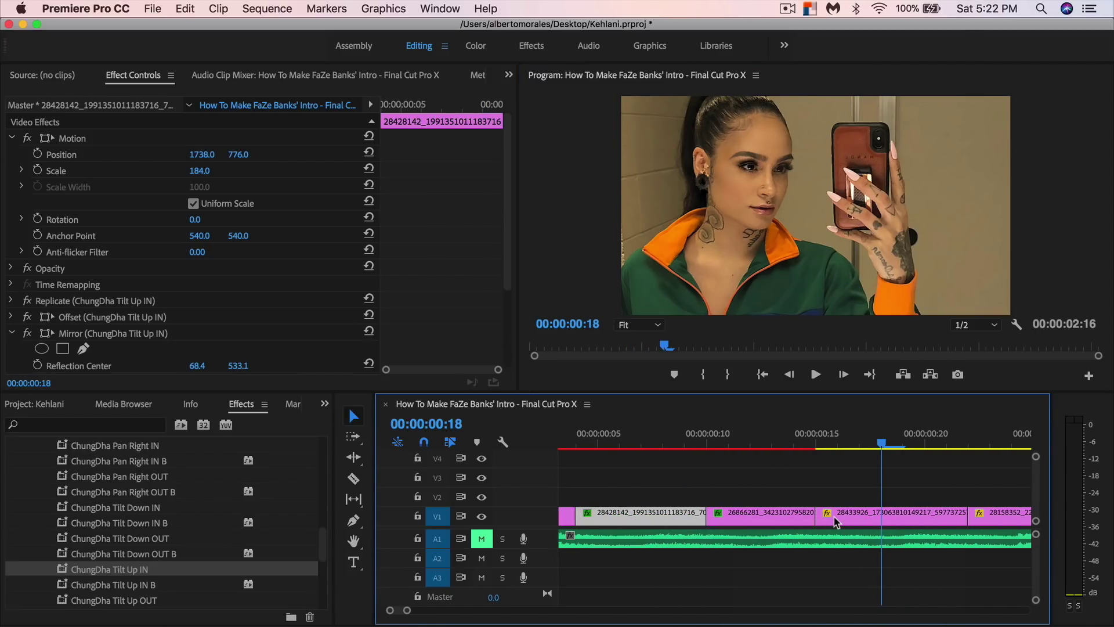
left_click(859, 519)
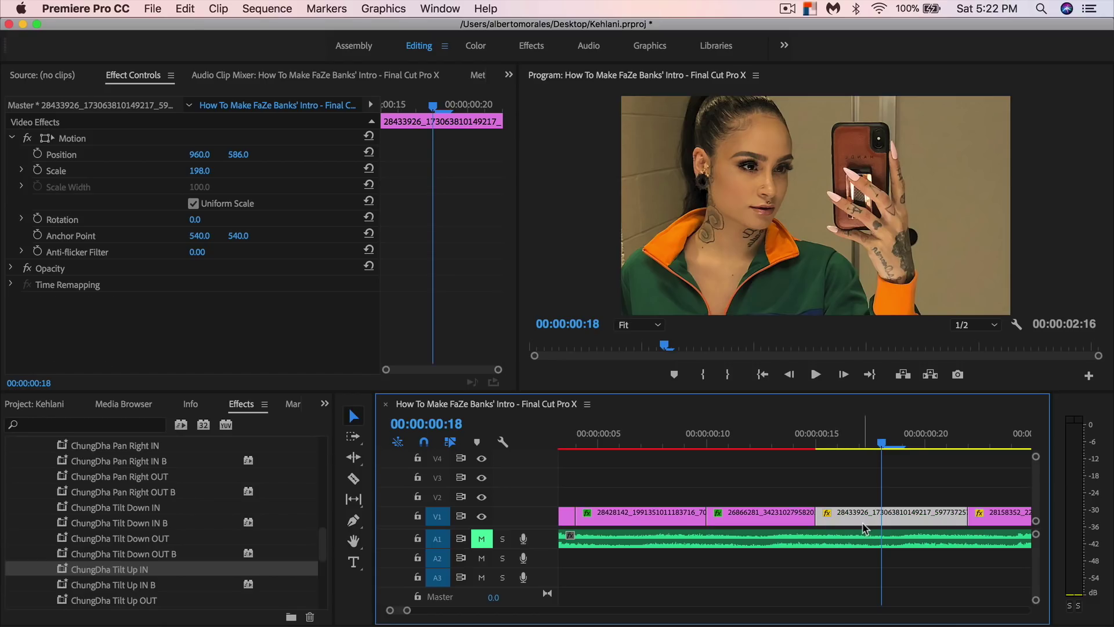
right_click(863, 526)
left_click(888, 562)
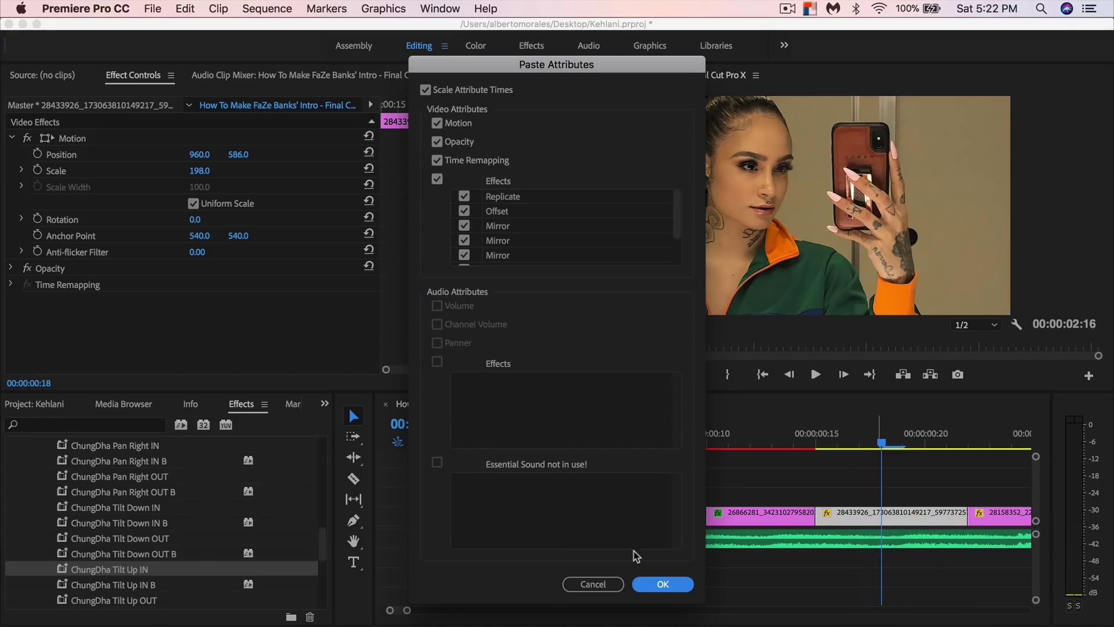
left_click(663, 584)
At frame 21, set the fourth clip's Motion position to 1774.0, 595.0.
scroll(855, 483, "left", 3)
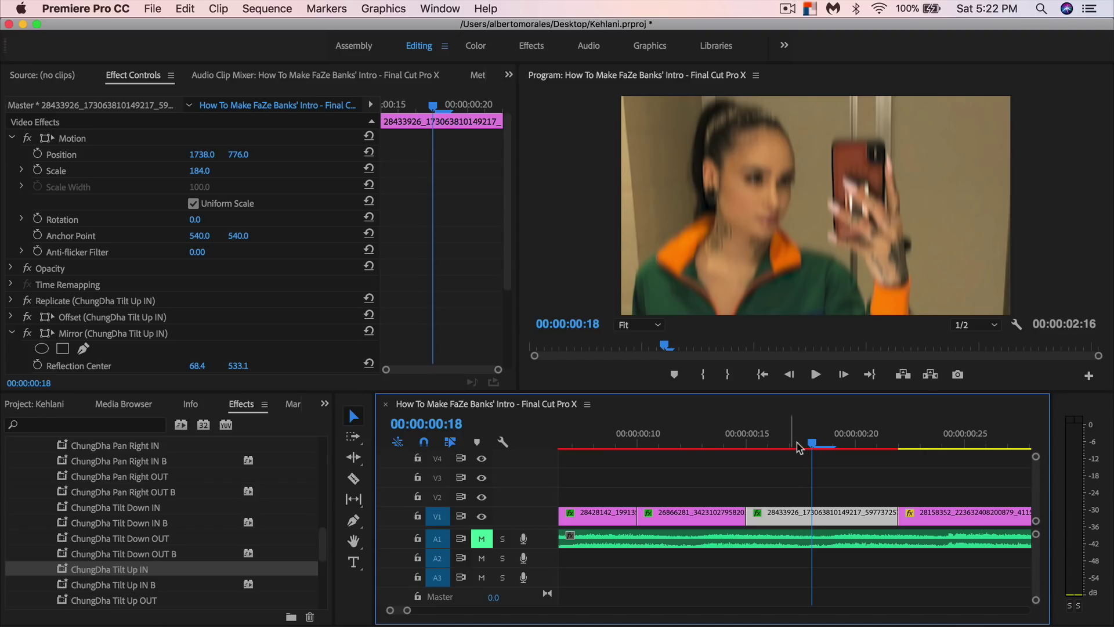
left_click_drag(799, 448, 881, 448)
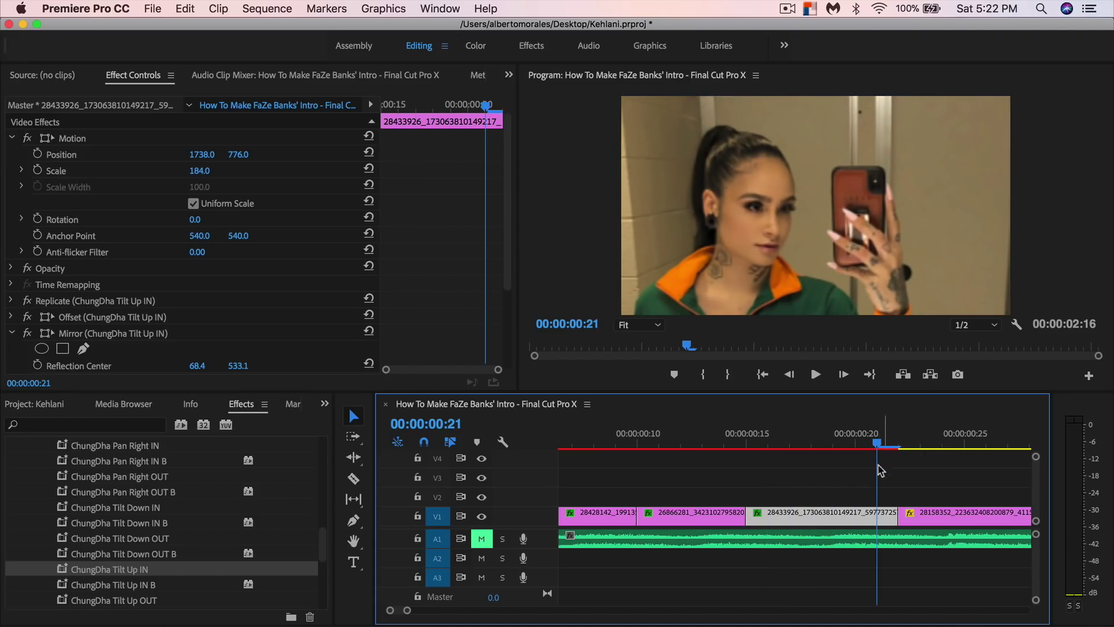
left_click_drag(245, 160, 206, 154)
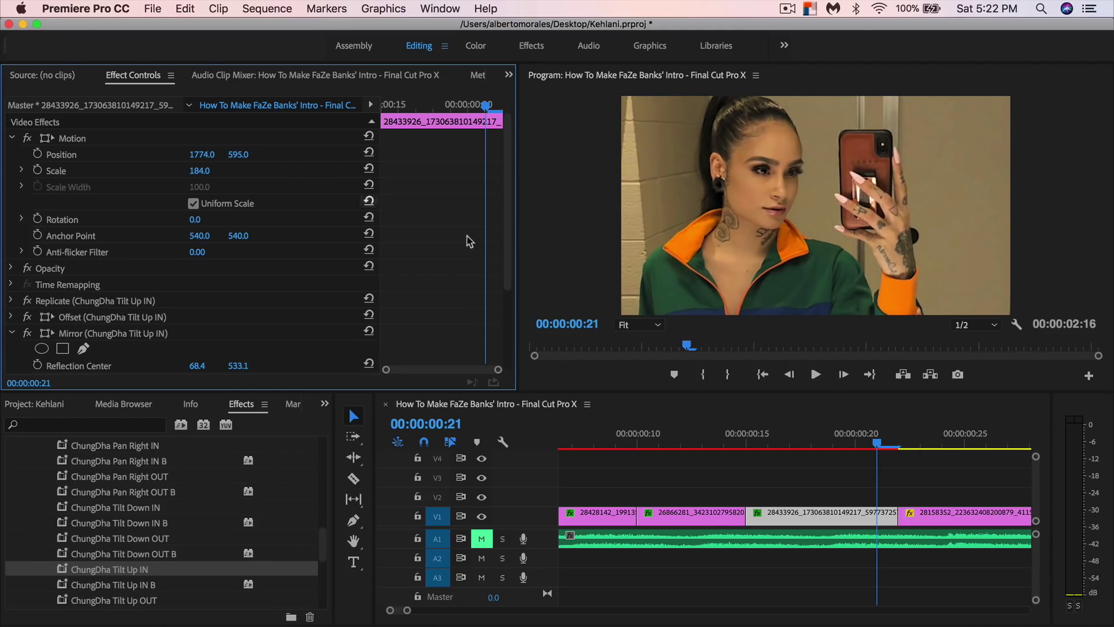
Copy the third photo clip on V1 and paste all its video attributes onto the fifth photo clip.
scroll(890, 521, "down", 3)
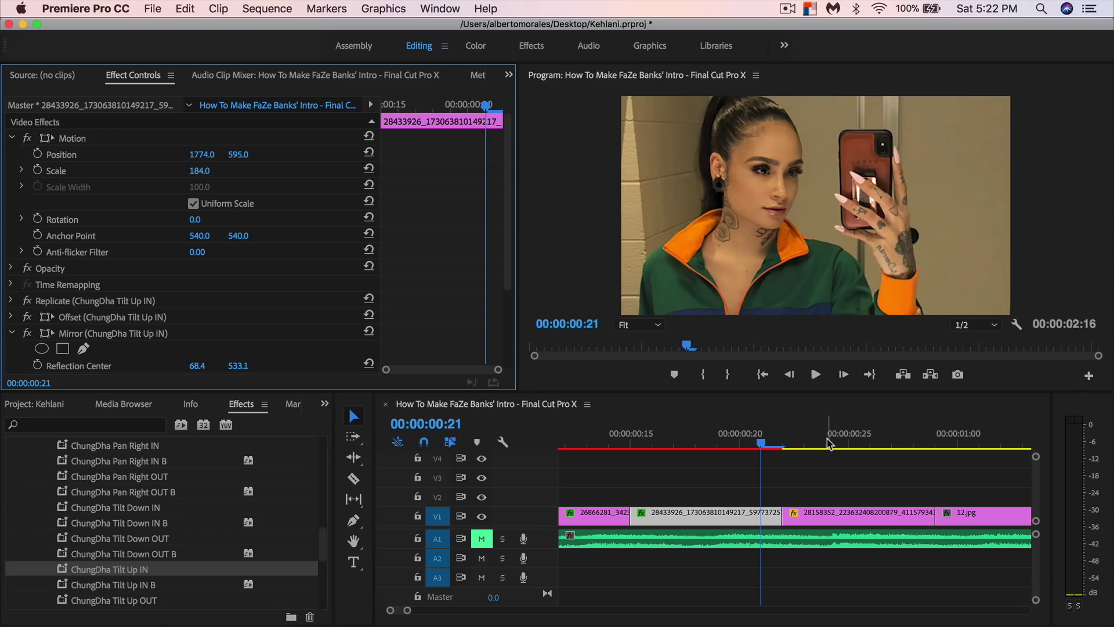
left_click(597, 517)
right_click(597, 515)
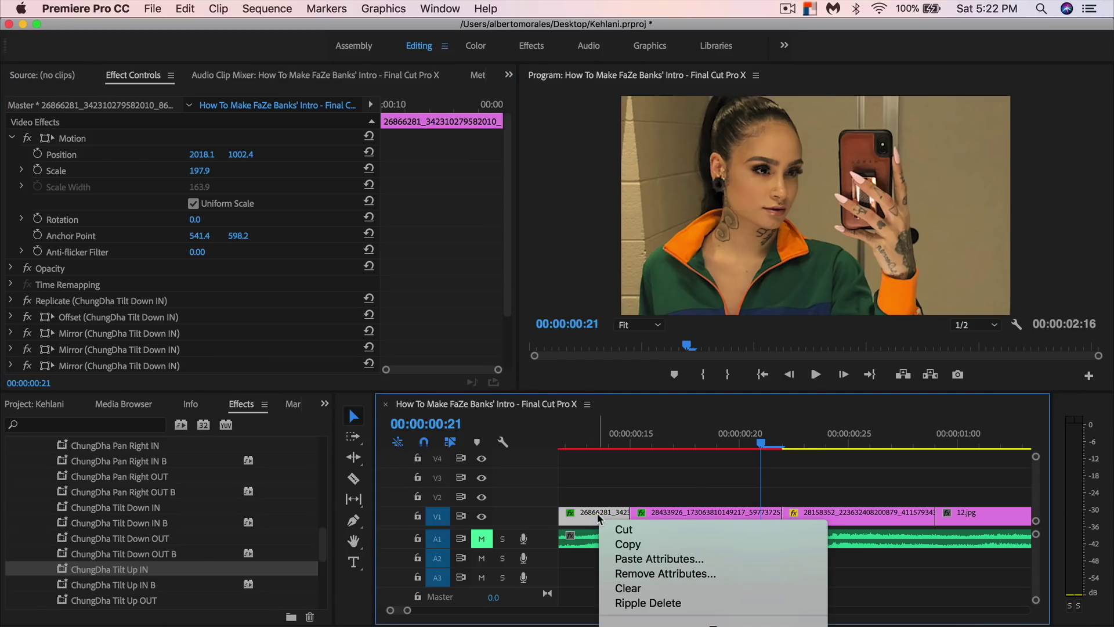
left_click(627, 543)
left_click(865, 510)
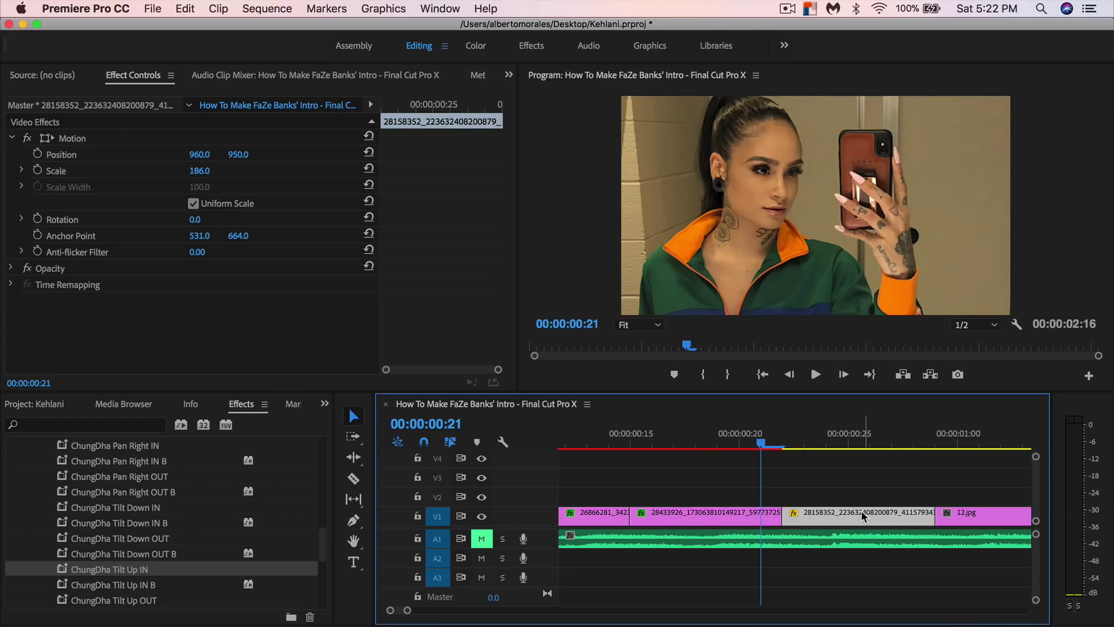
right_click(862, 510)
left_click(897, 555)
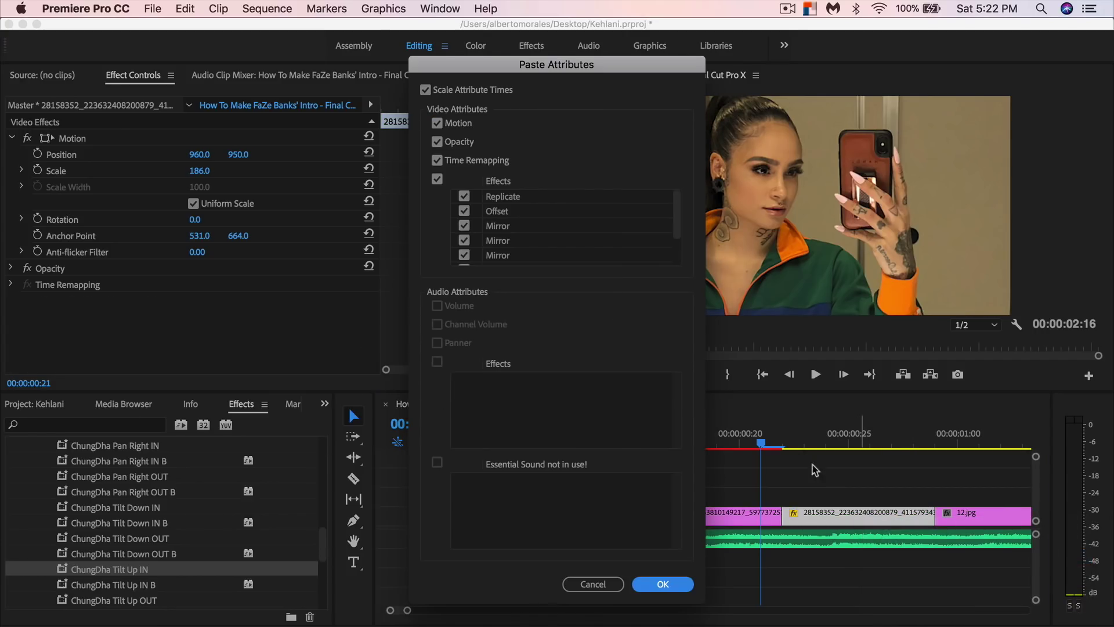
left_click(663, 584)
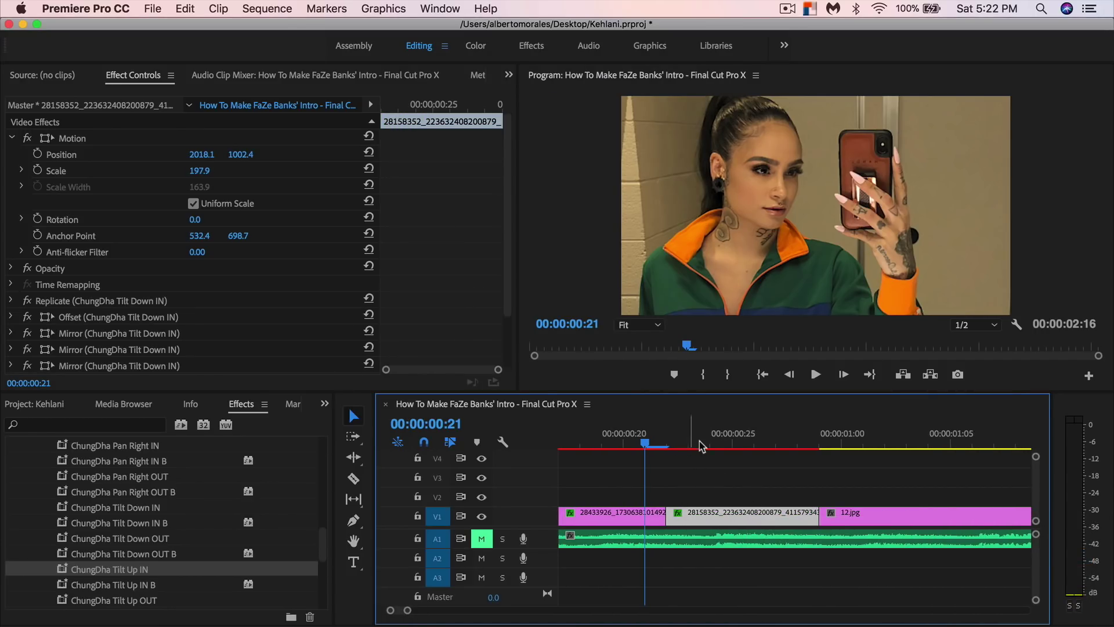
At frame 27, set the fifth clip's Motion scale to 154.9 and its position to 1864.1, 921.4.
left_click(778, 447)
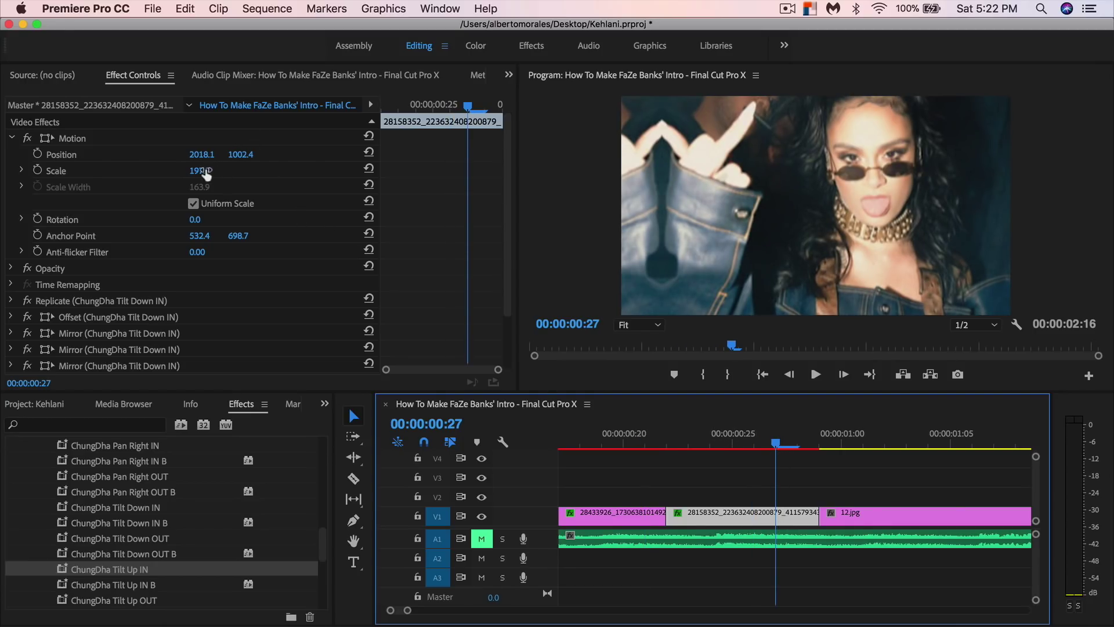
left_click_drag(205, 171, 172, 154)
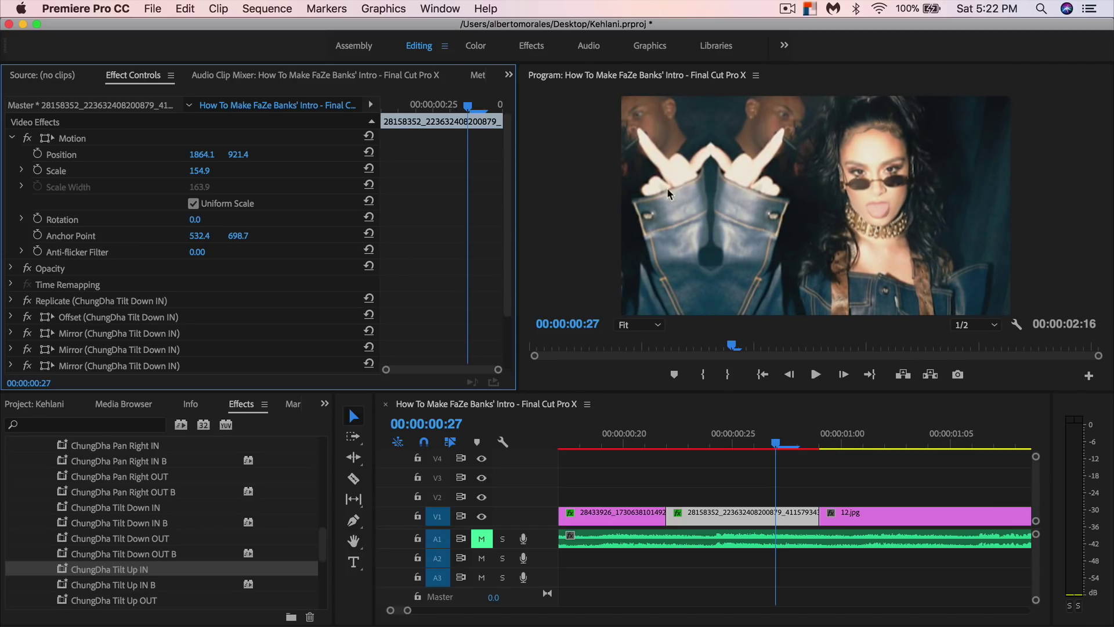
Shift the fifth clip's first Mirror center slightly, and set its Motion scale to 188.9 and vertical position to 1054.4.
left_click(198, 335)
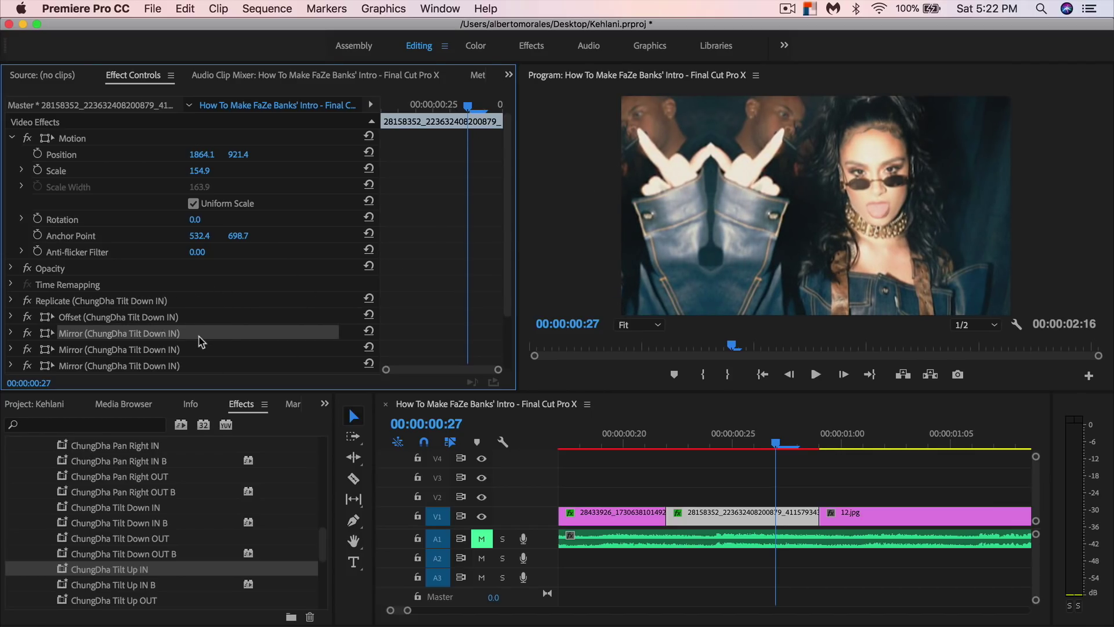
left_click(852, 267)
mouse_move(840, 268)
left_mouse_down()
mouse_move(830, 267)
mouse_move(853, 266)
left_mouse_up()
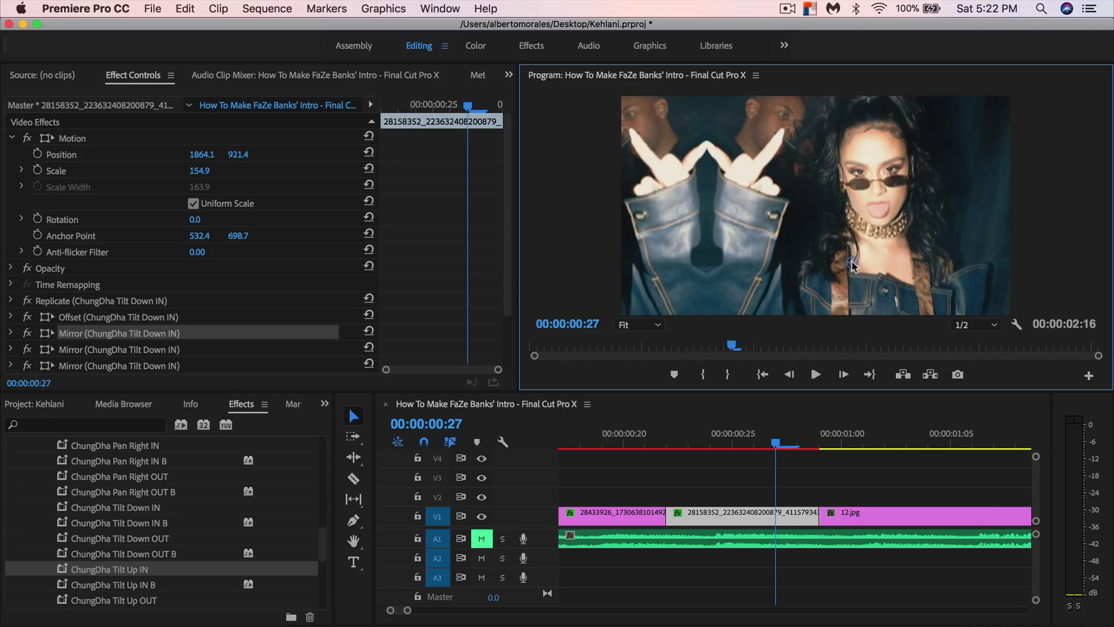
left_click(204, 174)
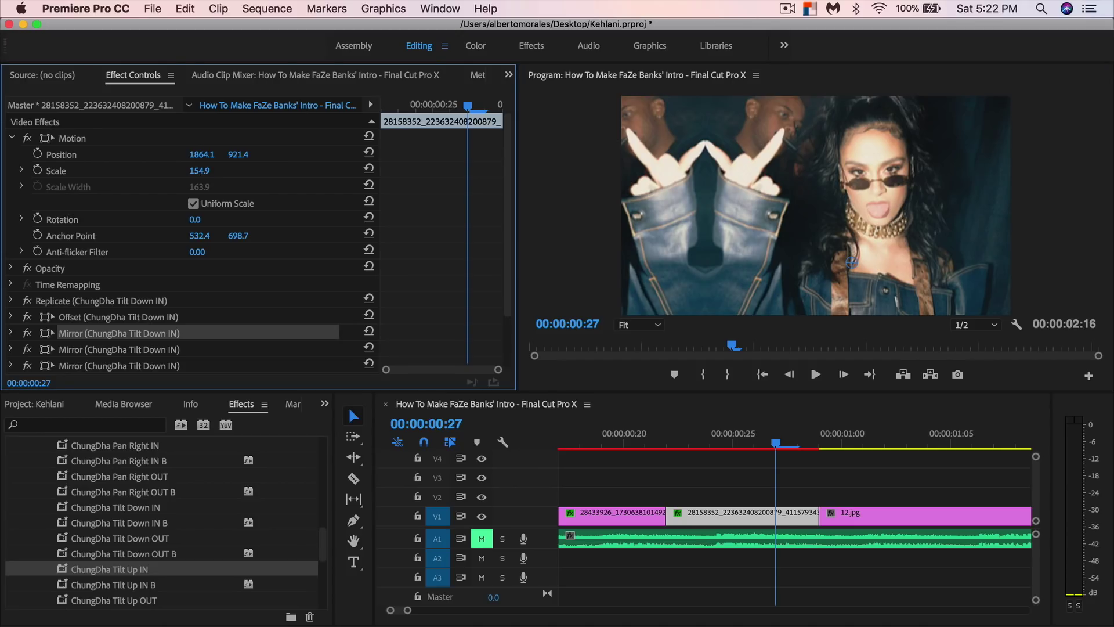
left_click_drag(199, 171, 309, 154)
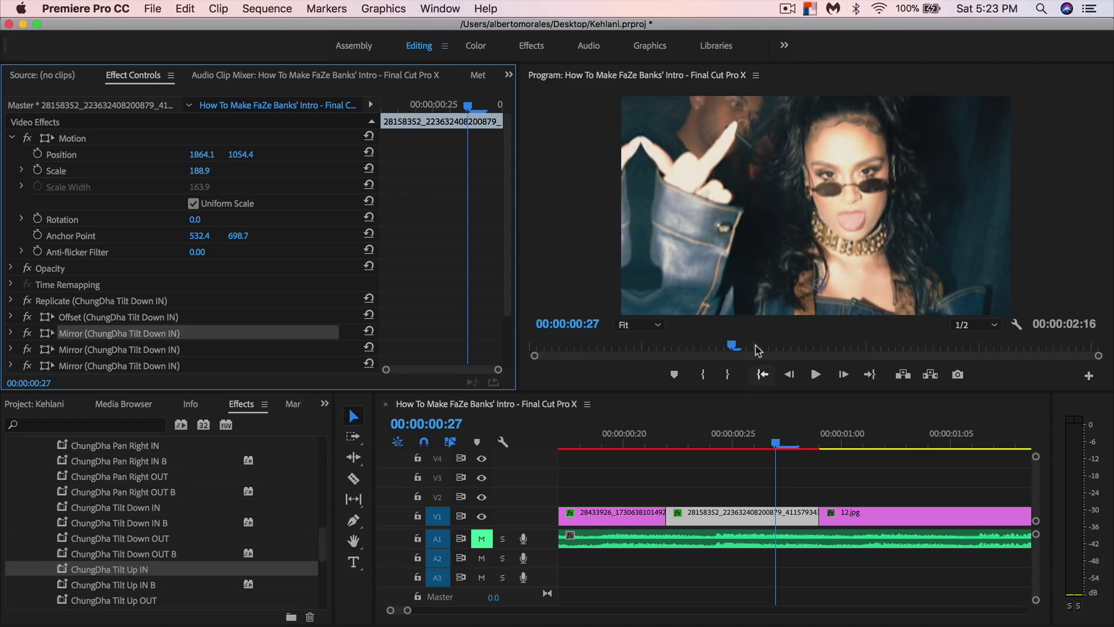
Copy the fourth photo clip on V1 and paste all its video attributes onto the 12.jpg clip.
scroll(832, 548, "right", 2)
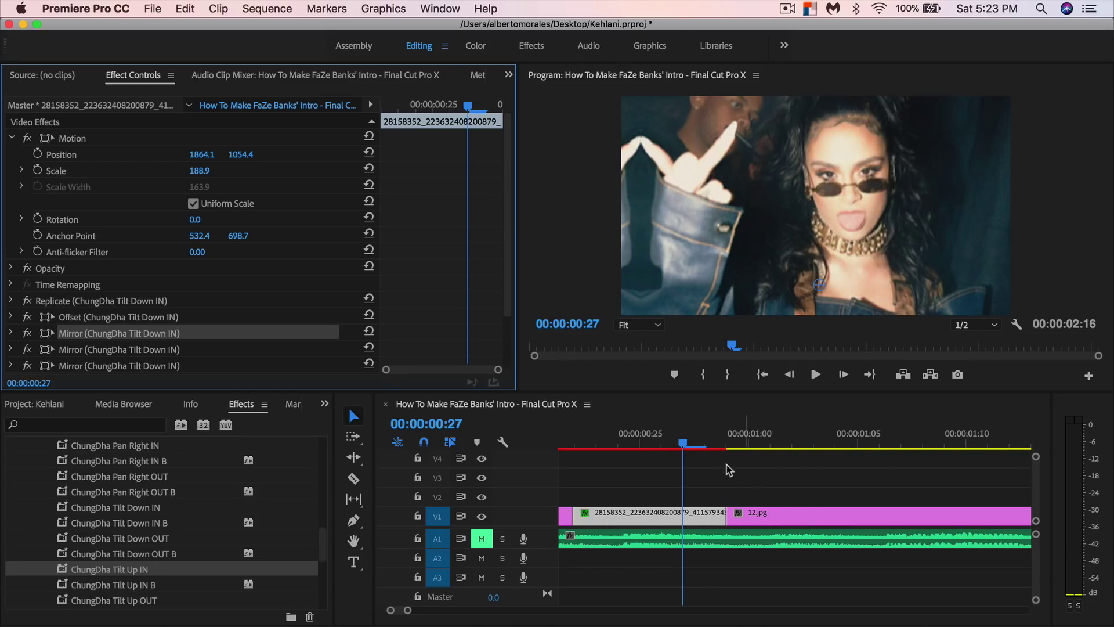
scroll(660, 534, "left", 1)
left_click(581, 513)
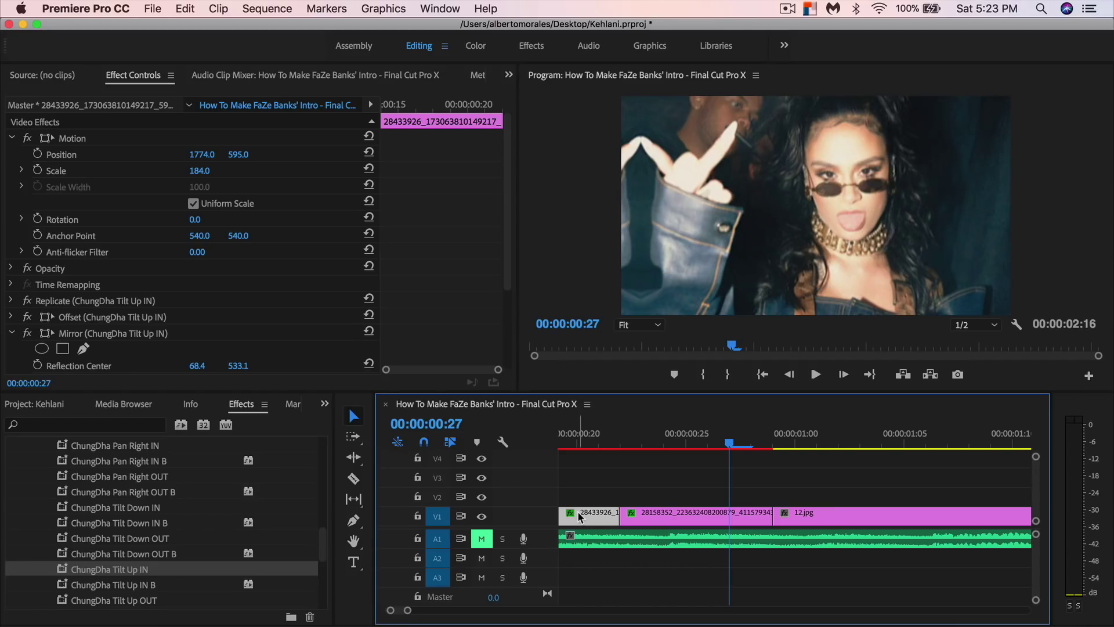
right_click(572, 514)
key("Escape")
right_click(601, 516)
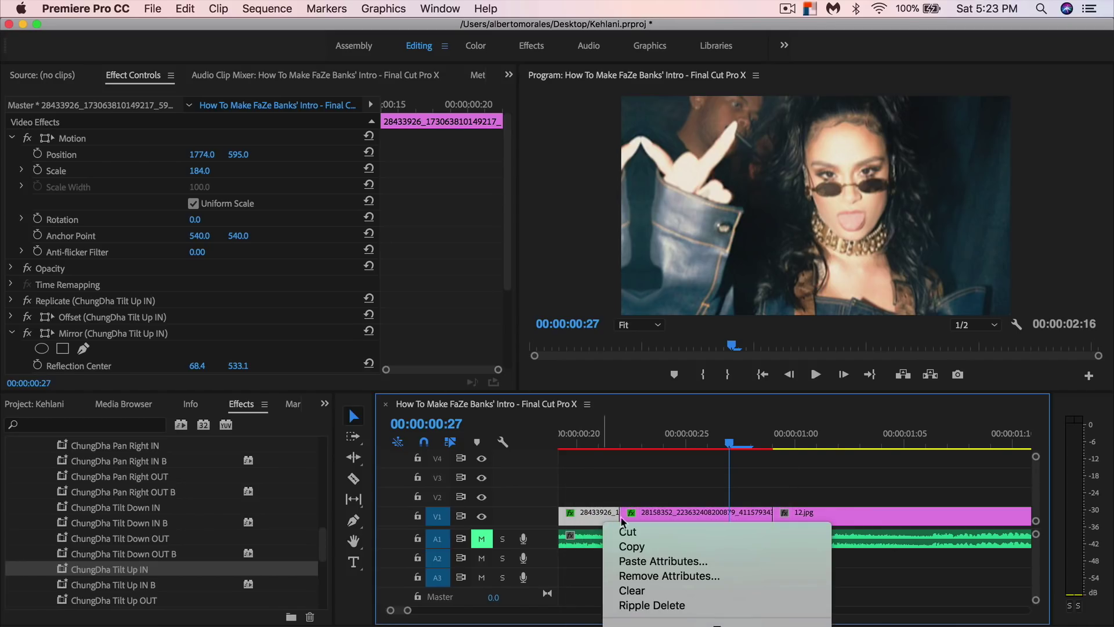
left_click(621, 546)
left_click(838, 513)
right_click(838, 514)
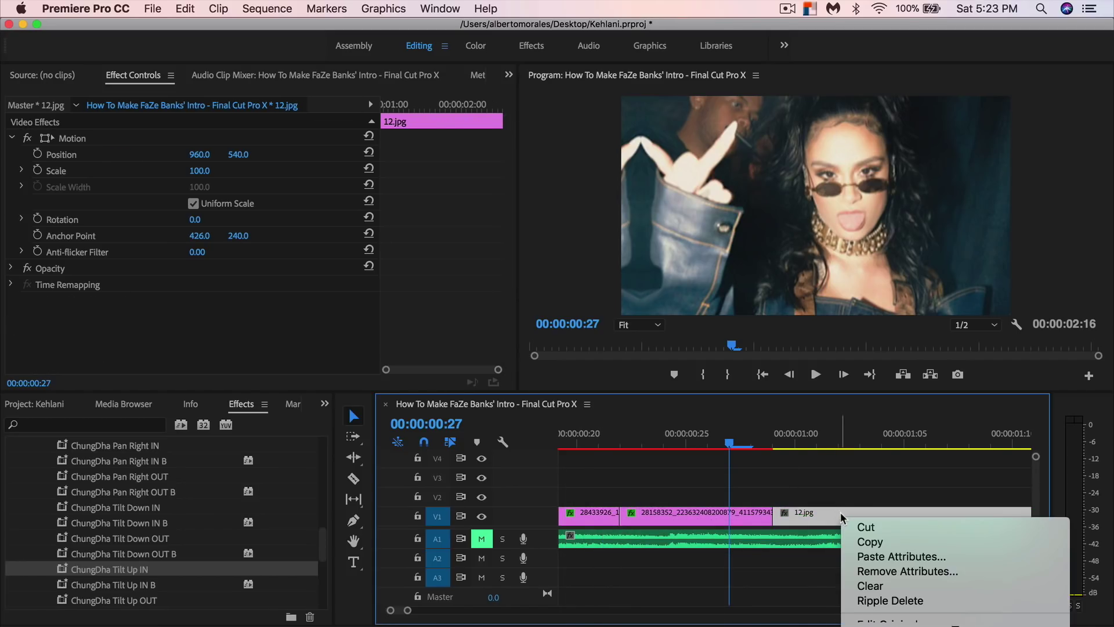
left_click(877, 557)
left_click(676, 583)
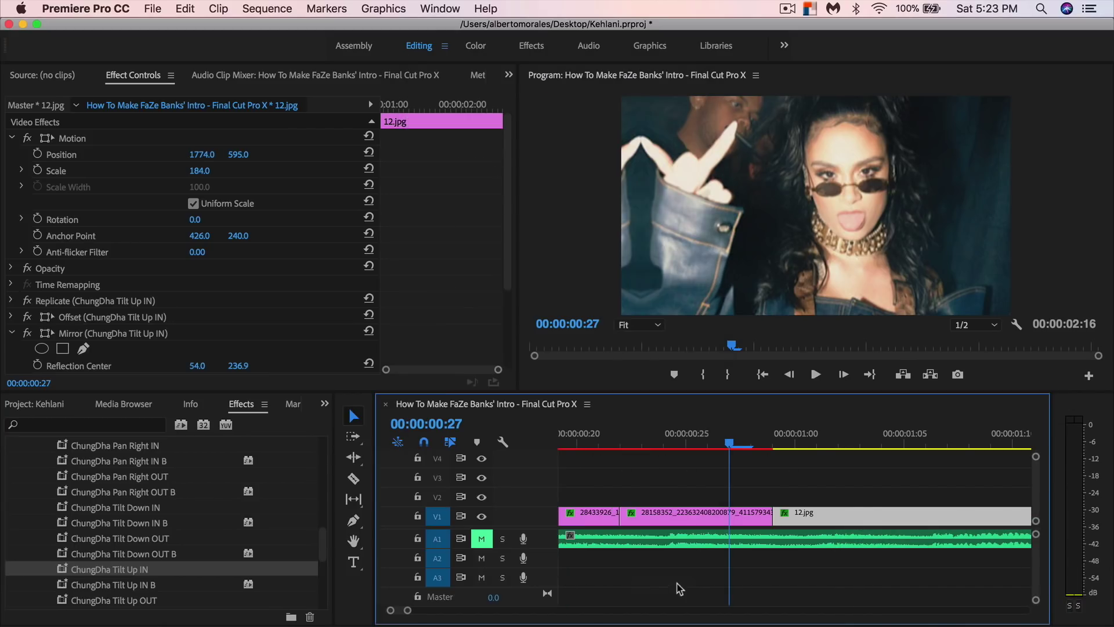
At 00:00:01:03, reset the 12.jpg clip's Motion scale to 100.0 and set its vertical position to 1478.0.
scroll(749, 517, "down", 3)
left_click_drag(645, 444, 728, 447)
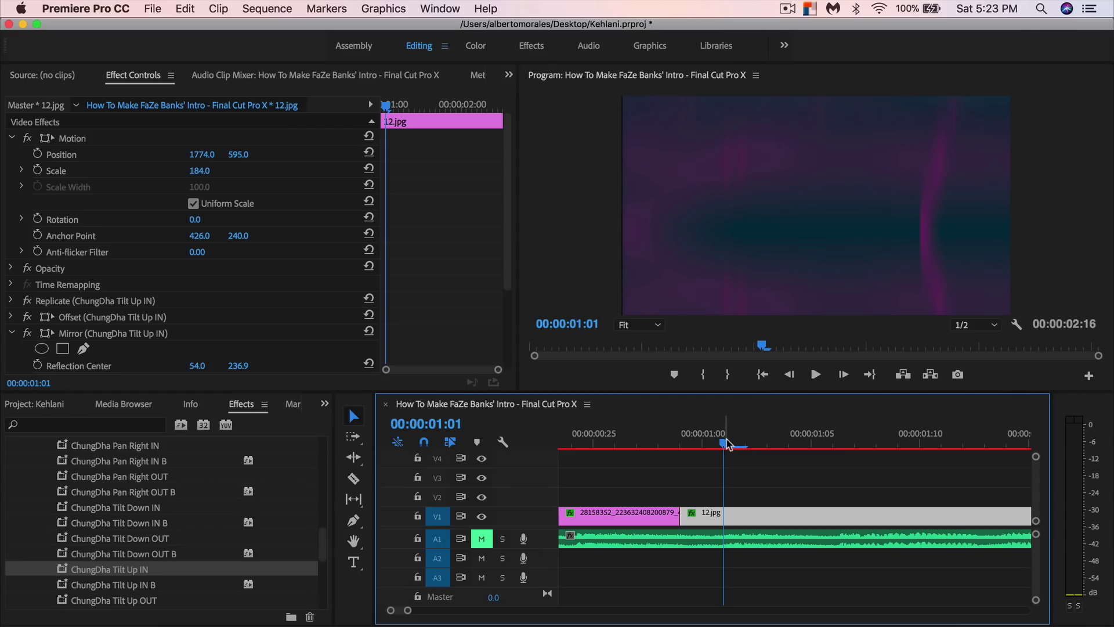
left_click(768, 444)
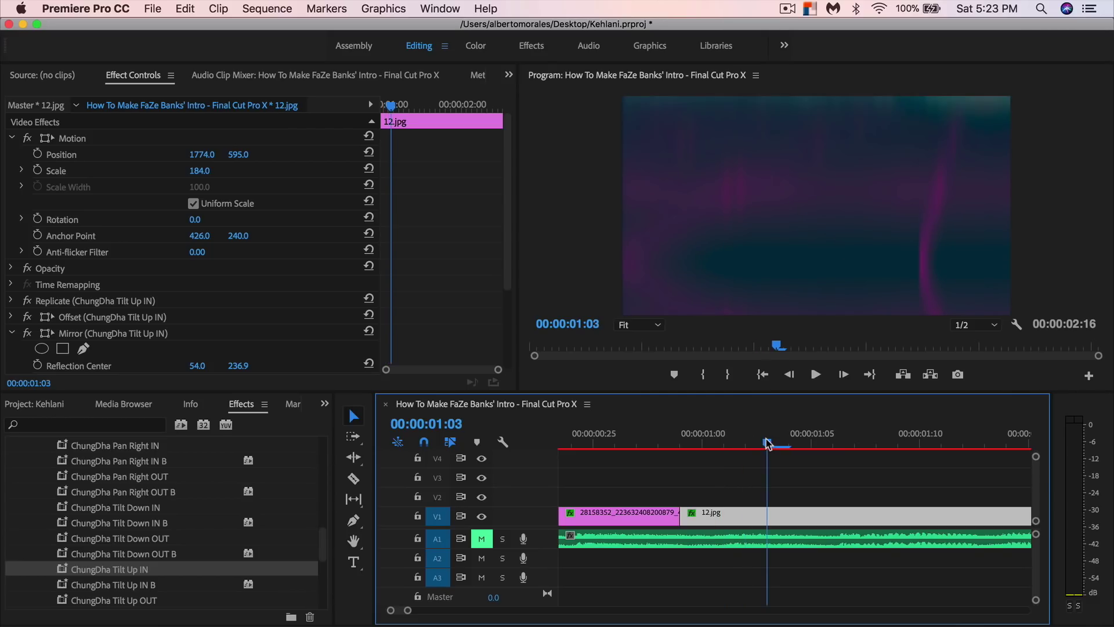
left_click(369, 169)
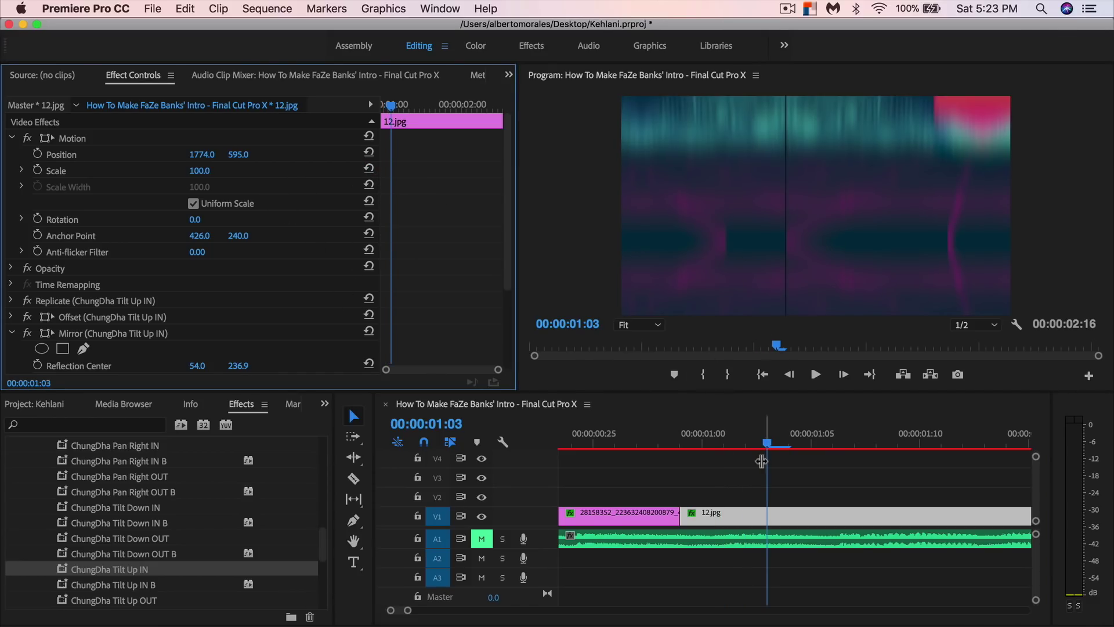
scroll(755, 496, "right", 3)
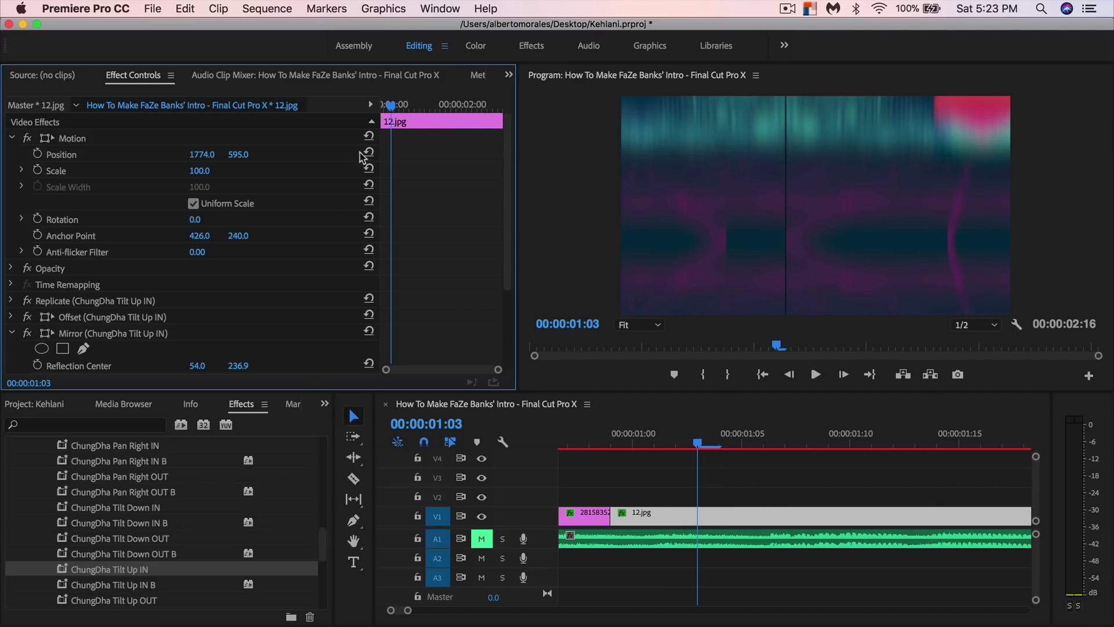
left_click_drag(238, 154, 314, 154)
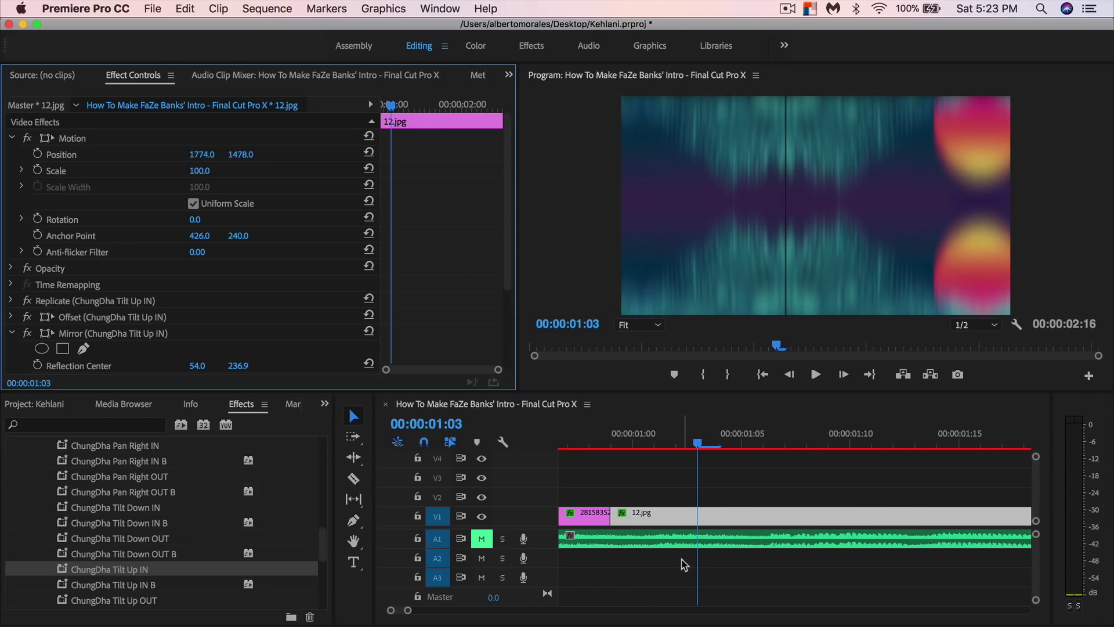
Zoom the timeline out until the end of the 12.jpg clip is in view.
key("minus")
key("minus")
key("minus")
key("minus")
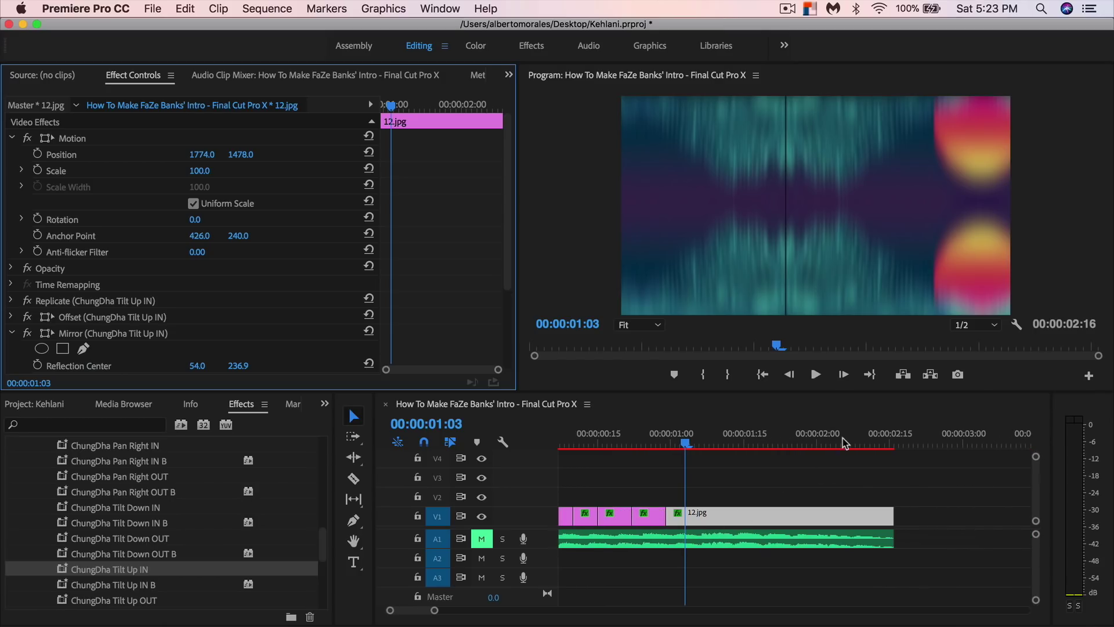
At 00:00:02:02, set the 12.jpg clip's Motion position to 969.0, 556.0 and its scale to 111.0.
left_click_drag(844, 444, 828, 444)
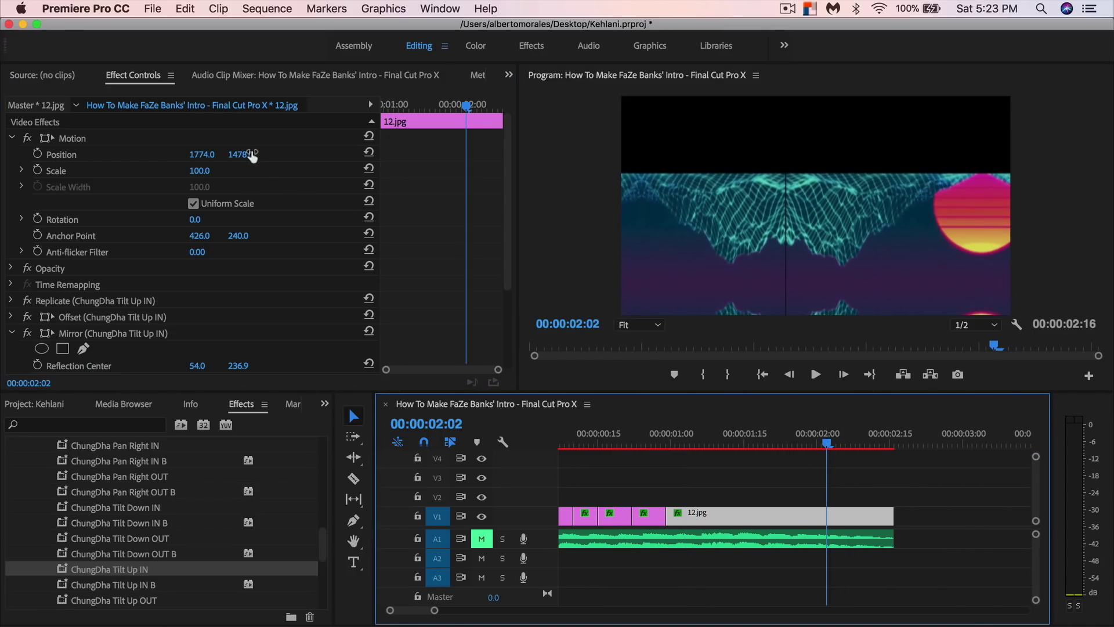
left_click_drag(251, 155, 103, 162)
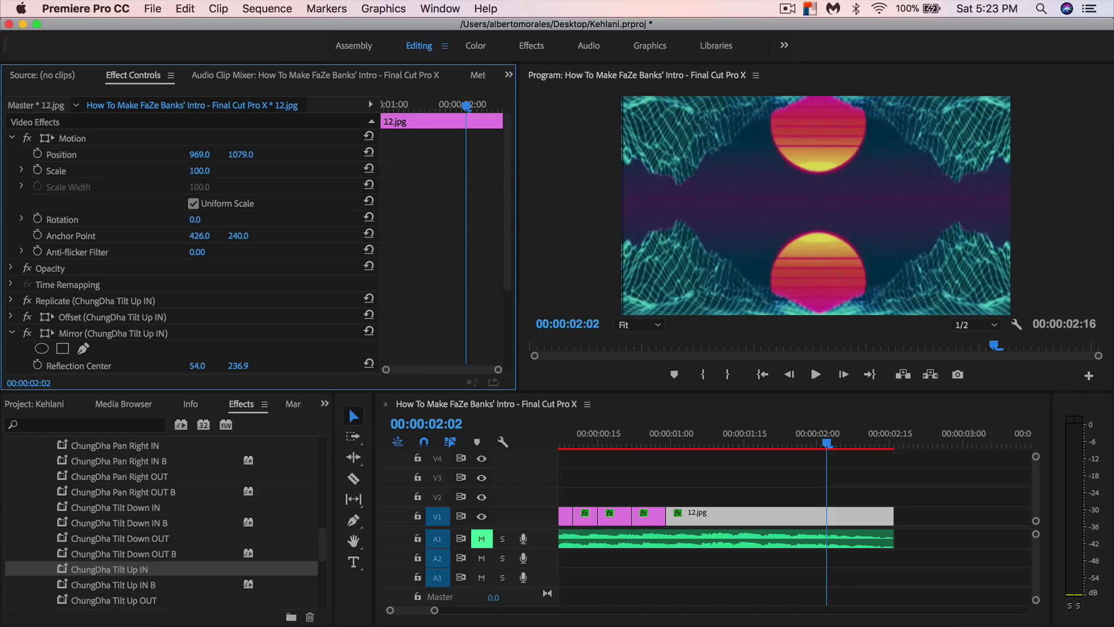
left_click_drag(199, 171, 171, 155)
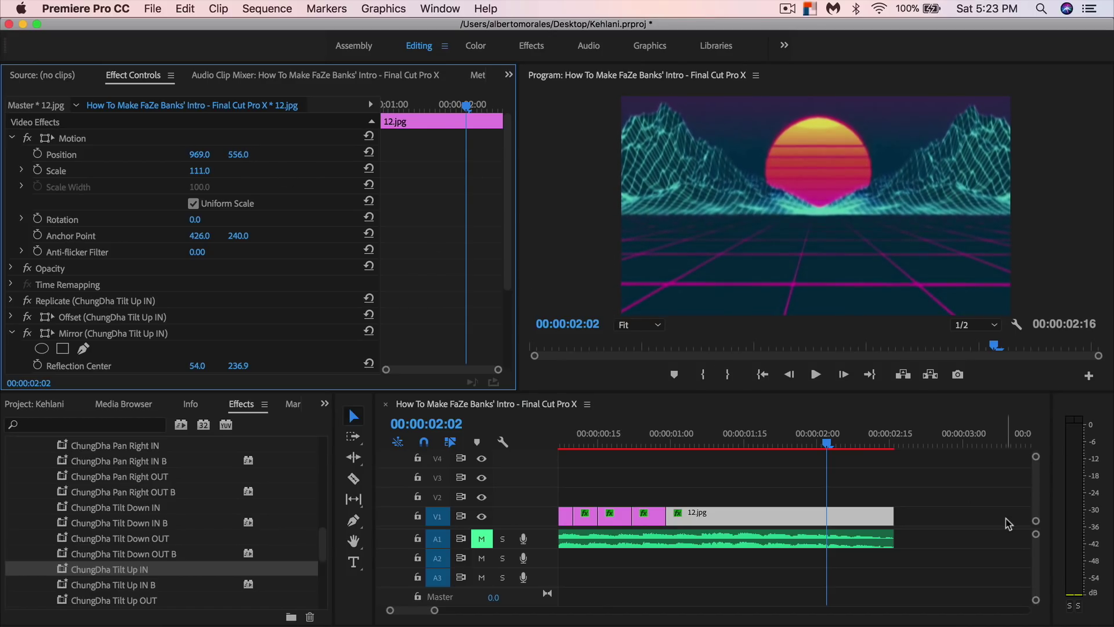
left_click_drag(827, 444, 696, 458)
scroll(711, 488, "left", 2)
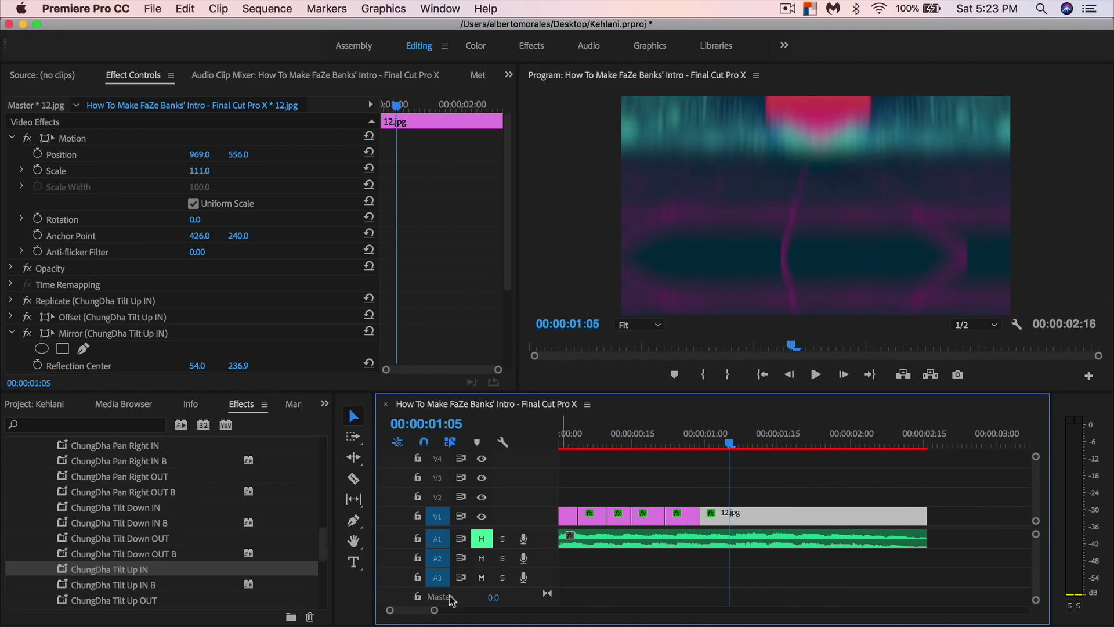
Place the Asset 1.png title from the project on V2 above the photo clips, starting at 00:00:00:00.
left_click(573, 443)
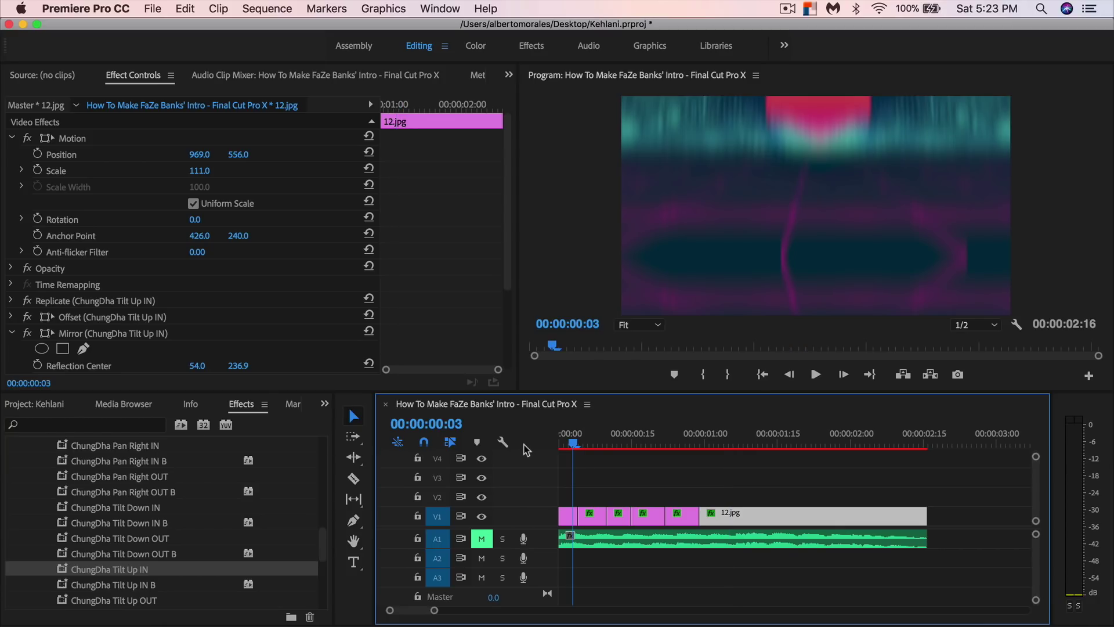
left_click_drag(604, 444, 430, 445)
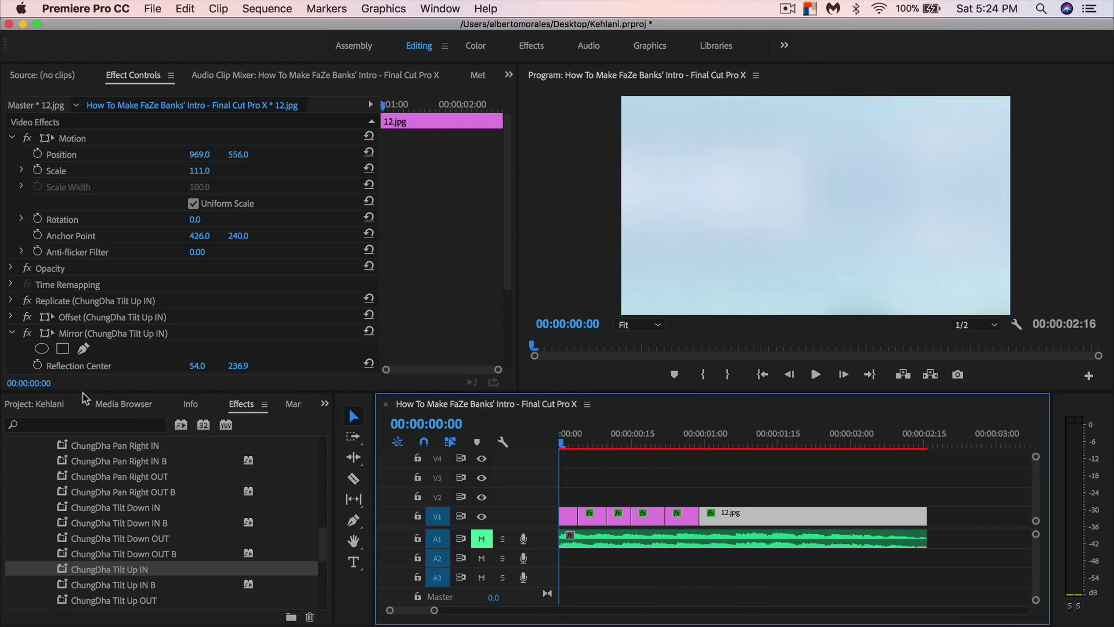
left_click(38, 405)
scroll(180, 517, "down", 5)
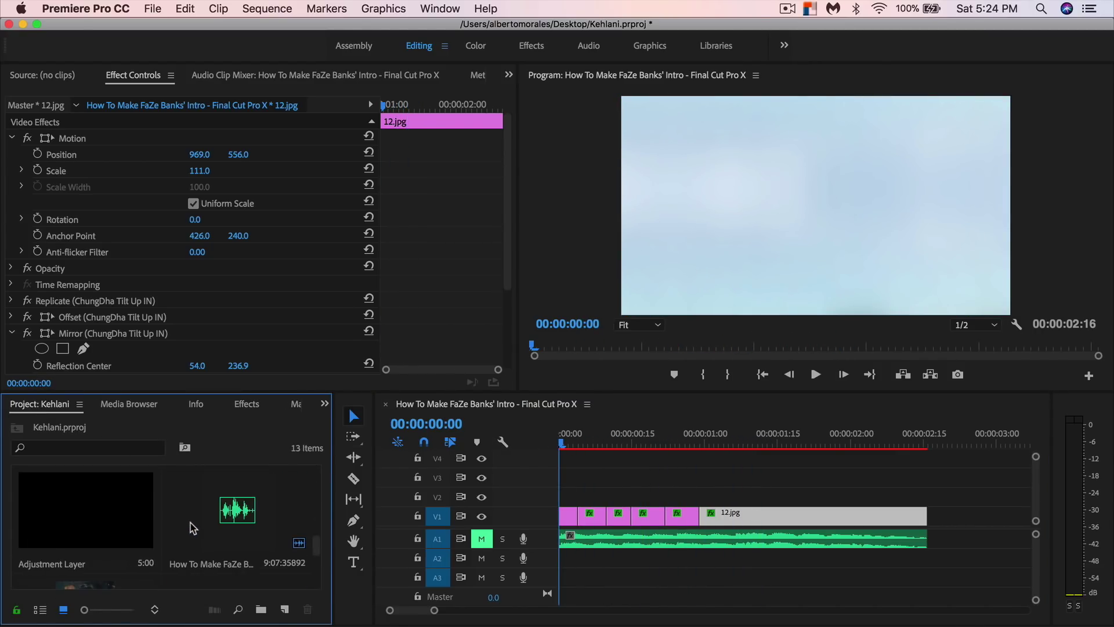
scroll(238, 551, "up", 2)
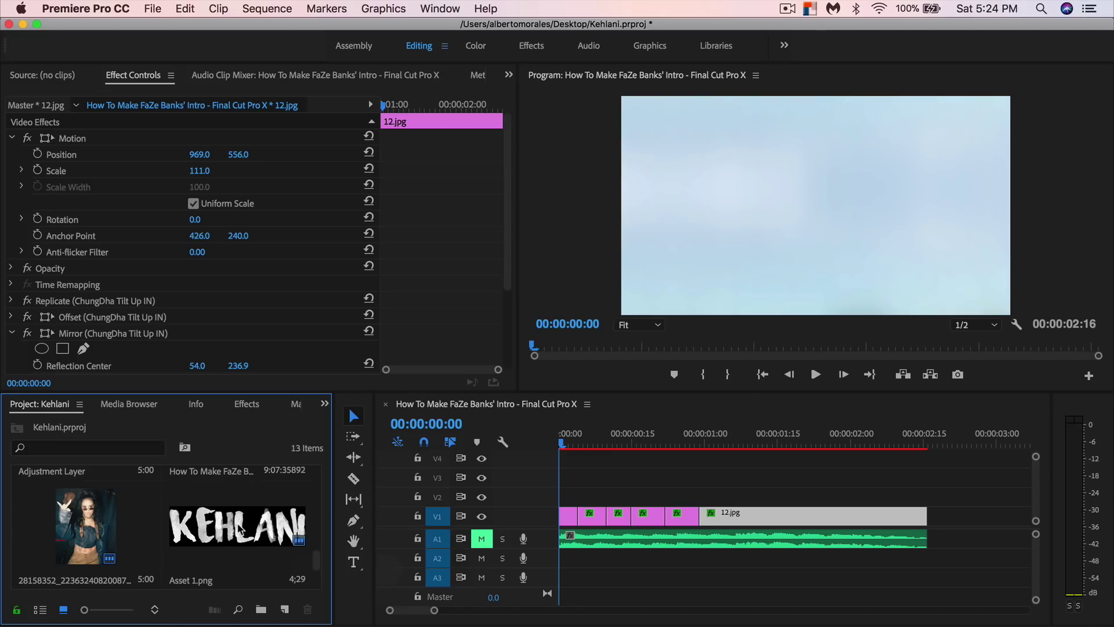
left_click_drag(241, 529, 603, 446)
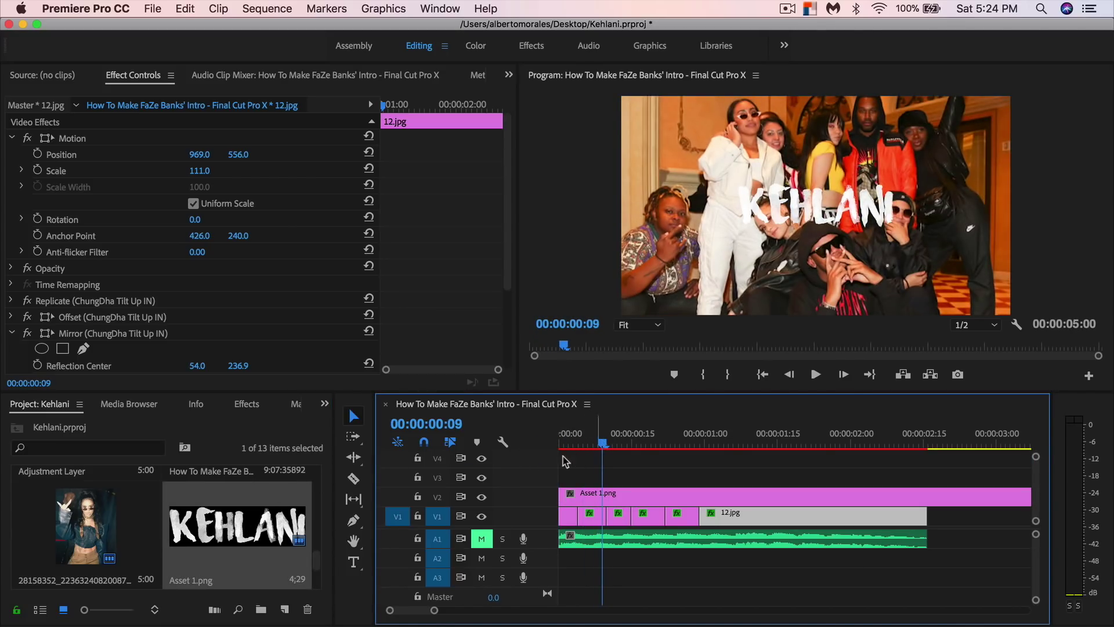
scroll(253, 501, "up", 5)
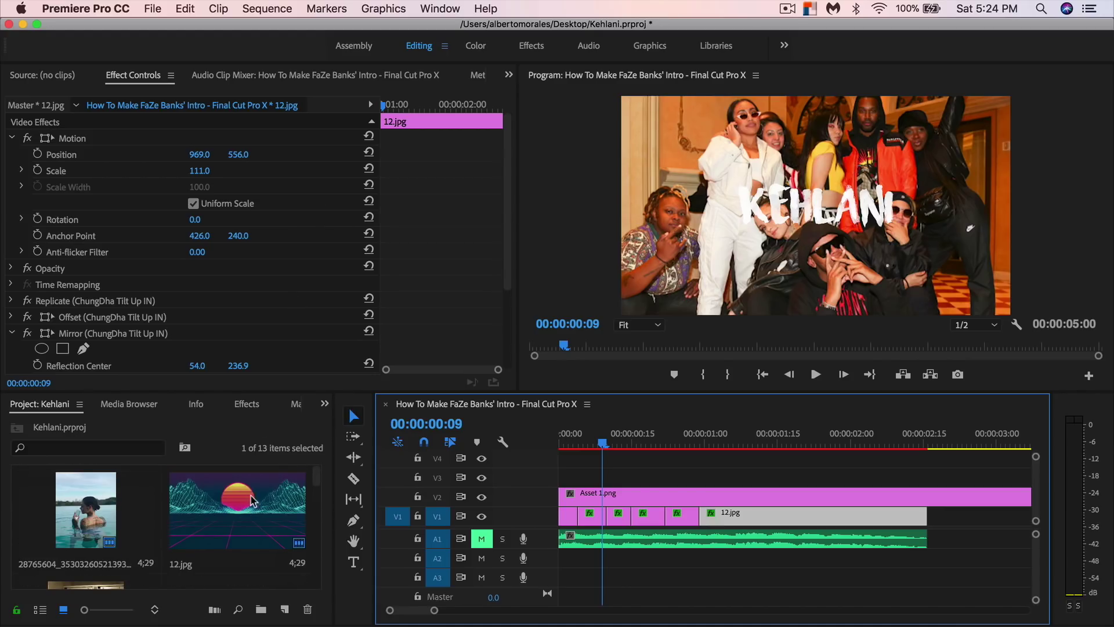
Cut the Asset 1.png clip at 00:00:02:16, where 12.jpg ends, and delete the remainder.
left_click_drag(604, 446, 927, 447)
left_click(621, 493)
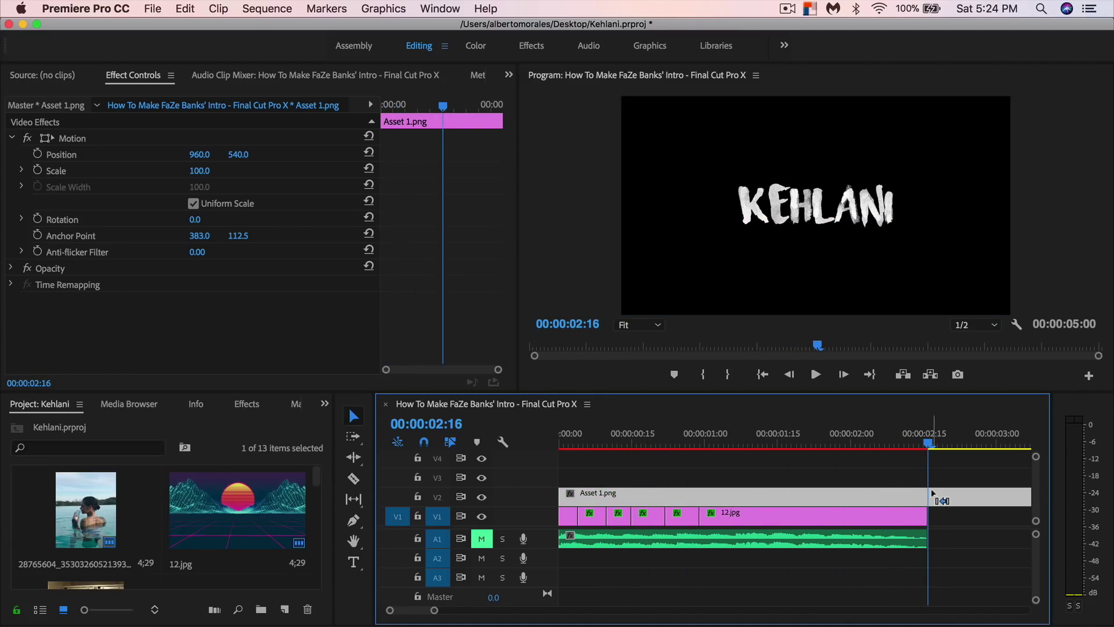
key("super+k")
left_click(932, 495)
key("Delete")
Apply the Handheld Camera - Small Camcorder preset from Jarle's Deadpool Handheld Camera Presets to the Asset 1.png clip.
left_click_drag(927, 448, 622, 444)
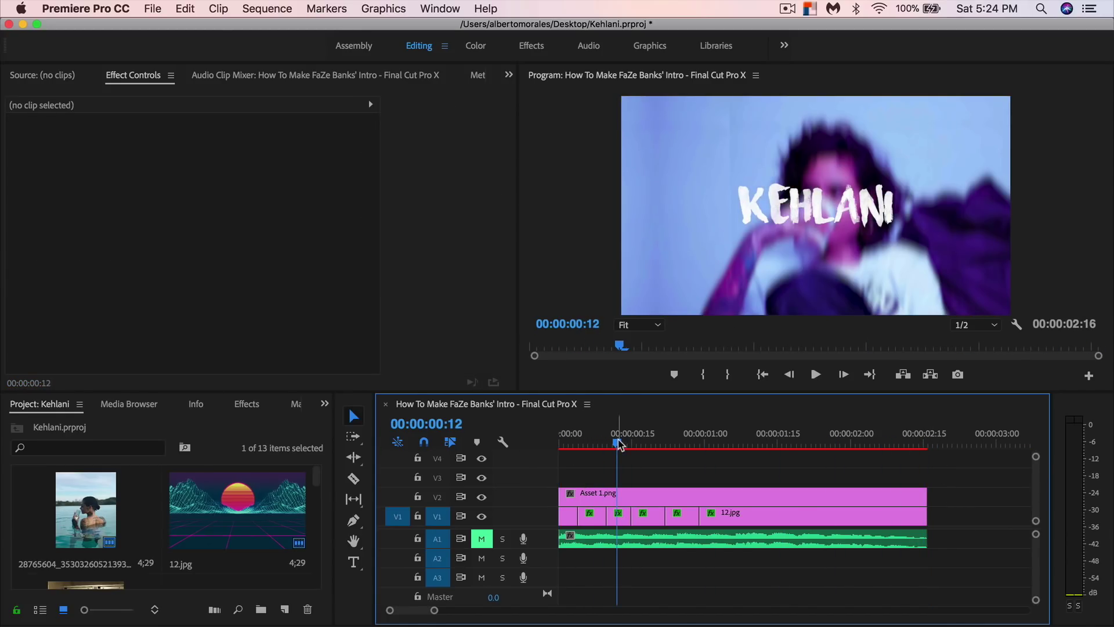
left_click(633, 493)
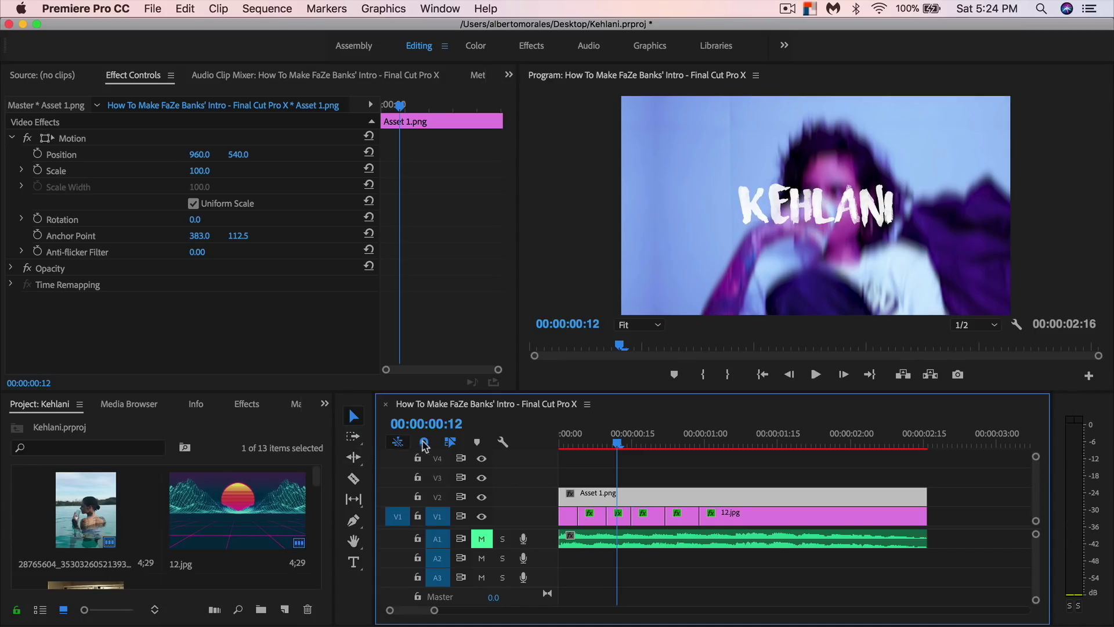
left_click(247, 404)
scroll(180, 471, "up", 15)
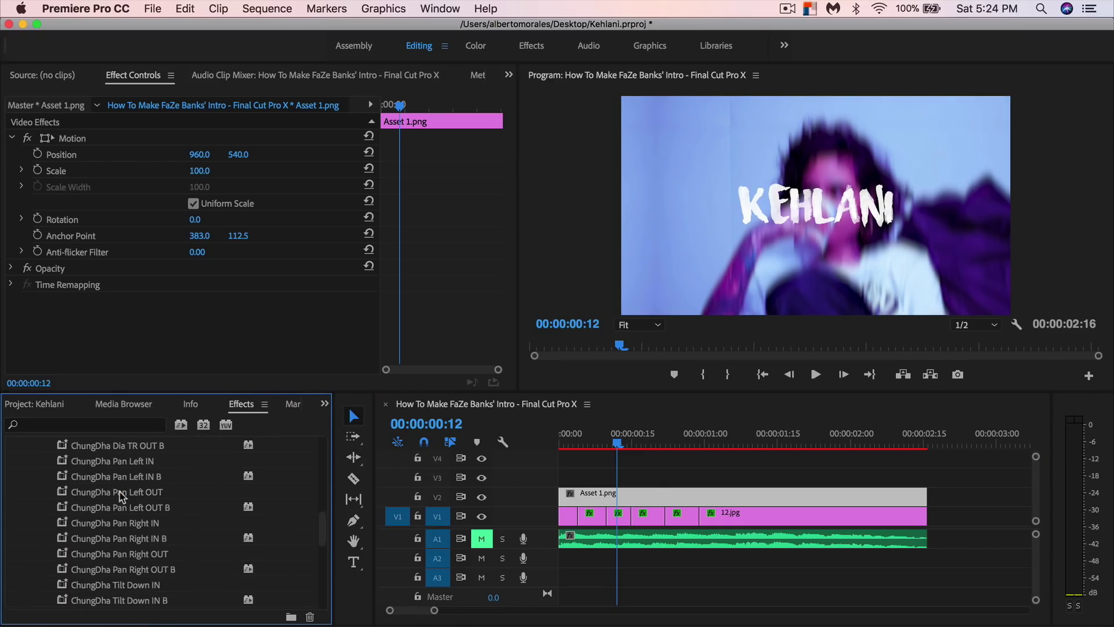
left_click(19, 477)
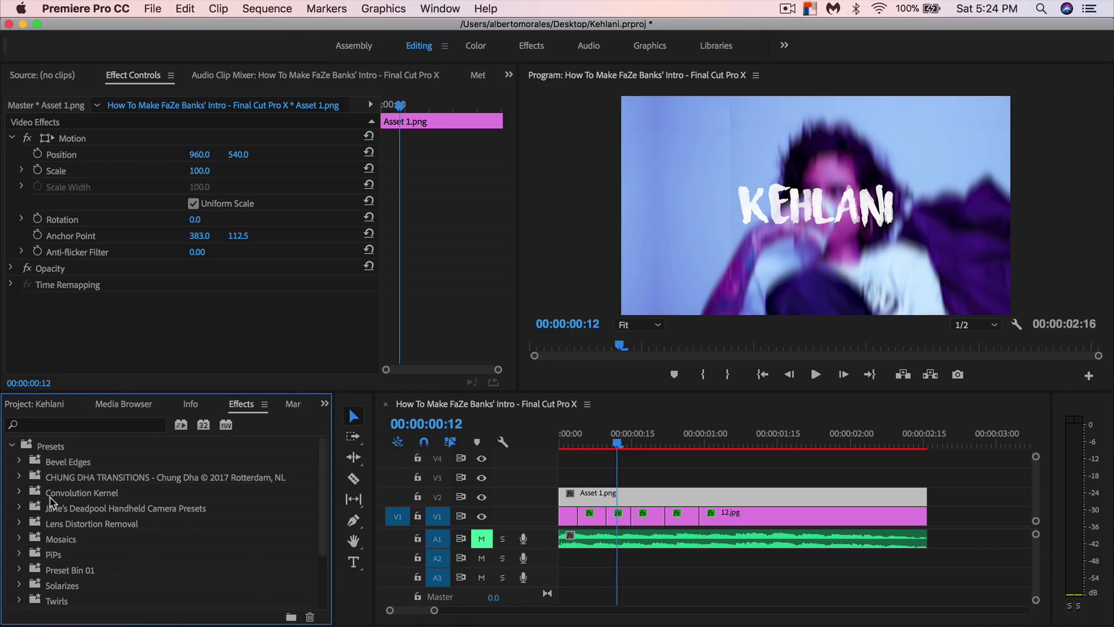
left_click(81, 510)
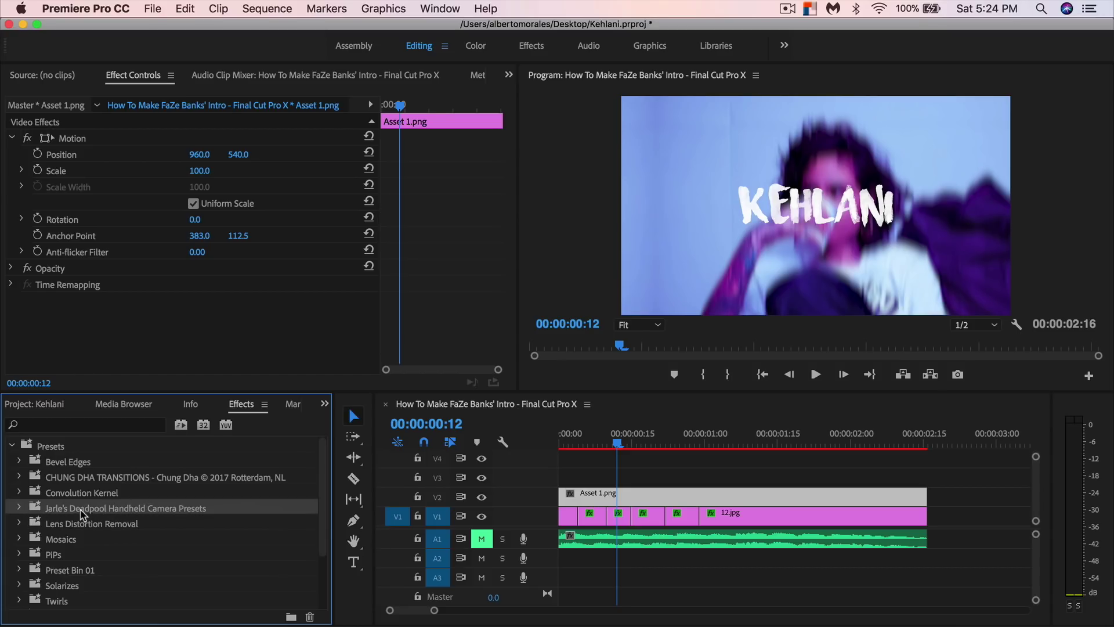
left_click(19, 508)
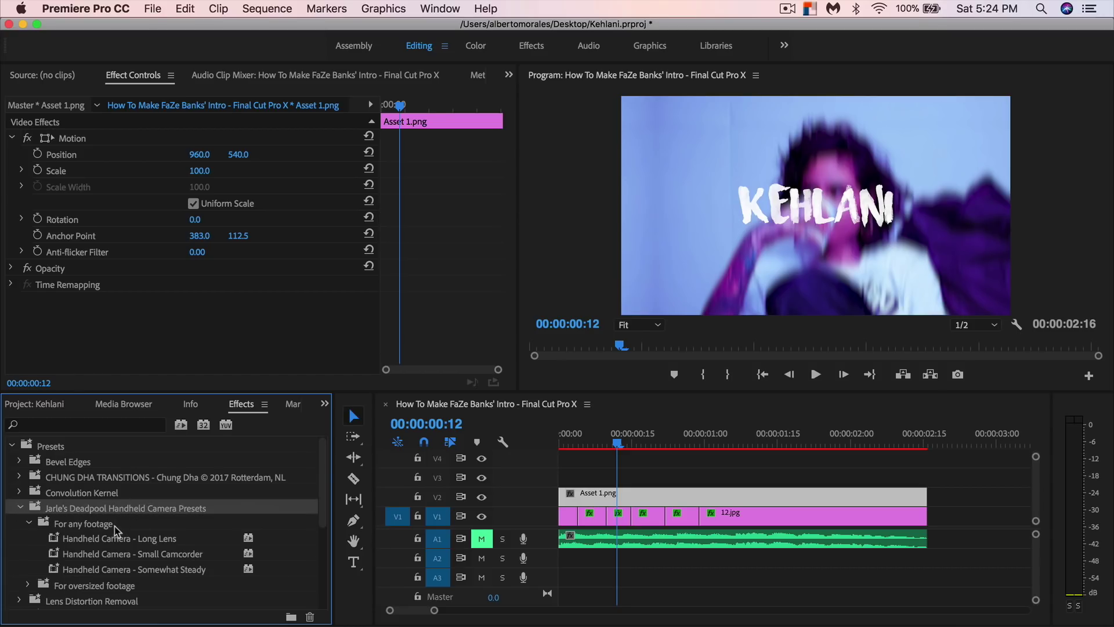
scroll(133, 543, "down", 2)
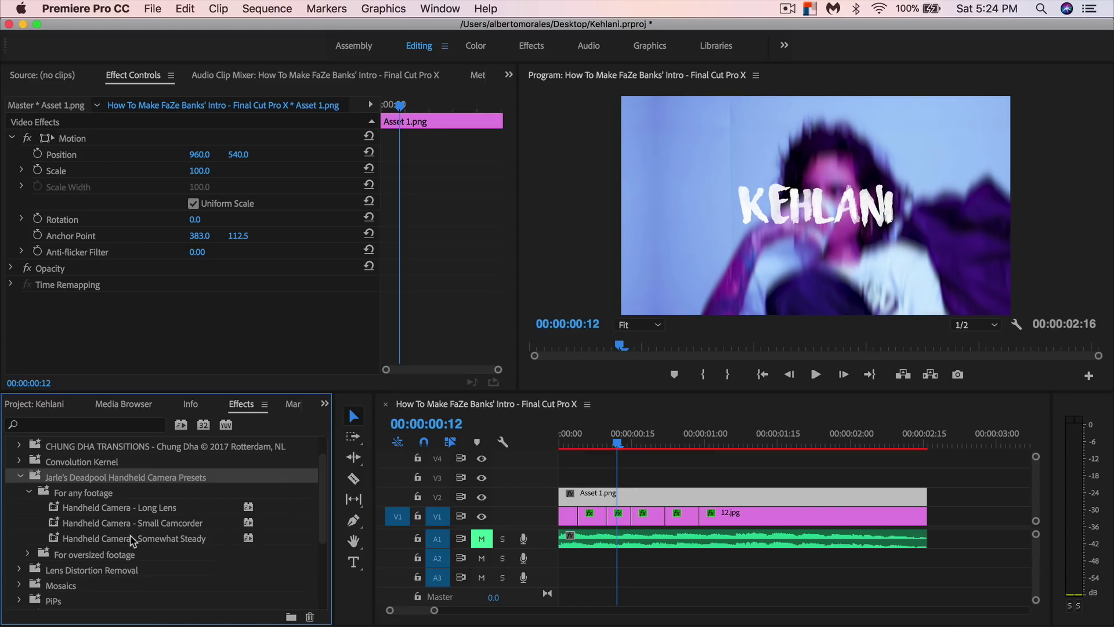
left_click(28, 492)
left_click(83, 494)
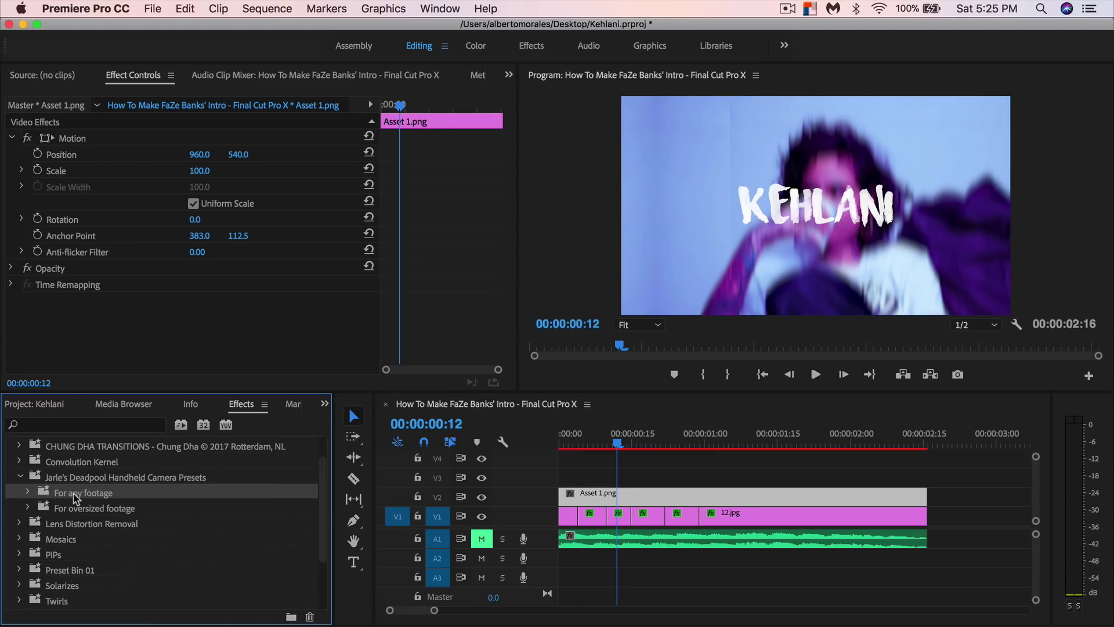
left_click(81, 510)
left_click(27, 494)
left_click(28, 493)
left_click(116, 524)
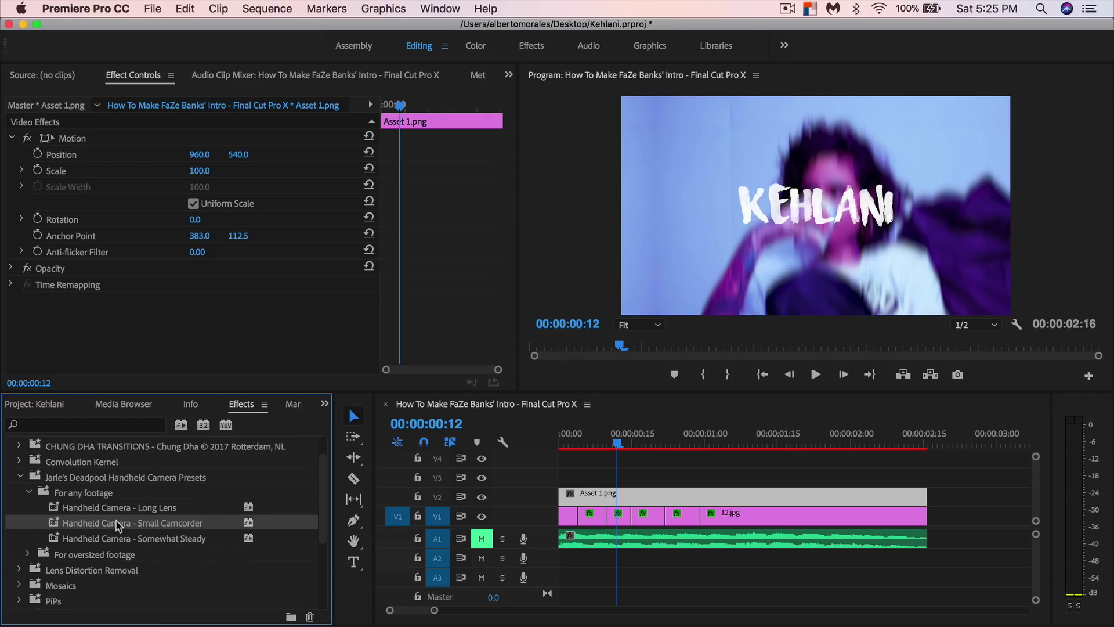
left_click_drag(116, 524, 662, 500)
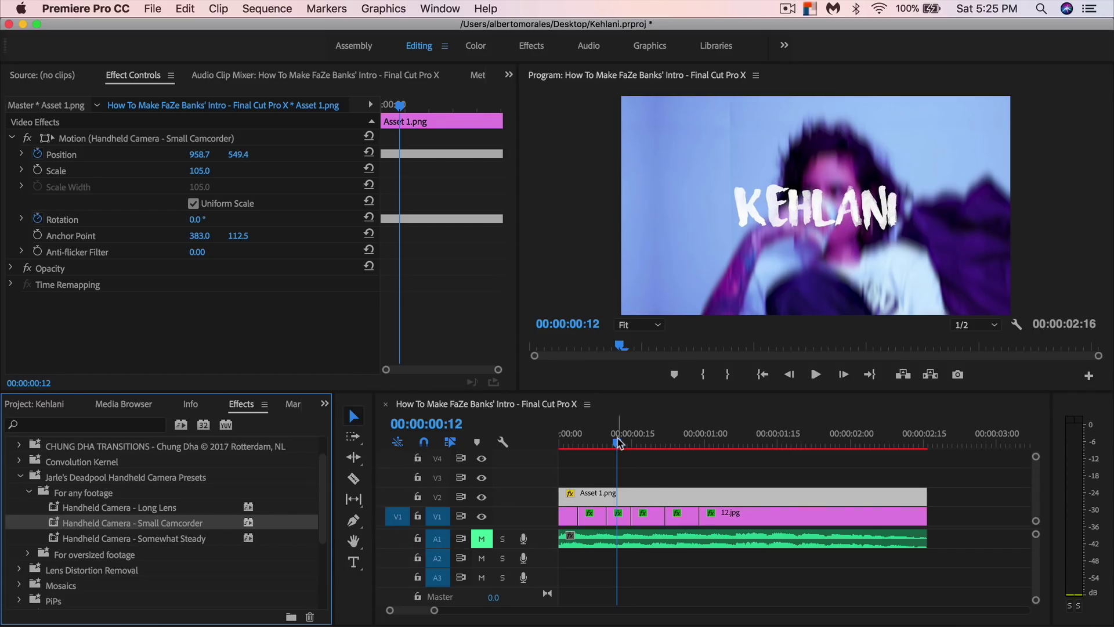
left_click_drag(619, 443, 495, 368)
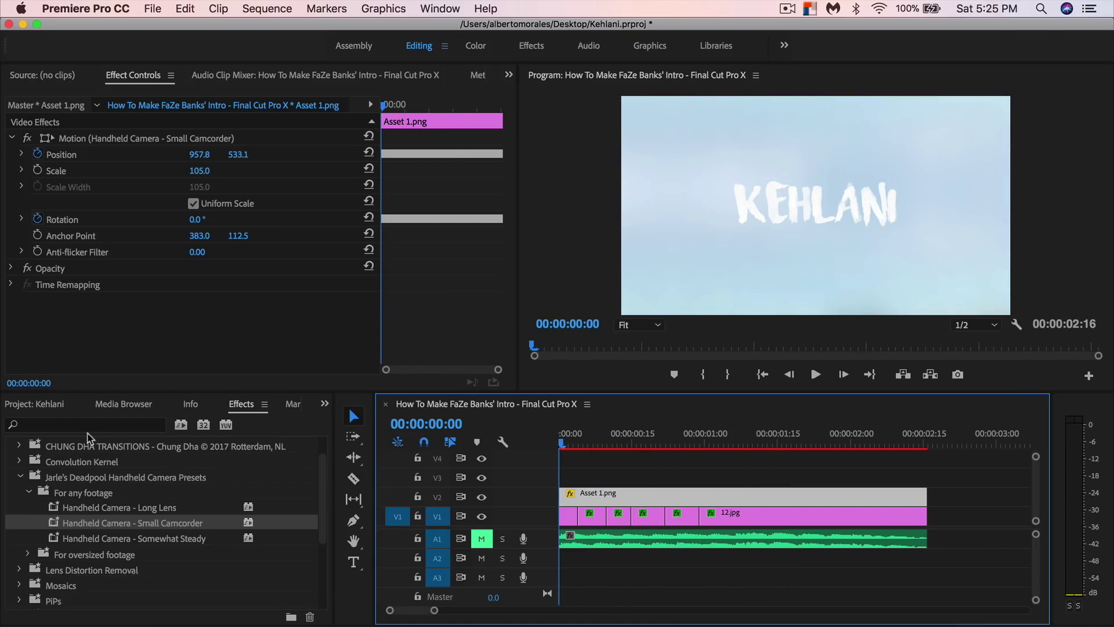
Collapse the opened preset folders and duplicate the Asset 1.png clip onto V3 and V4.
left_click(21, 477)
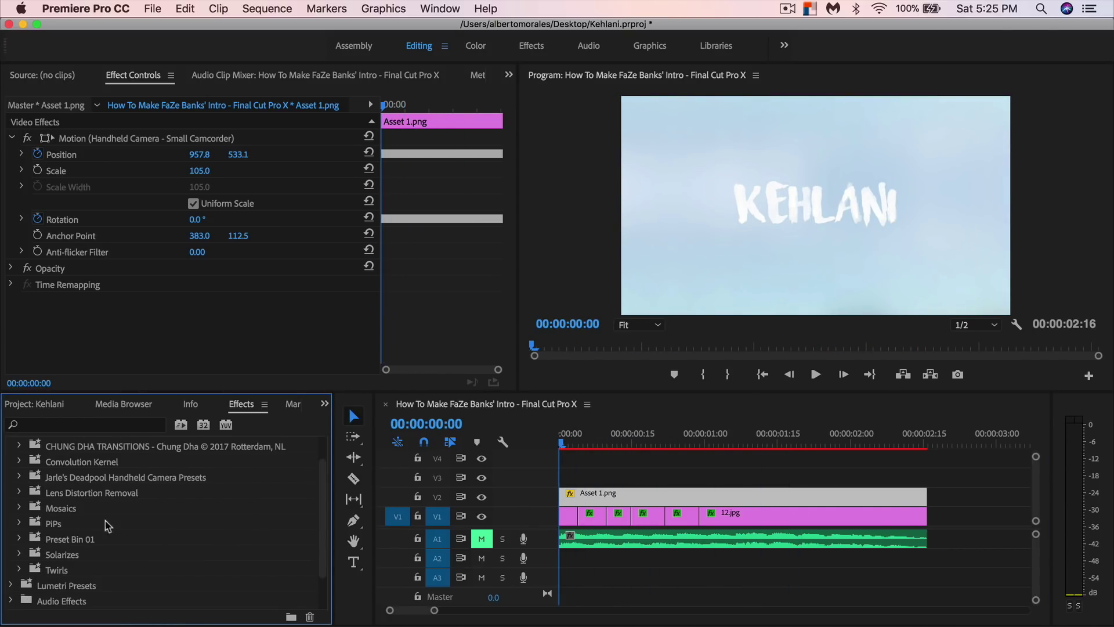
scroll(114, 526, "up", 2)
left_click(20, 478)
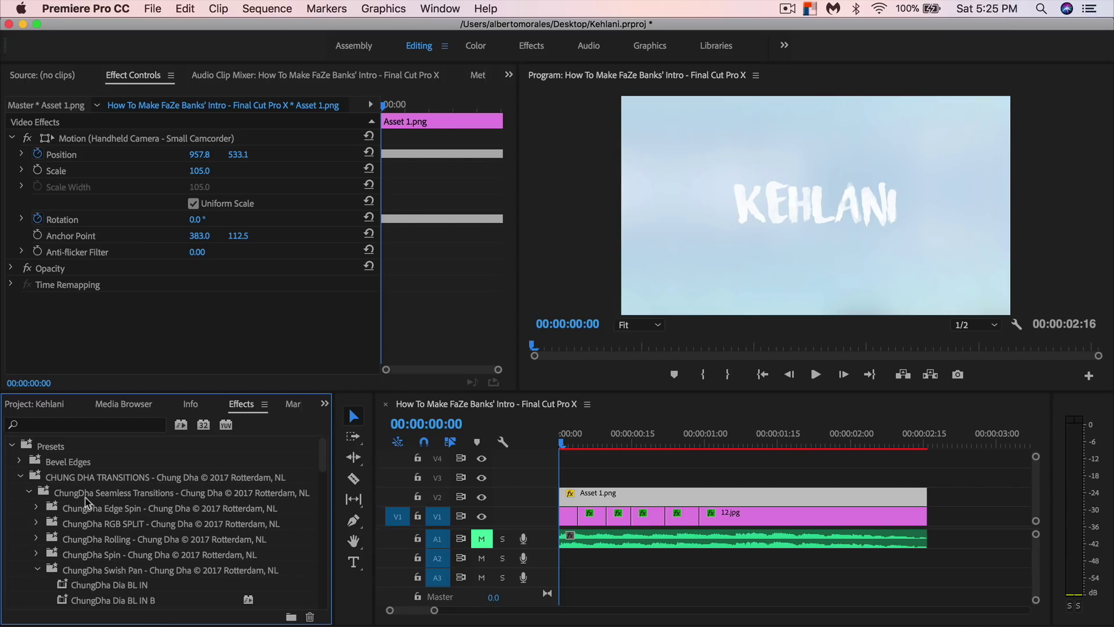
left_click(37, 569)
left_click(603, 500)
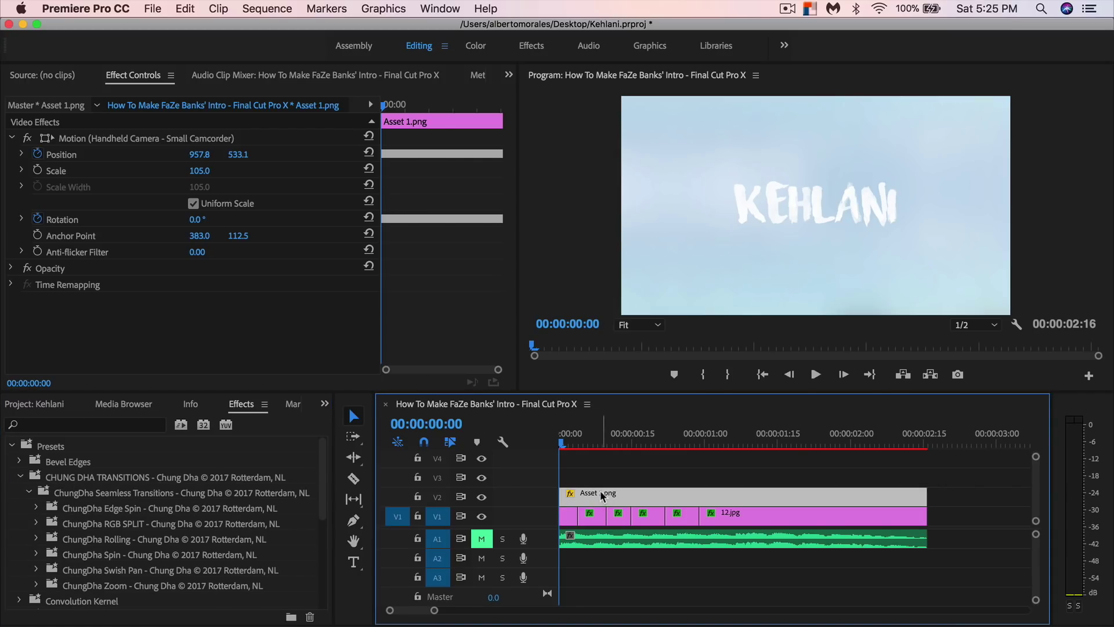
left_click_drag(598, 501, 618, 469)
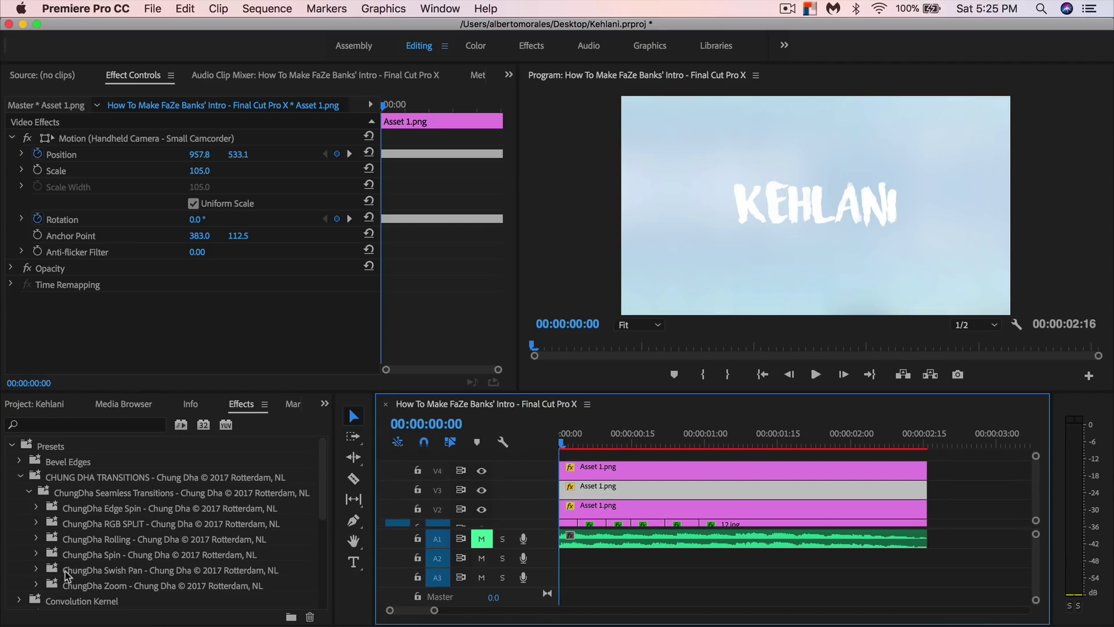
Apply the ChungDha RGB Split TOP, MID and BOT presets to the Asset 1.png clips on V4, V3 and V2 respectively.
scroll(70, 575, "down", 1)
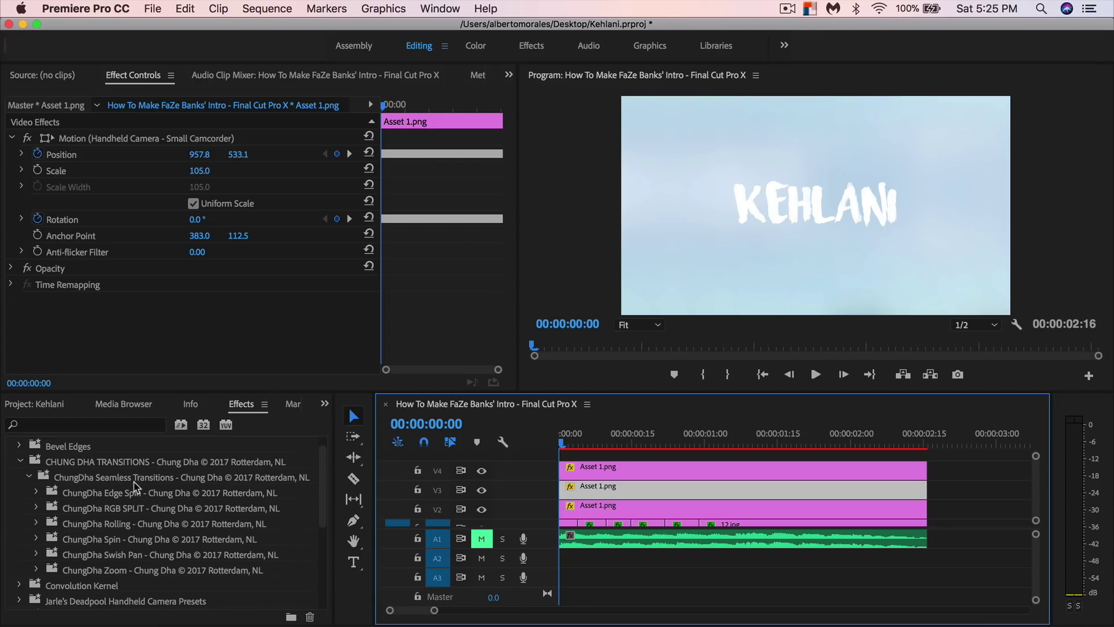
left_click(29, 478)
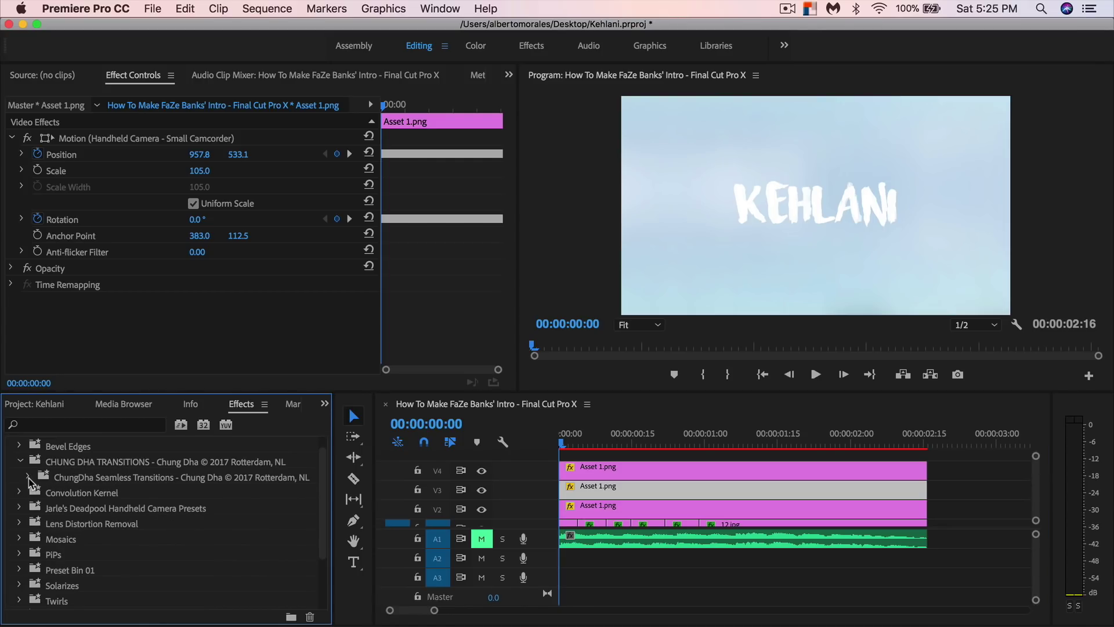
left_click(28, 478)
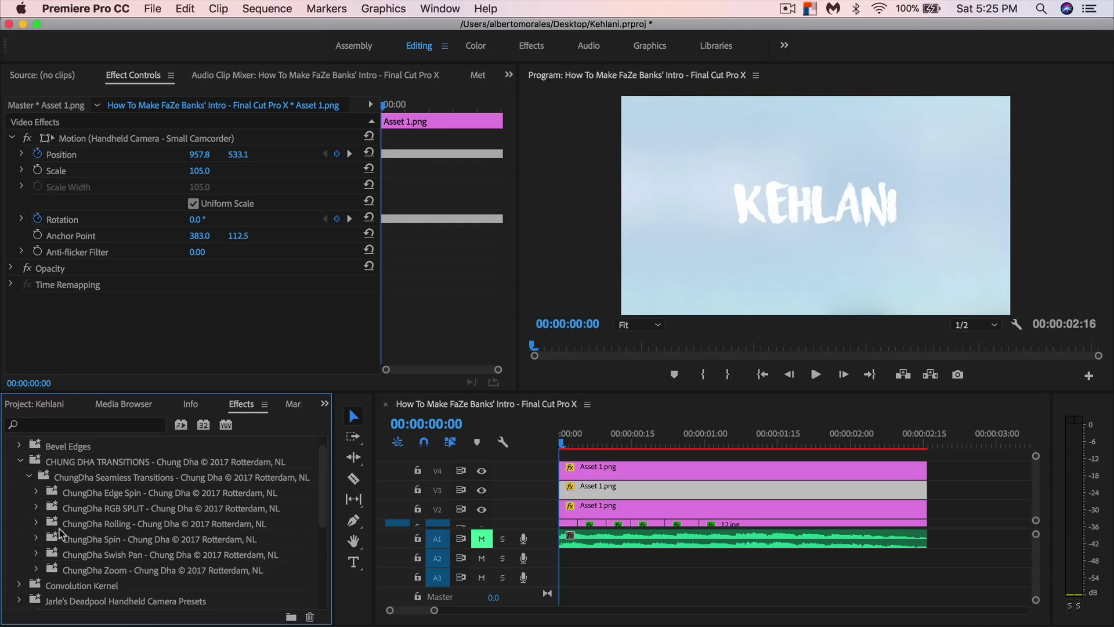
left_click(37, 508)
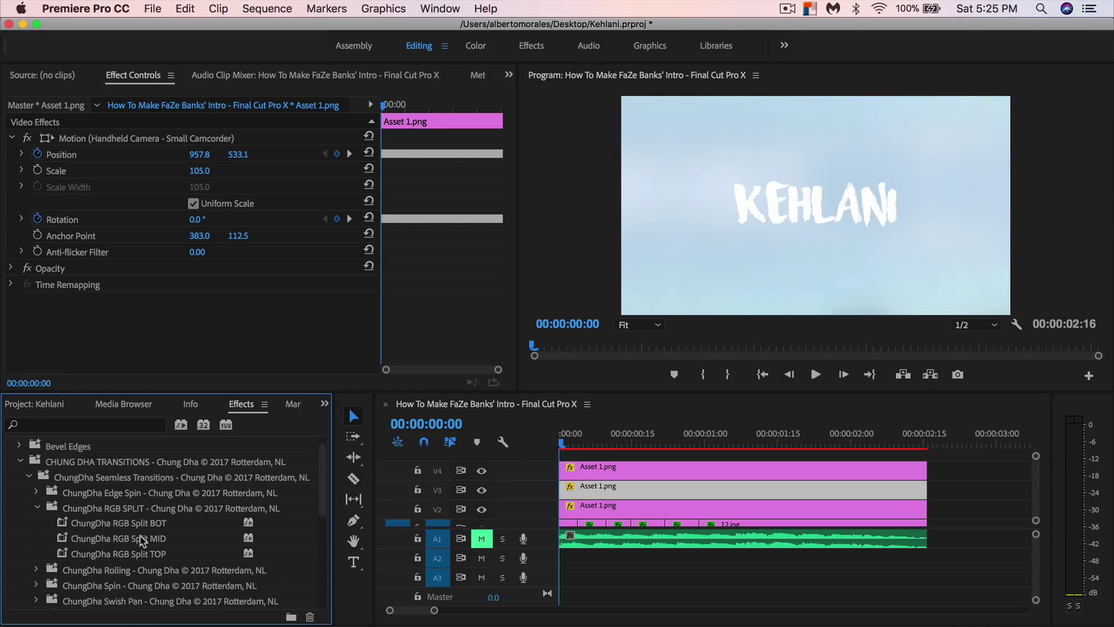
mouse_move(146, 539)
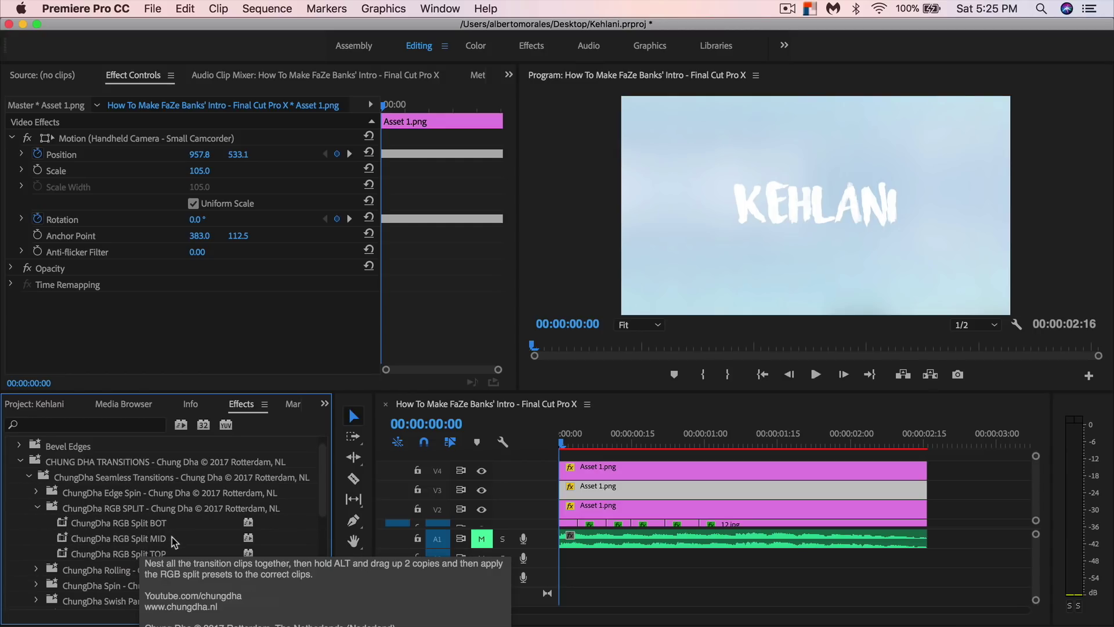
left_click_drag(165, 554, 592, 468)
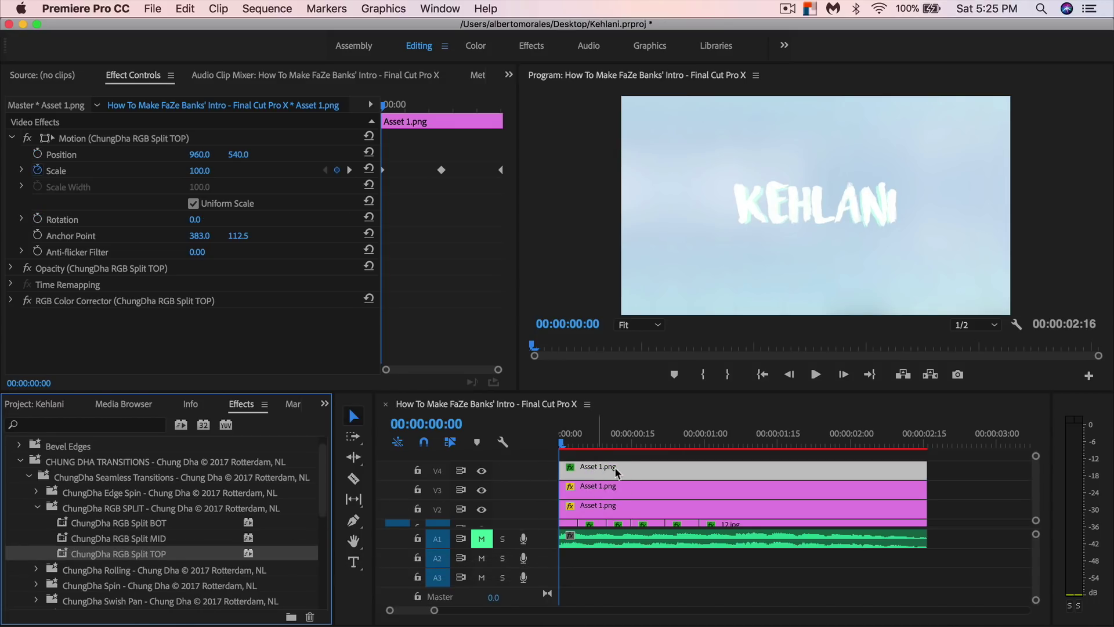
left_click_drag(155, 539, 671, 507)
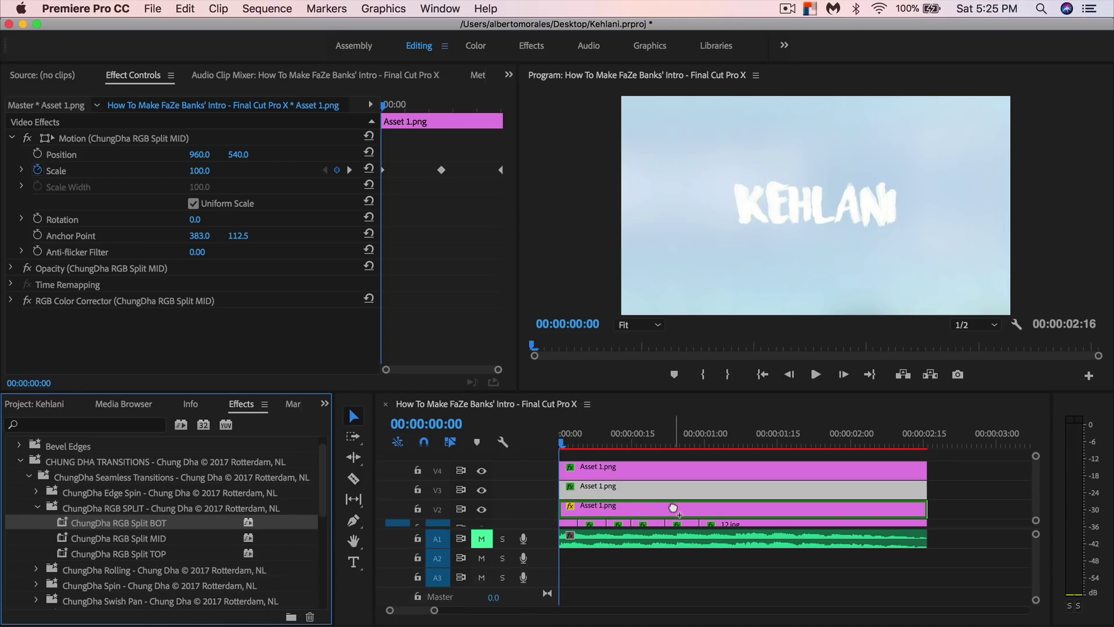
left_click_drag(572, 444, 534, 451)
Nest the three Asset 1.png clips on V2, V3 and V4 into one sequence named Title.
left_click_drag(961, 510, 857, 472)
right_click(727, 465)
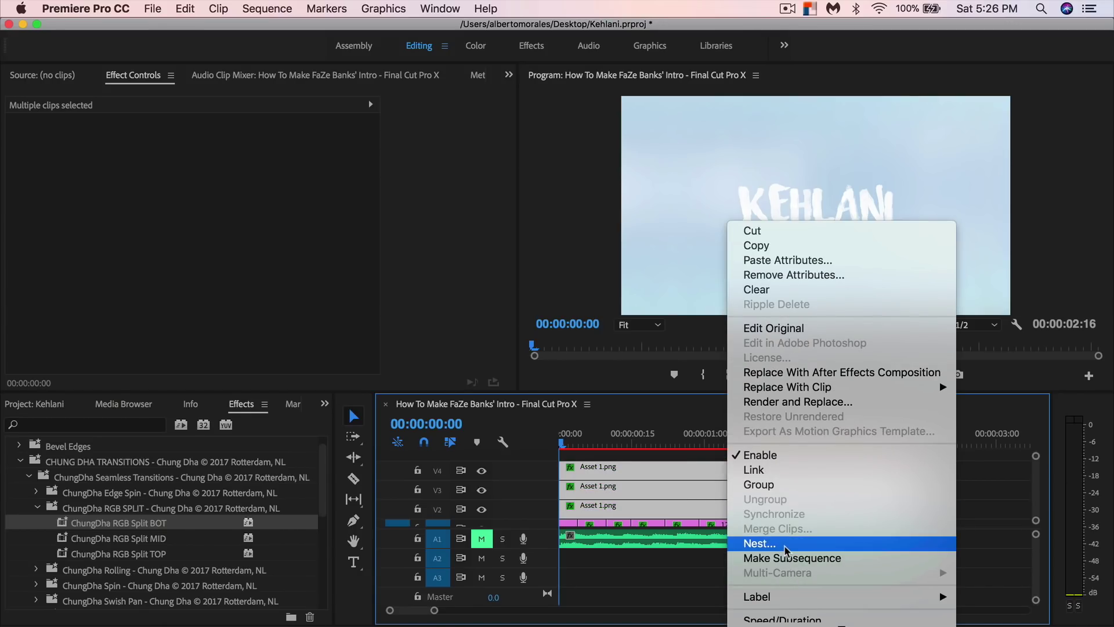
left_click(786, 548)
type("T")
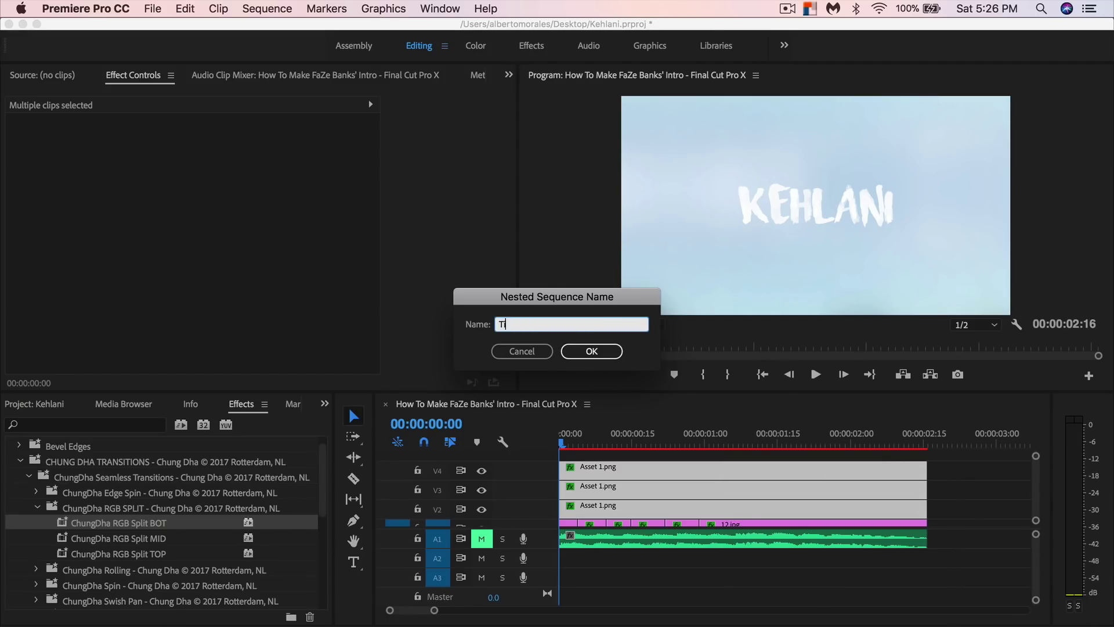
type("itle")
key("Return")
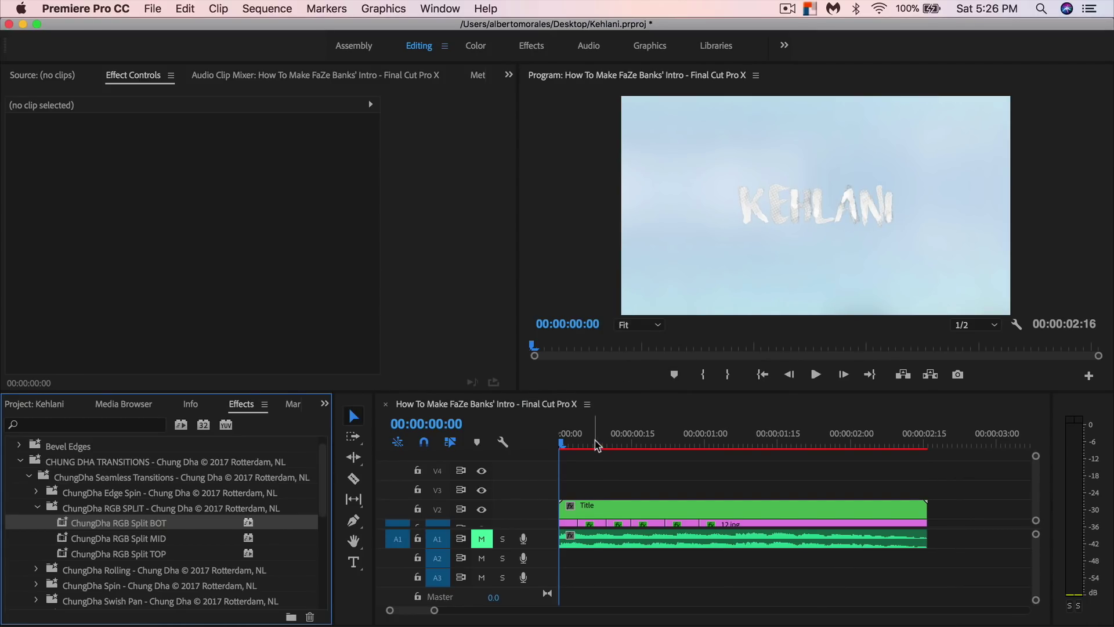
Apply the Handheld Camera - Small Camcorder preset from Jarle's Deadpool Handheld Camera Presets to the nested Title clip.
left_click(601, 444)
left_click(21, 462)
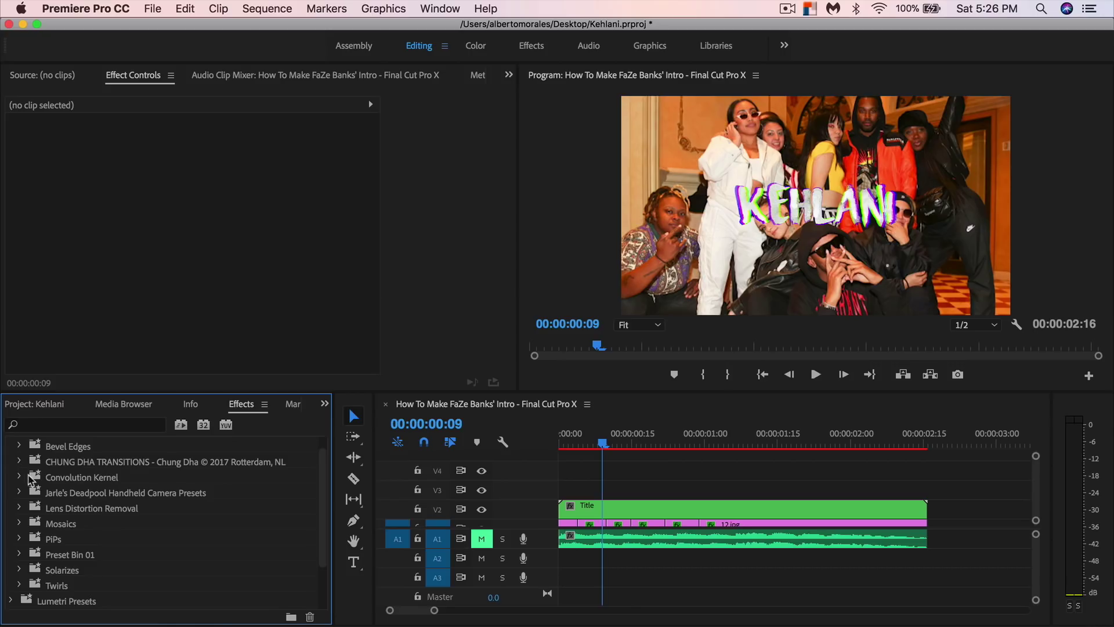
left_click(21, 493)
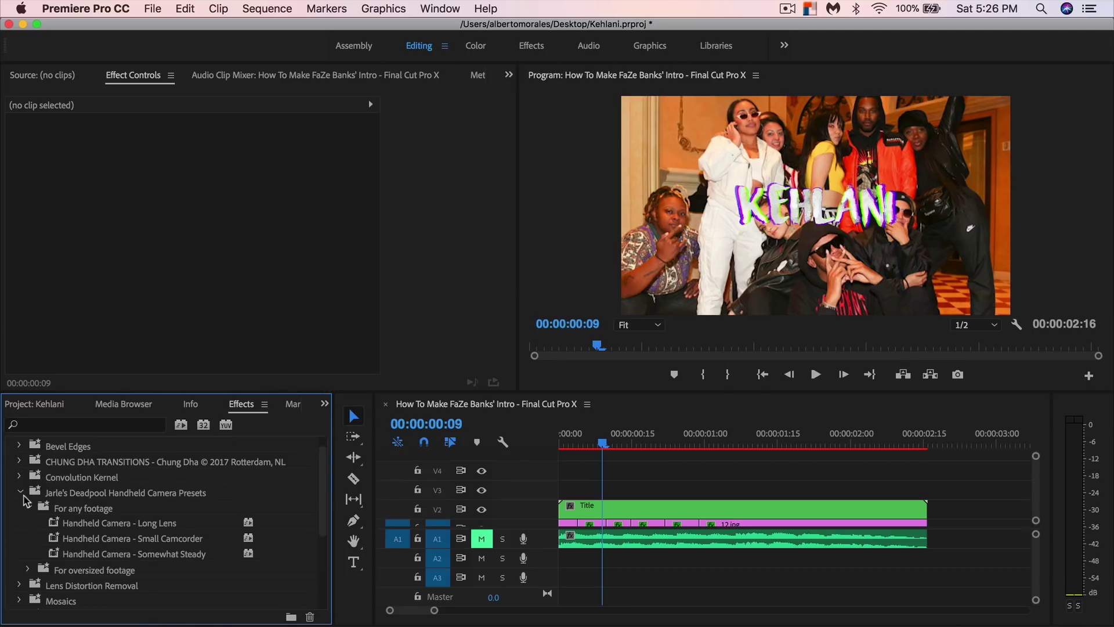
left_click(90, 542)
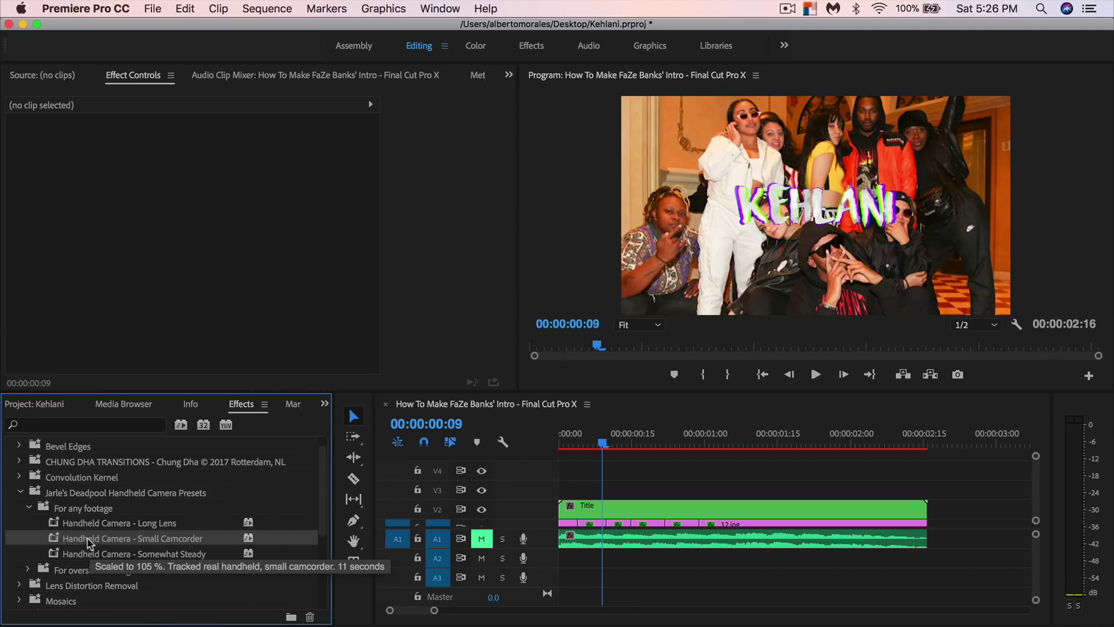
left_click_drag(70, 544, 624, 517)
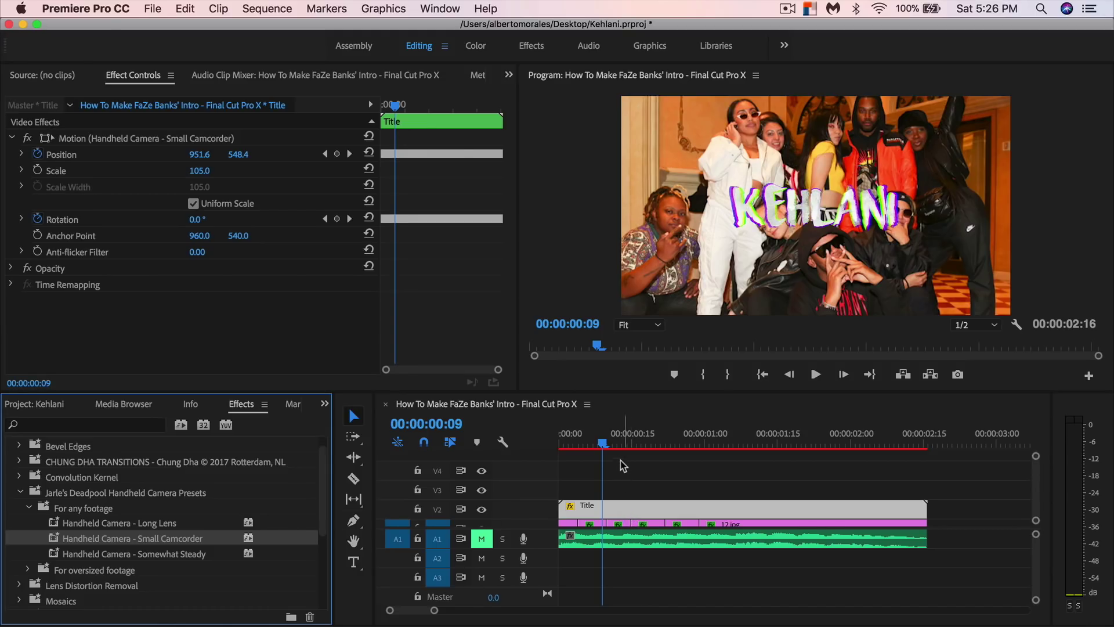
Render the sequence previews and play the intro from the start, stopping partway through.
left_click_drag(606, 445, 545, 448)
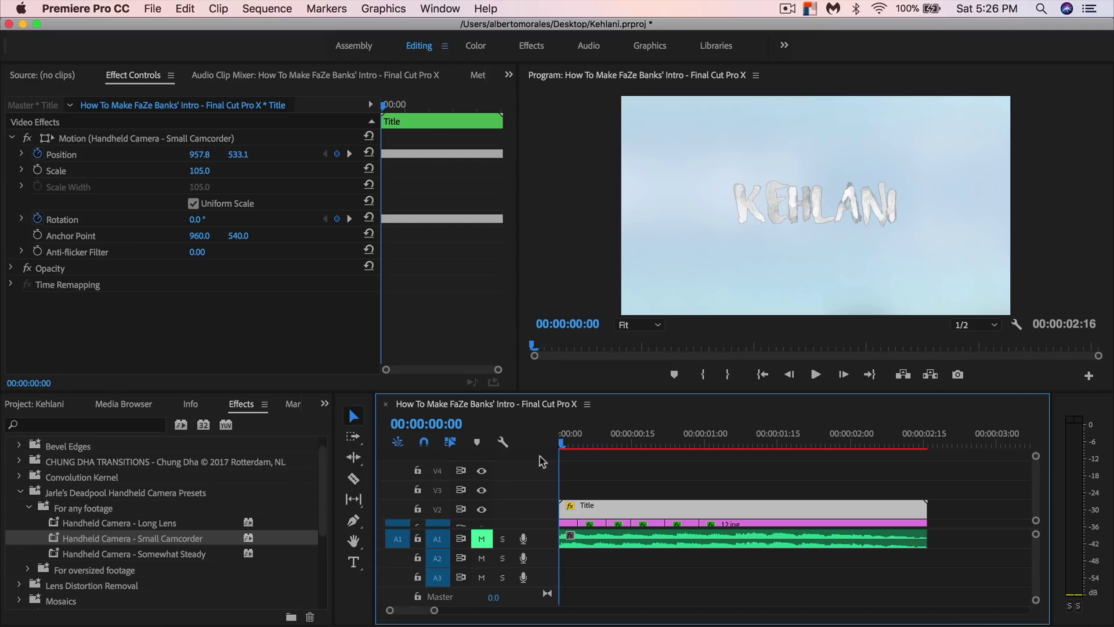
key("Return")
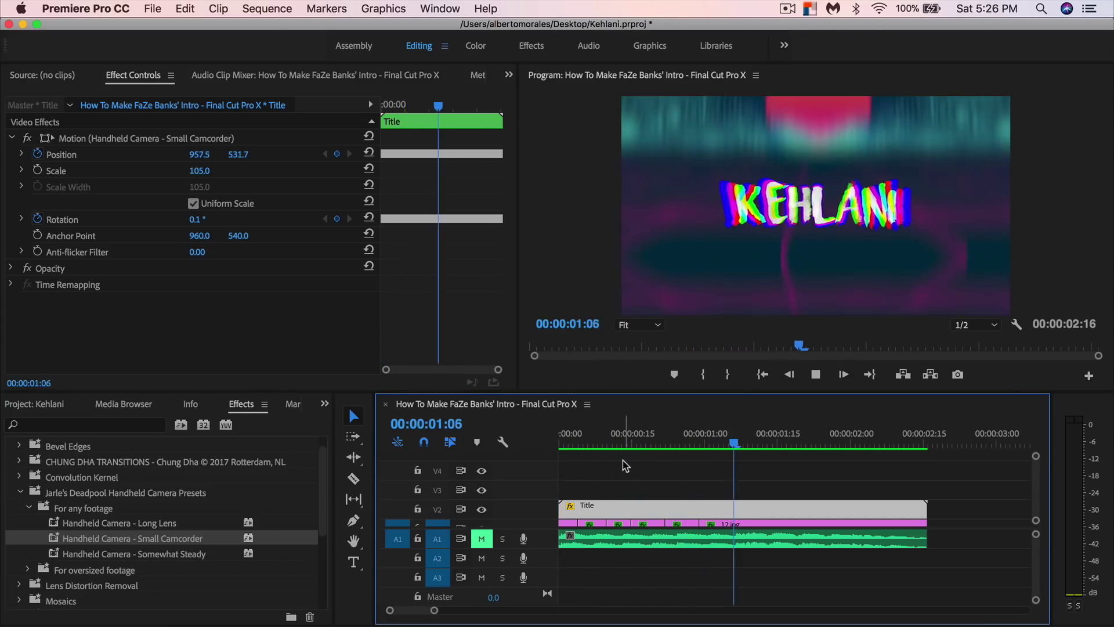
key("space")
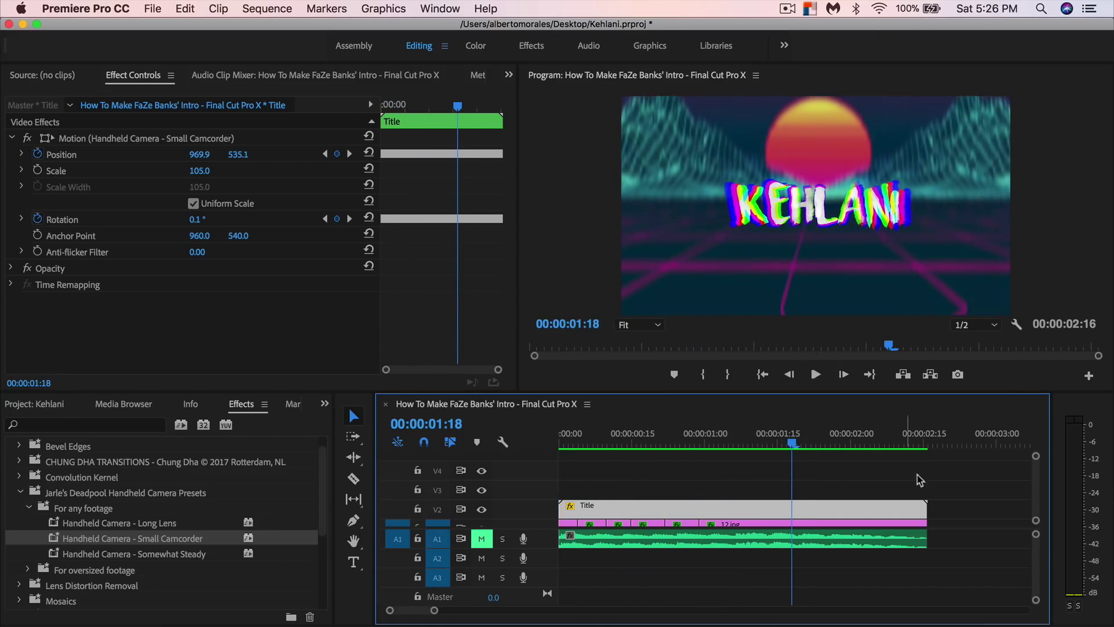
Unmute audio track A1 and play the intro from the start in a maximized Program Monitor, restoring the layout to finish.
left_click_drag(792, 442, 550, 485)
left_click(481, 540)
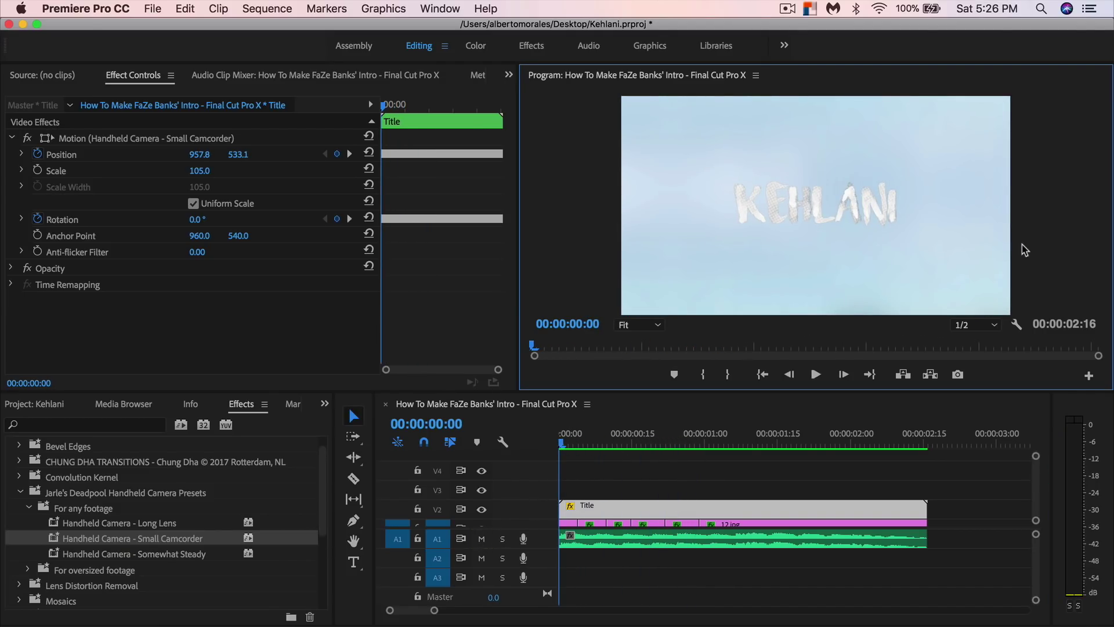
key("grave")
key("space")
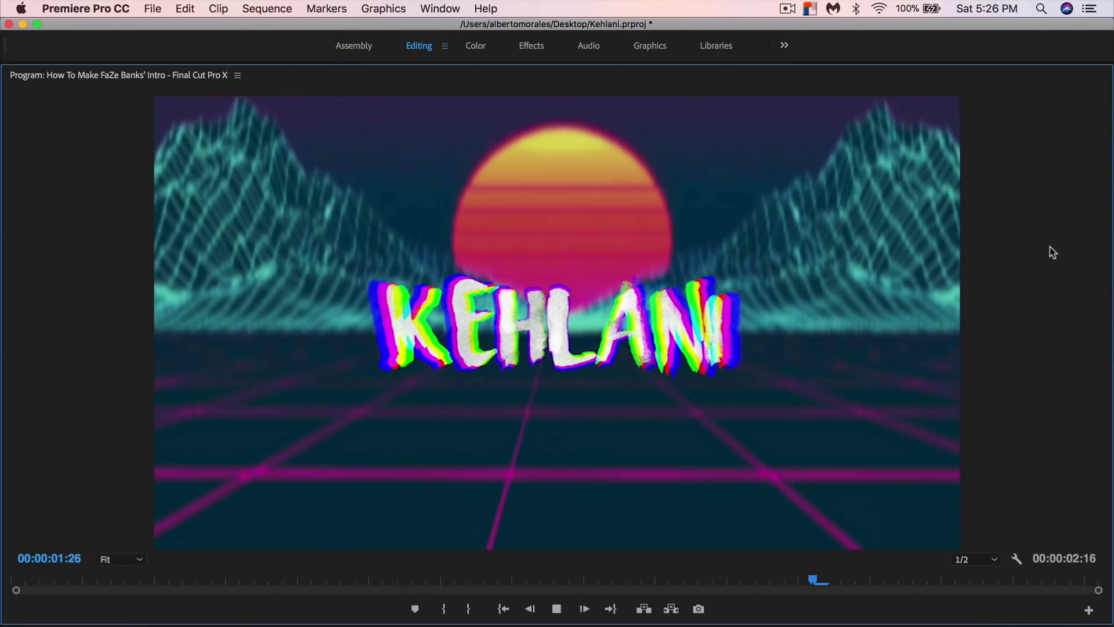
key("grave")
left_click(617, 445)
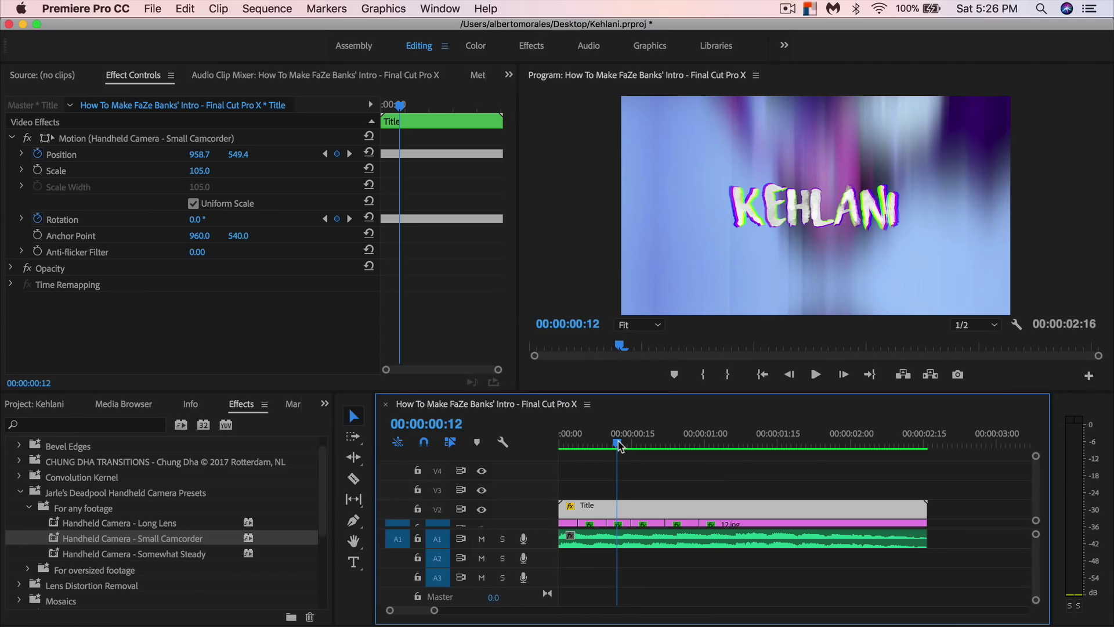